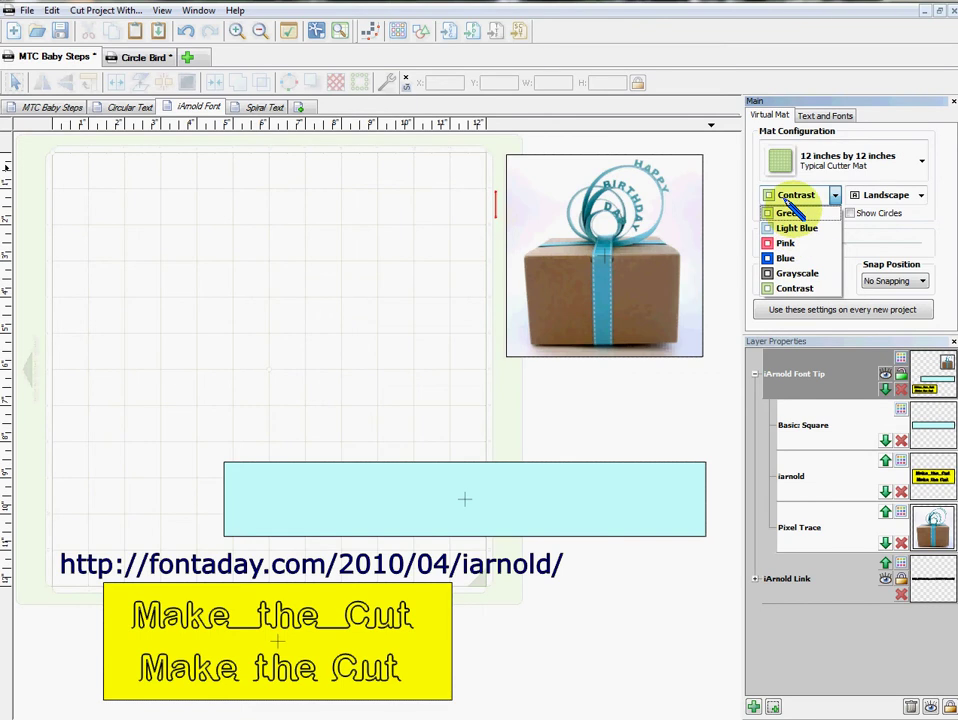
# Set the virtual mat's colour scheme to Green
pyautogui.click(790, 213)
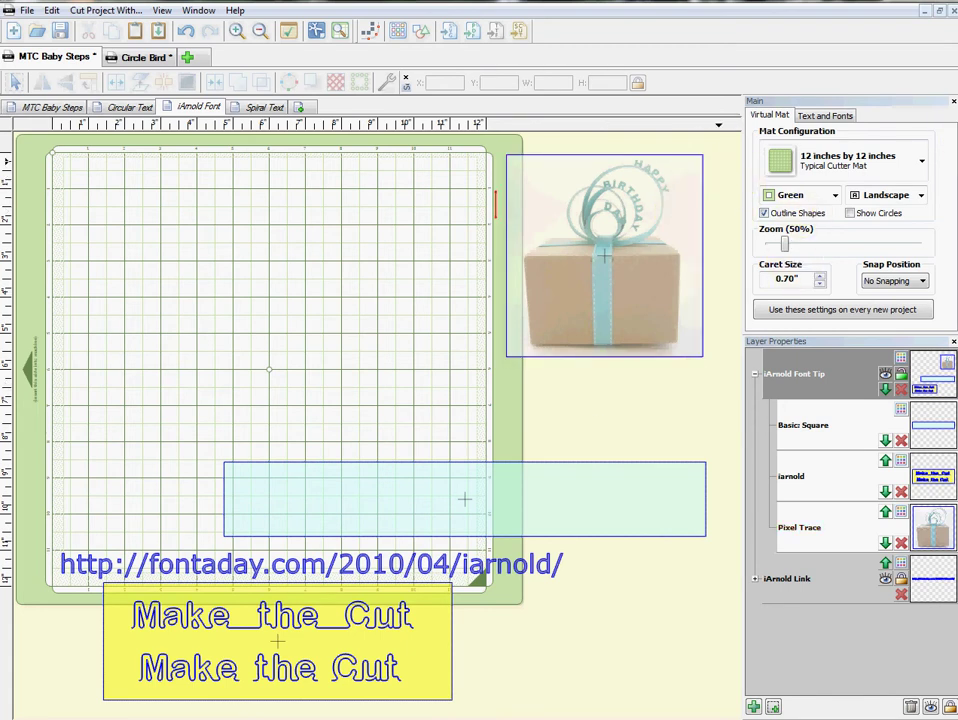
# Switch to the browser, examine the iArnold download page on Font-A-Day, and return to Make the Cut
pyautogui.hotkey('alt', 'Tab')
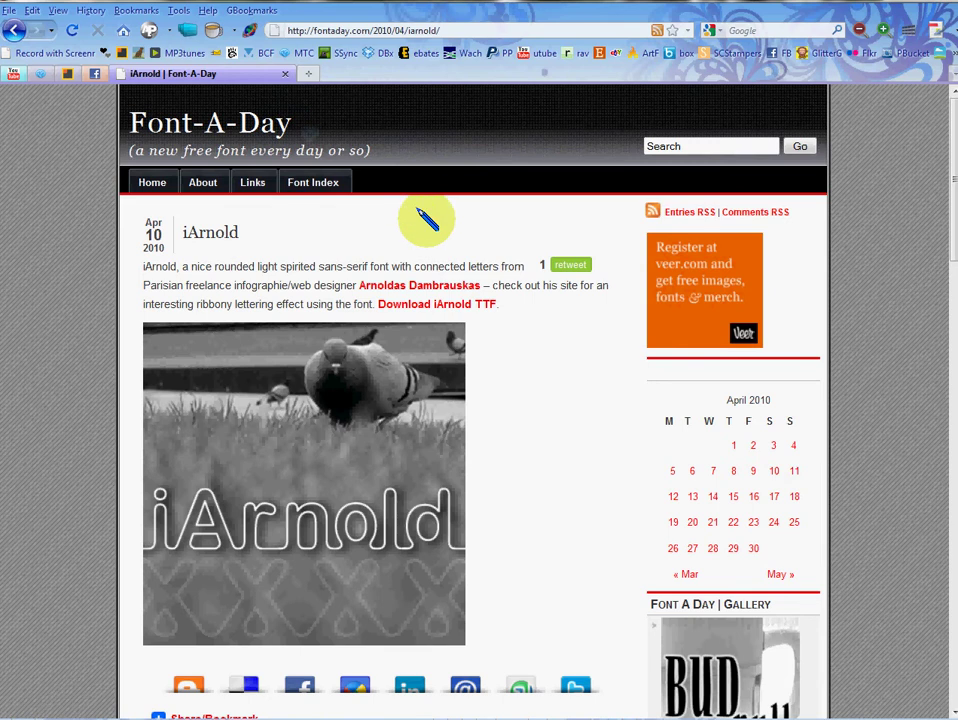
pyautogui.click(409, 302)
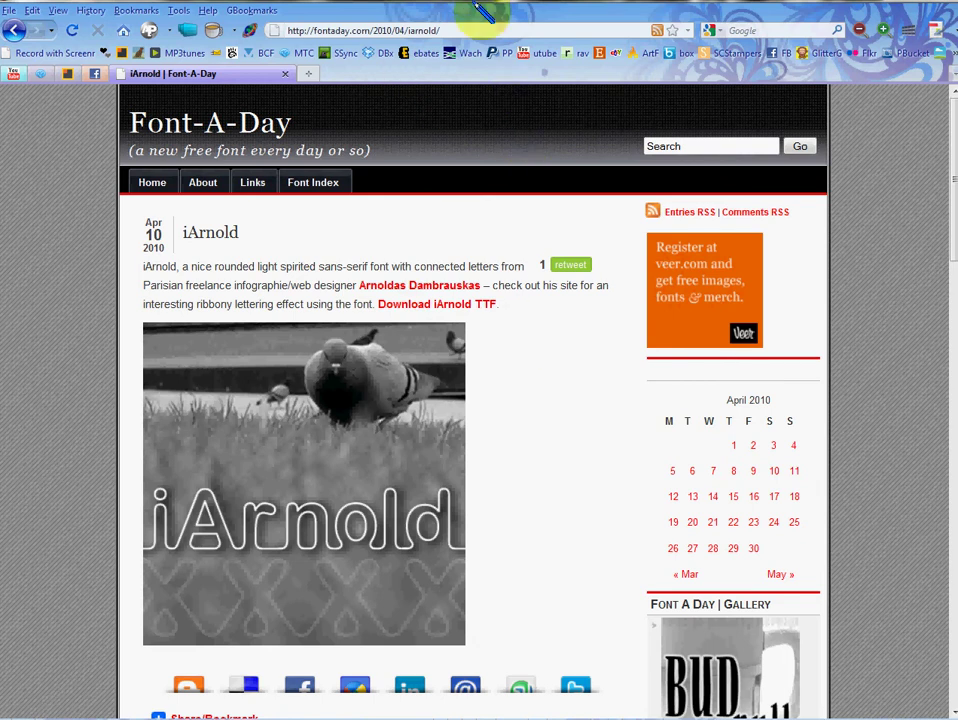
pyautogui.hotkey('alt', 'Tab')
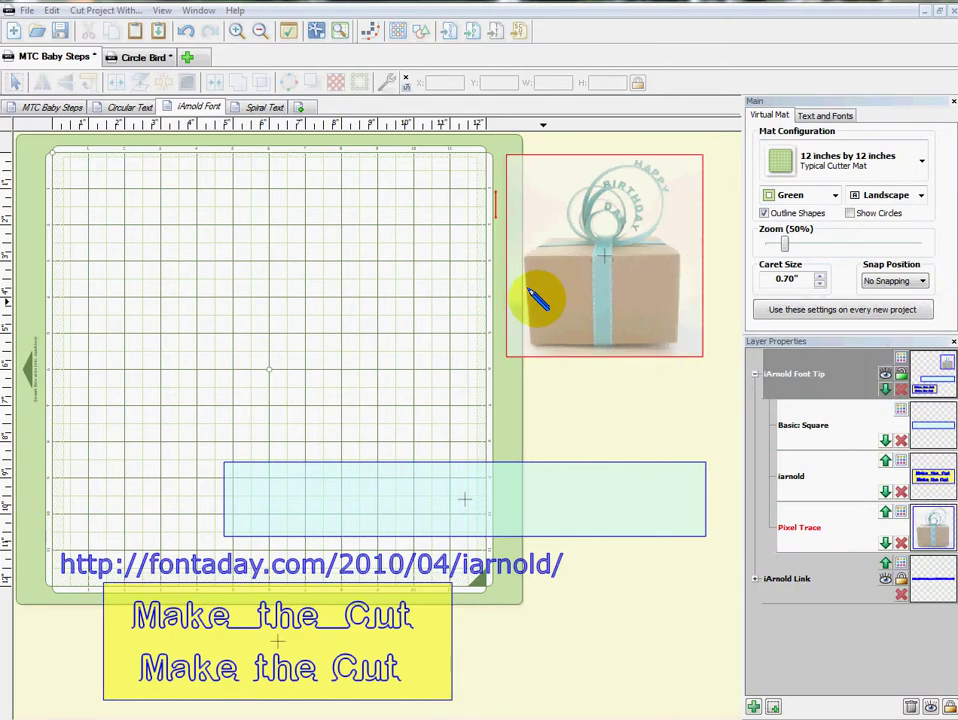
# Load the iArnold_font file from the Just MyFonts folder as the text font
pyautogui.click(253, 231)
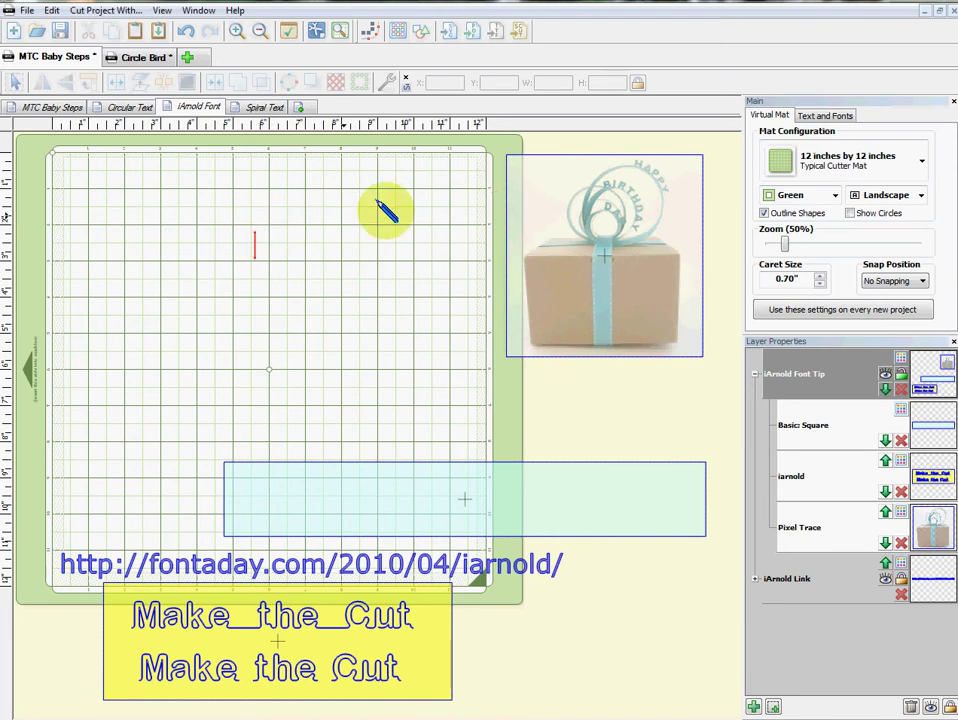
pyautogui.click(825, 115)
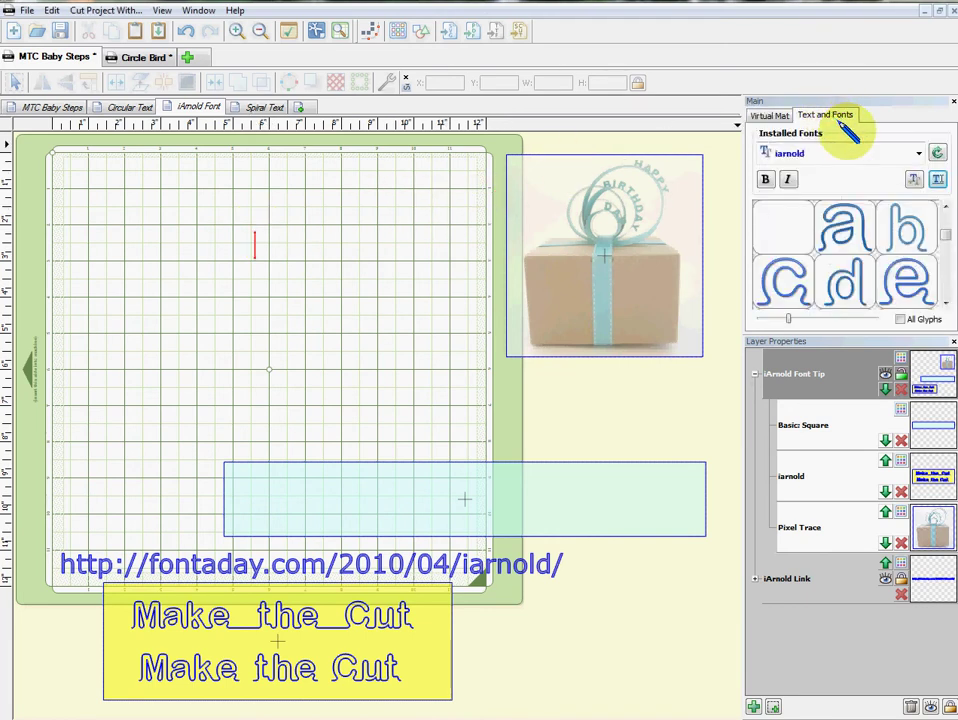
pyautogui.click(912, 180)
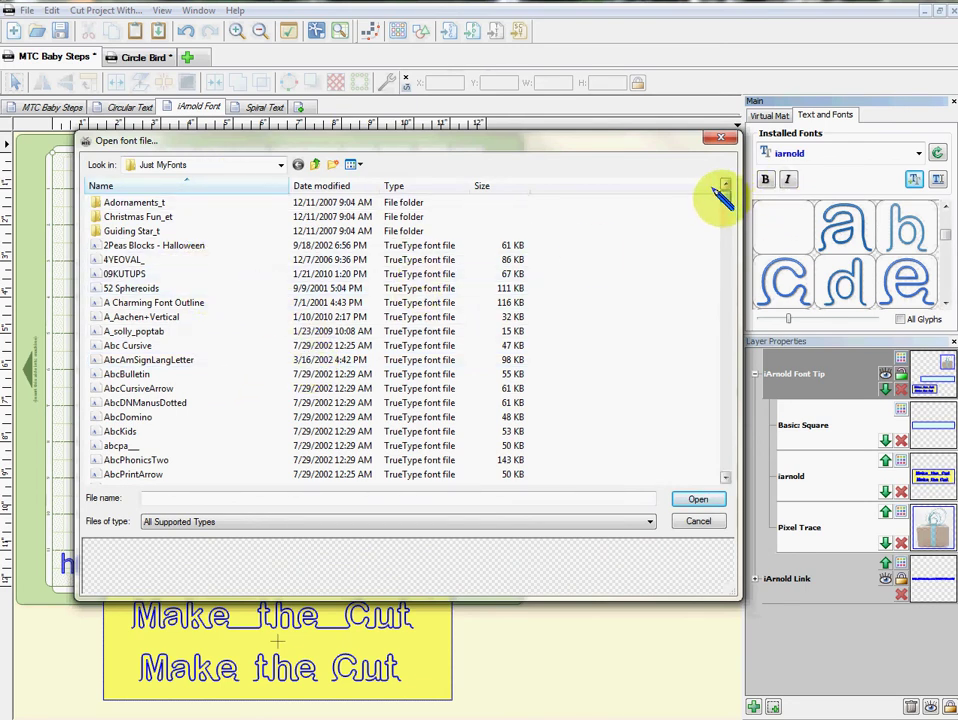
pyautogui.scroll(-6, 720, 190)
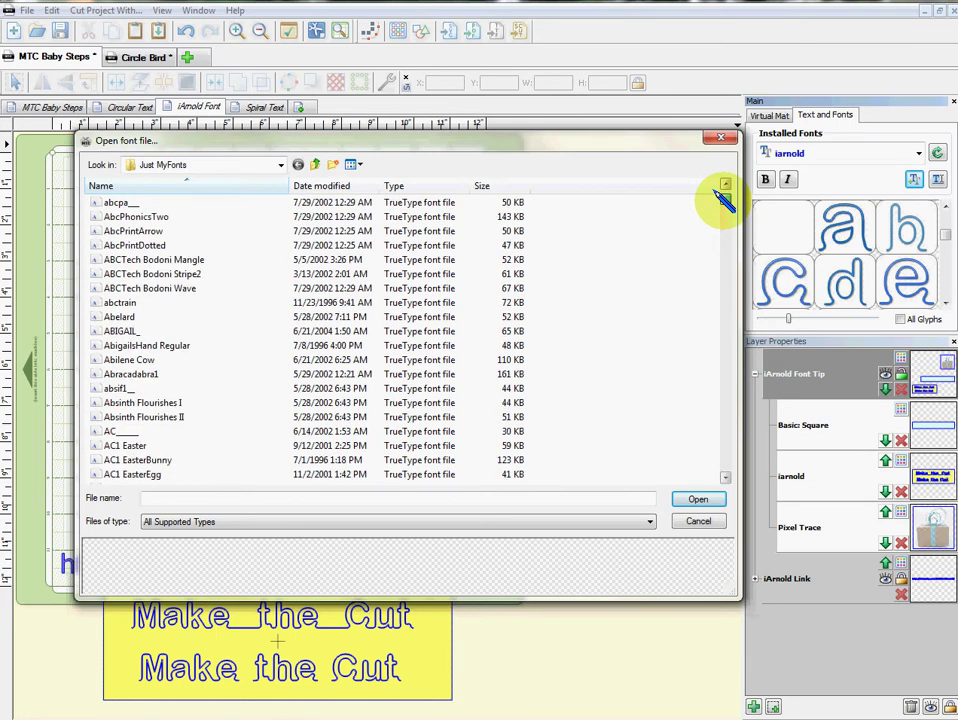
pyautogui.moveTo(725, 200); pyautogui.dragTo(722, 258)
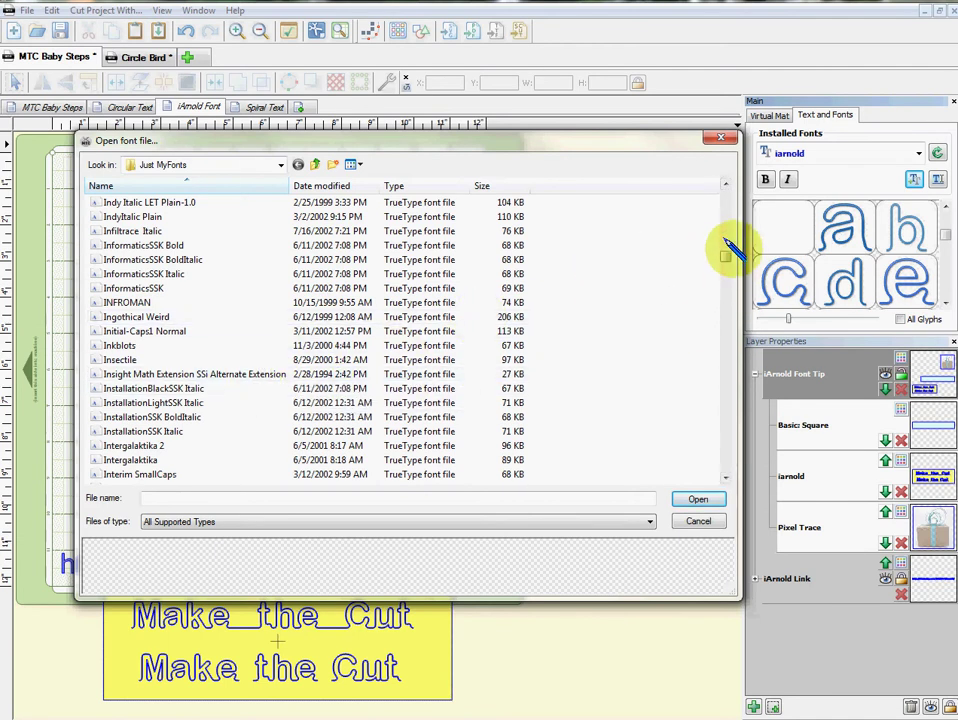
pyautogui.scroll(10, 720, 245)
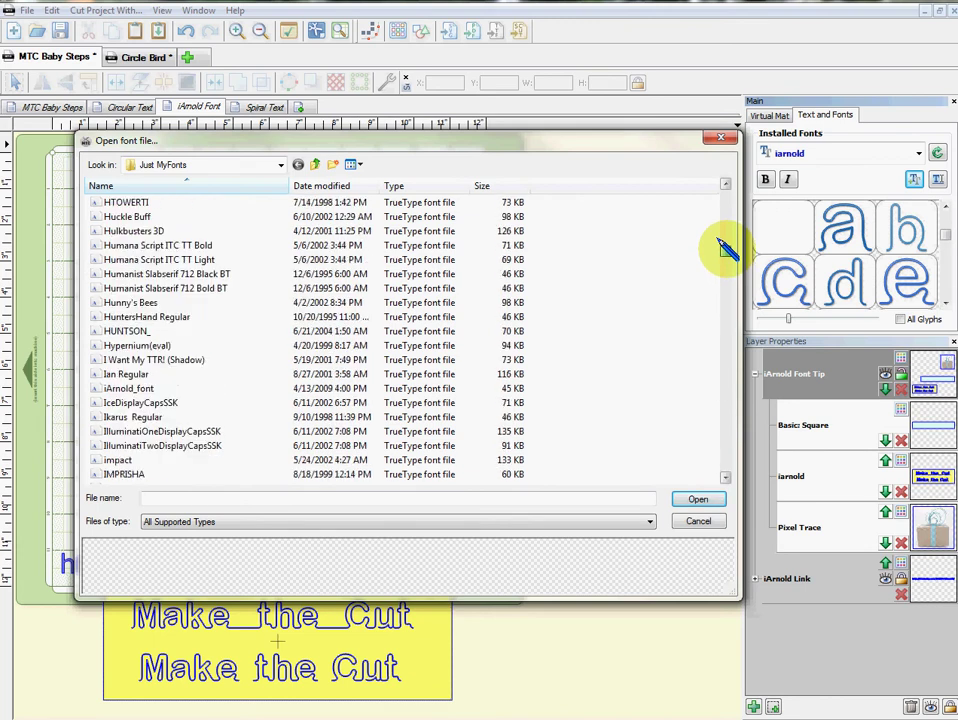
pyautogui.click(110, 388)
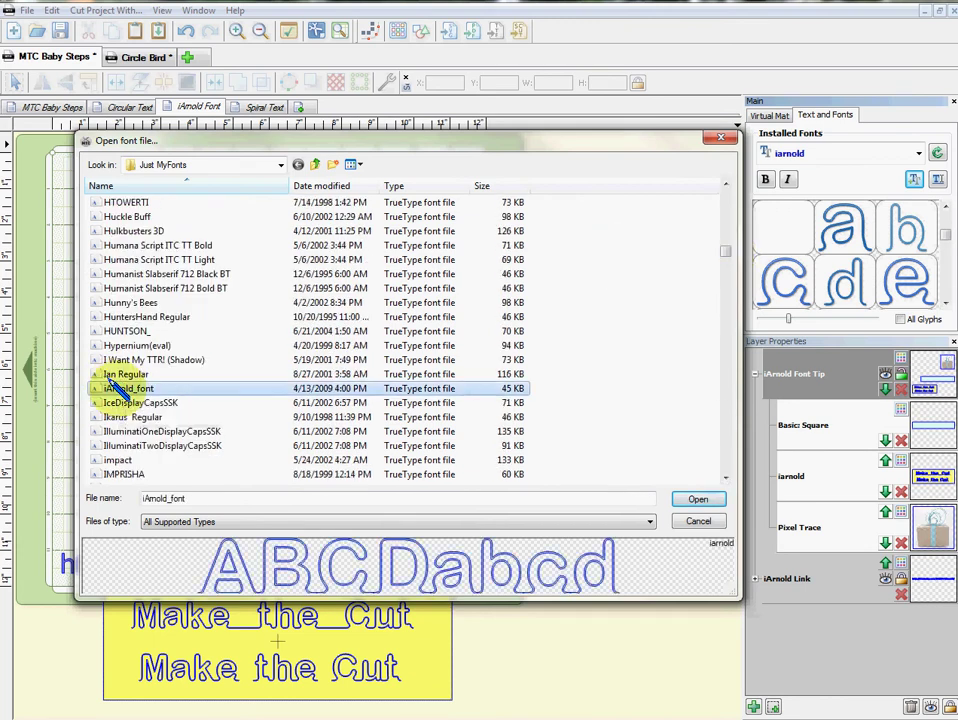
pyautogui.click(692, 498)
pyautogui.click(546, 399)
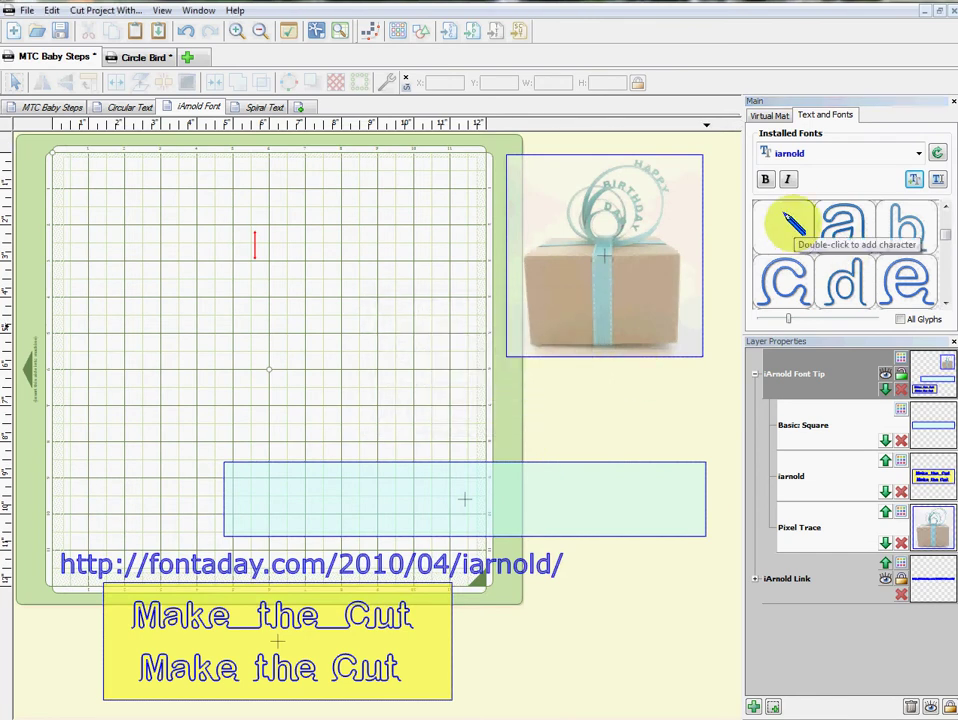
pyautogui.click(535, 295)
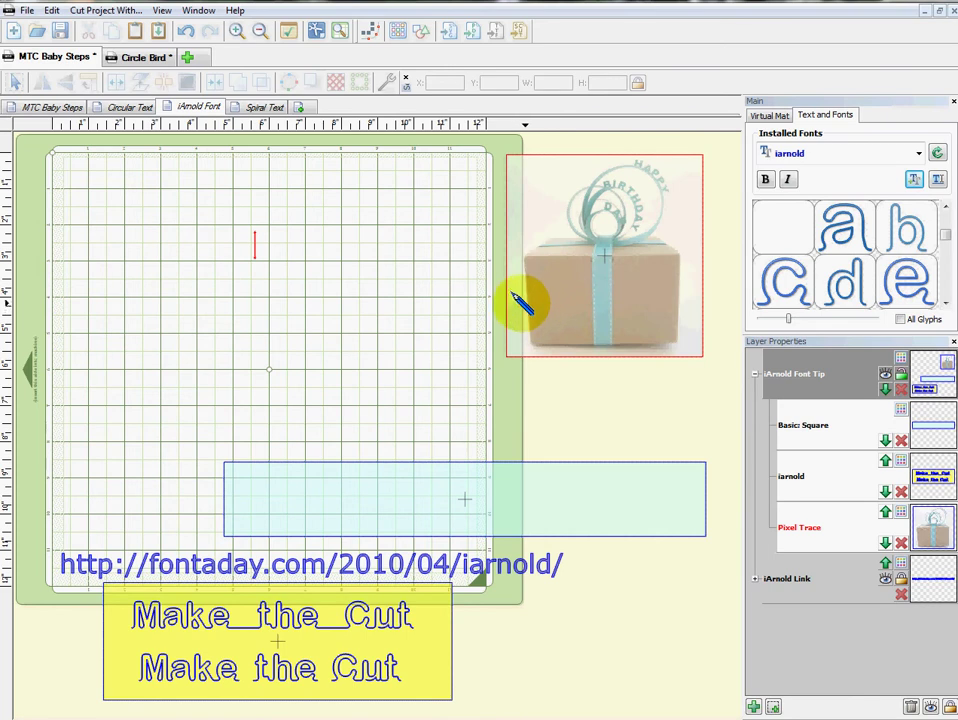
pyautogui.click(413, 318)
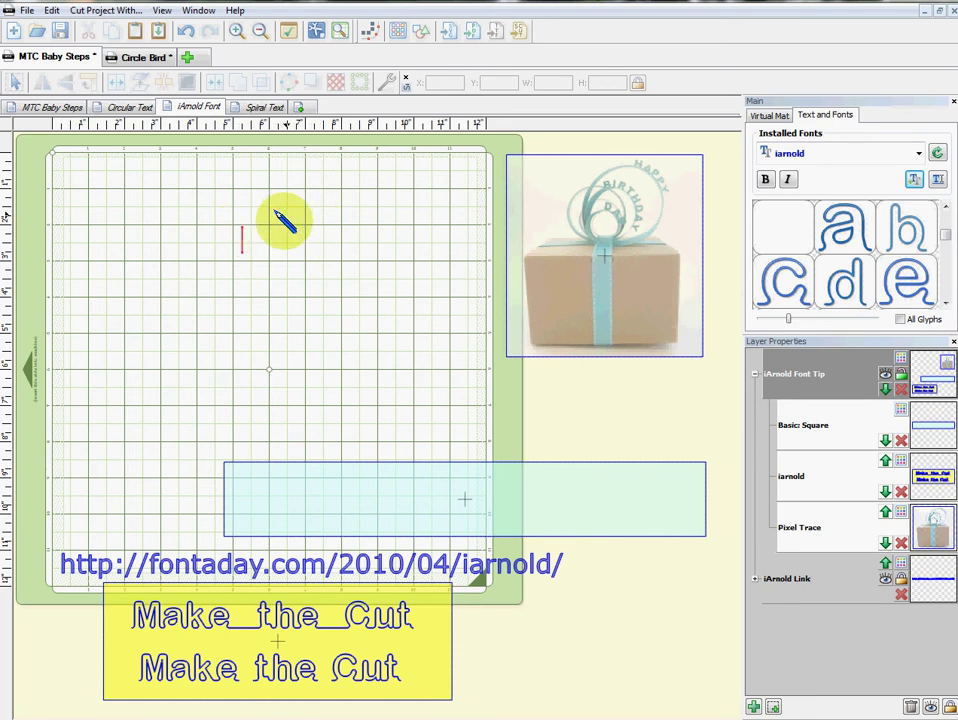
# Move the yellow "Make the Cut" sample from below the mat onto the mat's upper part
pyautogui.click(253, 636)
pyautogui.moveTo(253, 636); pyautogui.dragTo(299, 281)
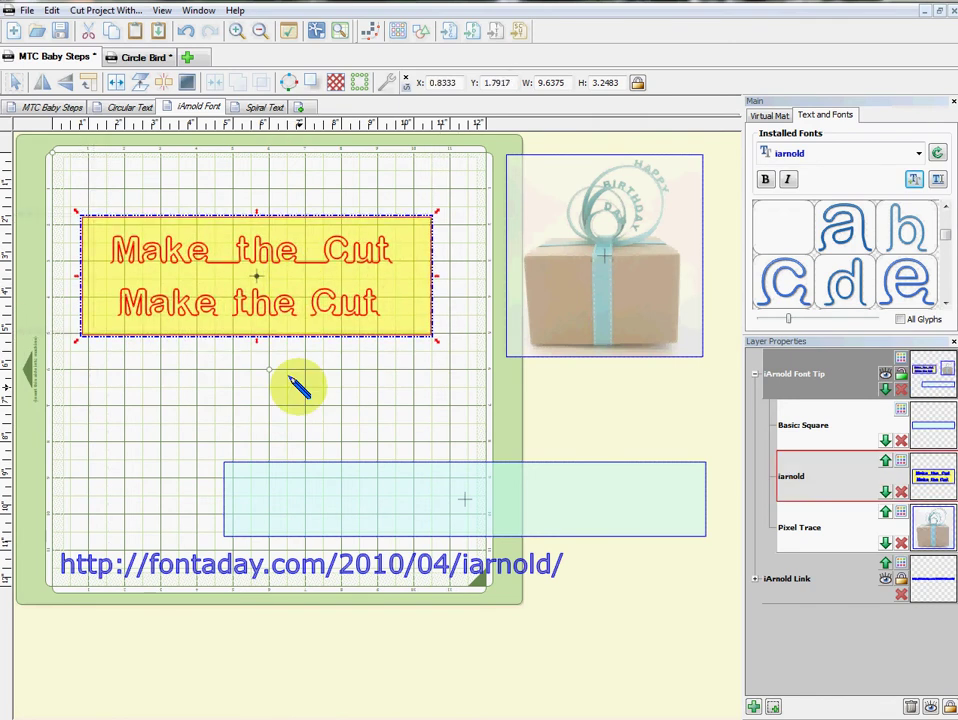
pyautogui.click(298, 388)
pyautogui.click(197, 280)
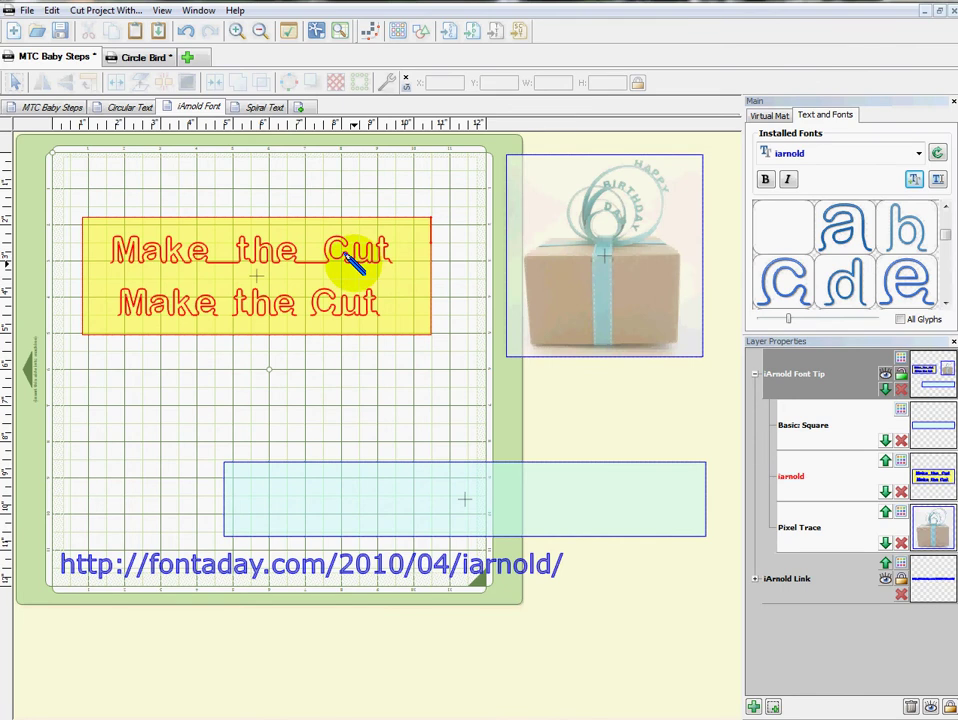
pyautogui.press('Escape')
# Return the yellow "Make the Cut" sample to the empty area below the mat
pyautogui.click(222, 258)
pyautogui.moveTo(225, 258); pyautogui.dragTo(234, 632)
pyautogui.click(234, 274)
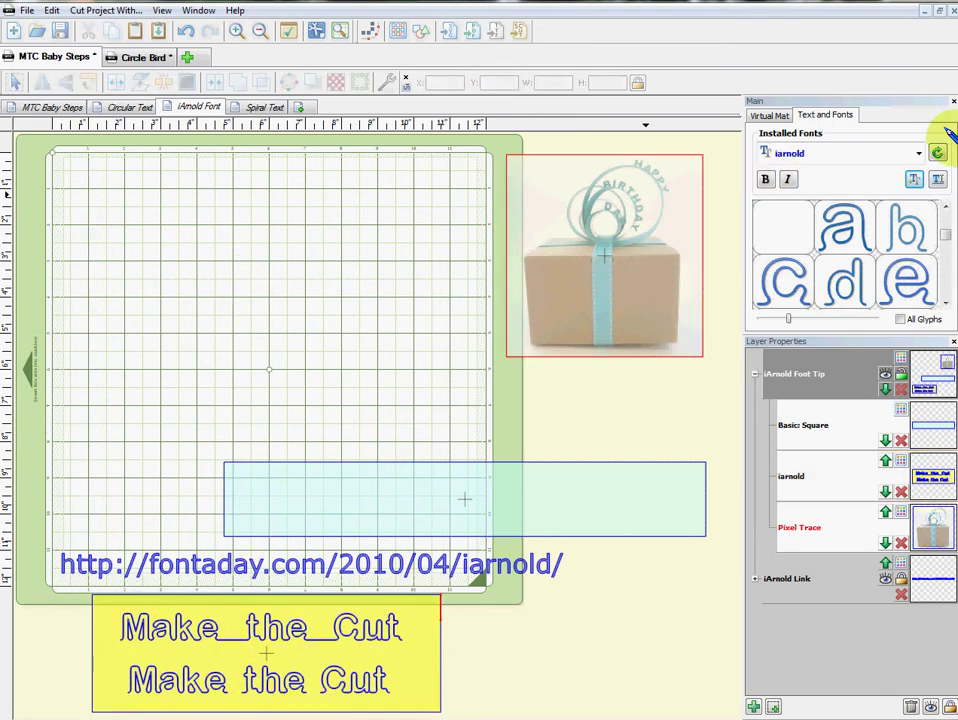
# Add the auto-split text group "Make the Cut" in the iarnold font and place it on the upper mat at about X 2.43, Y 2.10
pyautogui.click(938, 179)
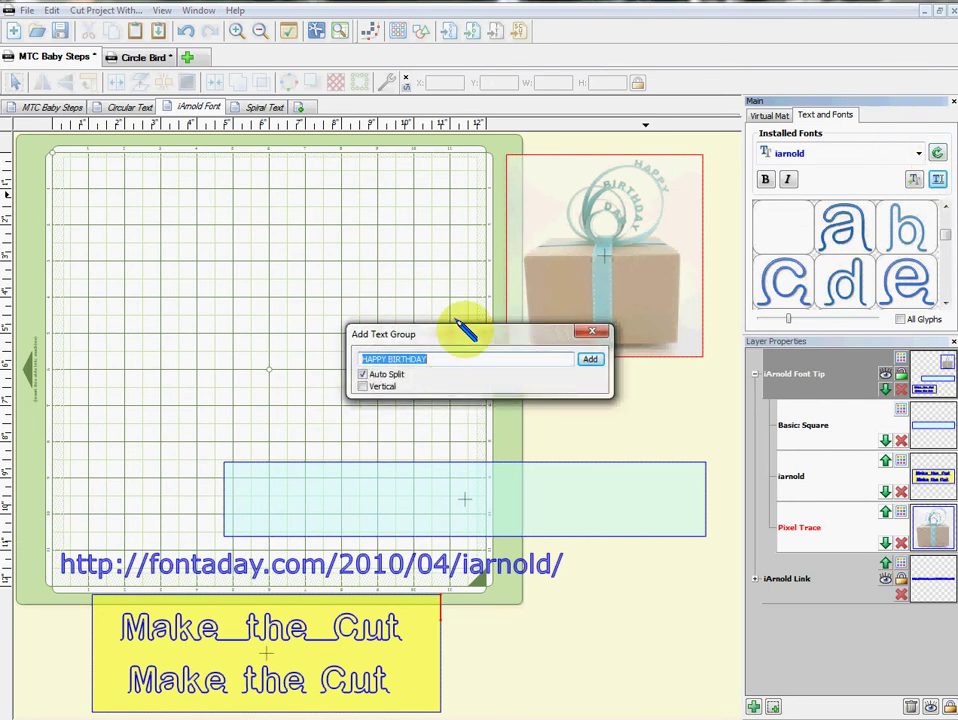
pyautogui.moveTo(456, 335); pyautogui.dragTo(358, 280)
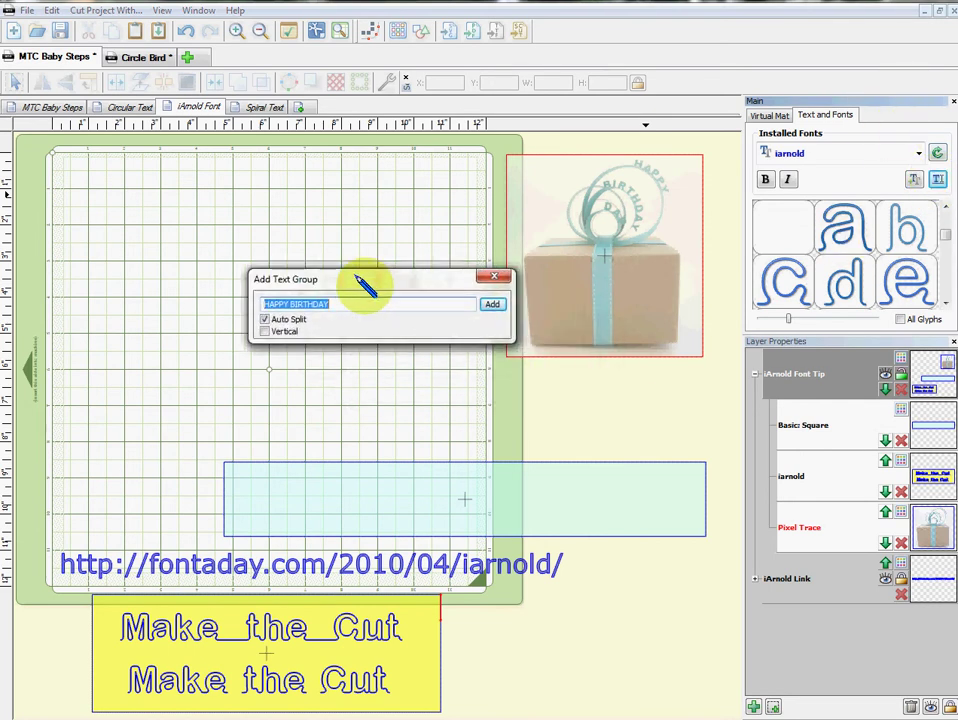
pyautogui.write('m')
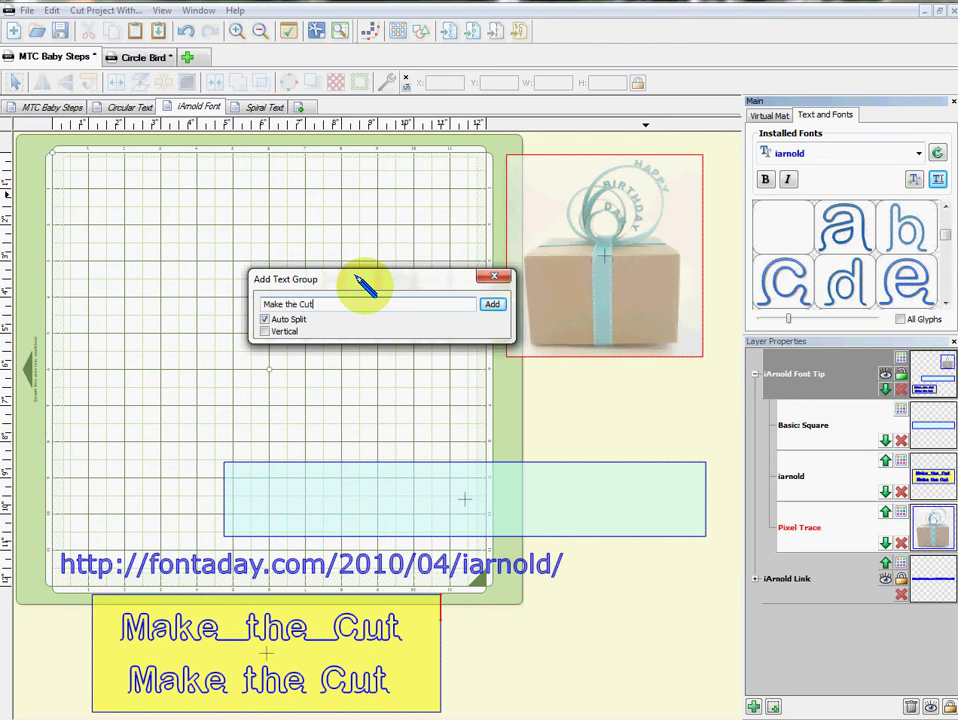
pyautogui.click(492, 304)
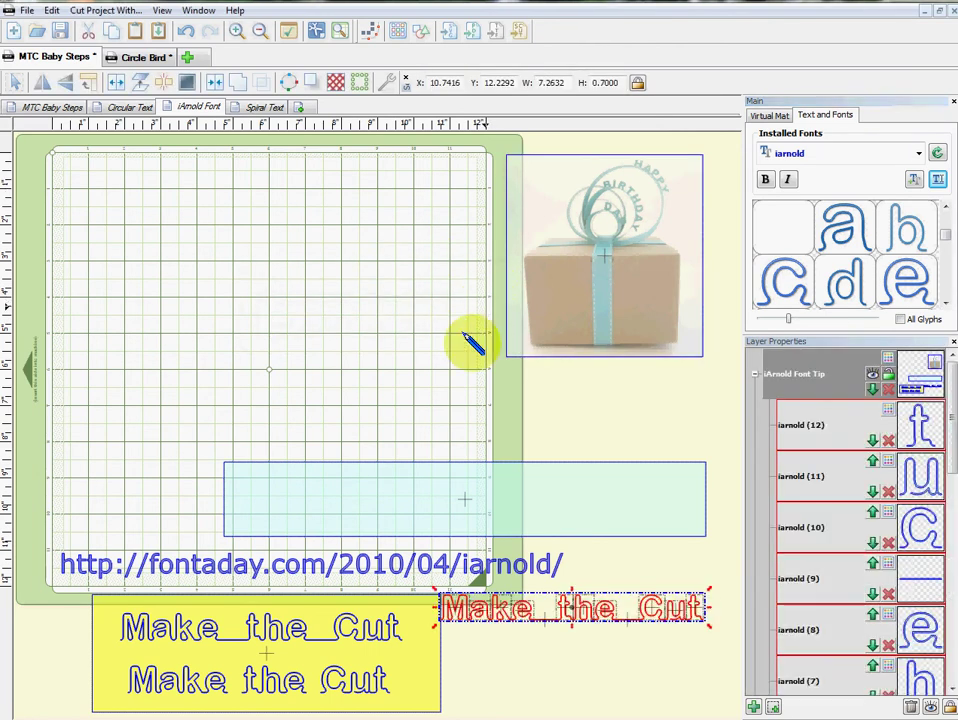
pyautogui.moveTo(481, 612); pyautogui.dragTo(188, 229)
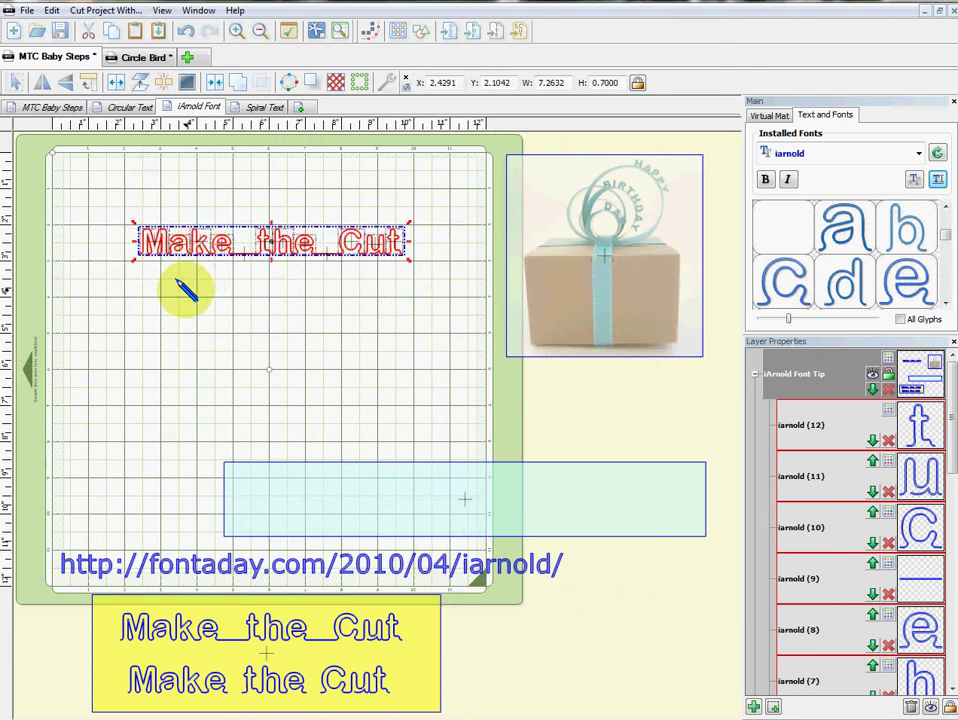
pyautogui.click(258, 292)
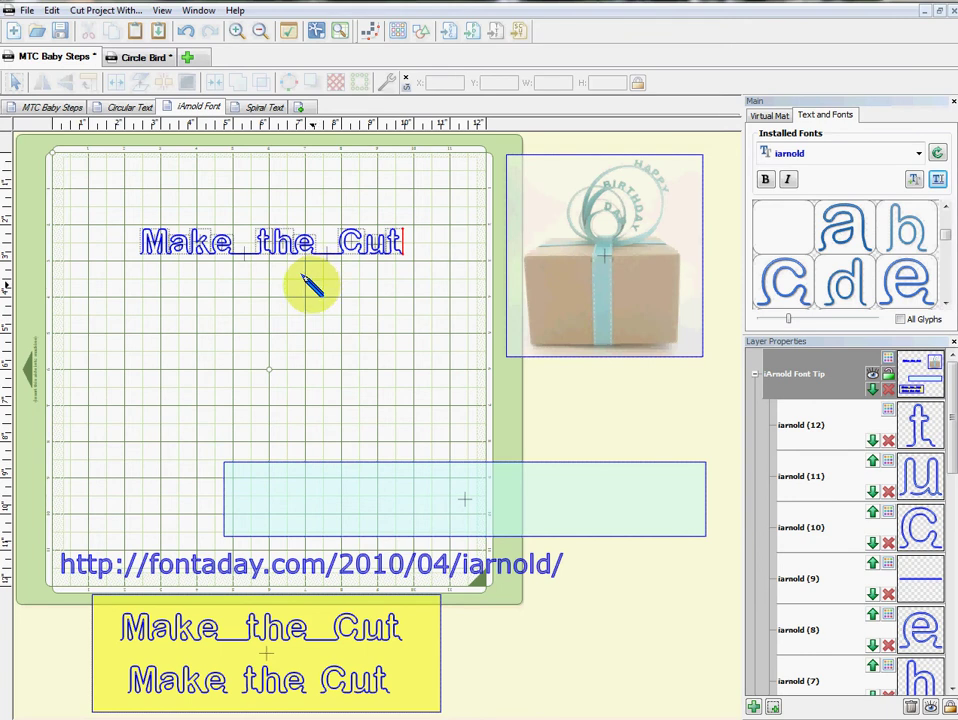
# Delete the two connecting lines between the words of the new "Make the Cut" text
pyautogui.click(239, 252)
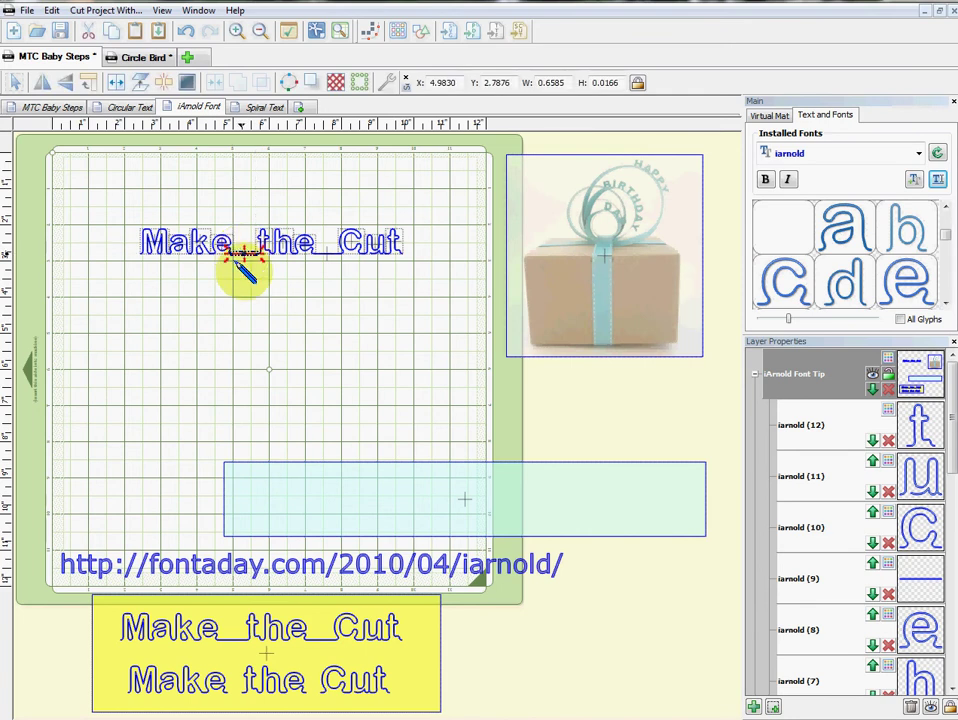
pyautogui.press('Delete')
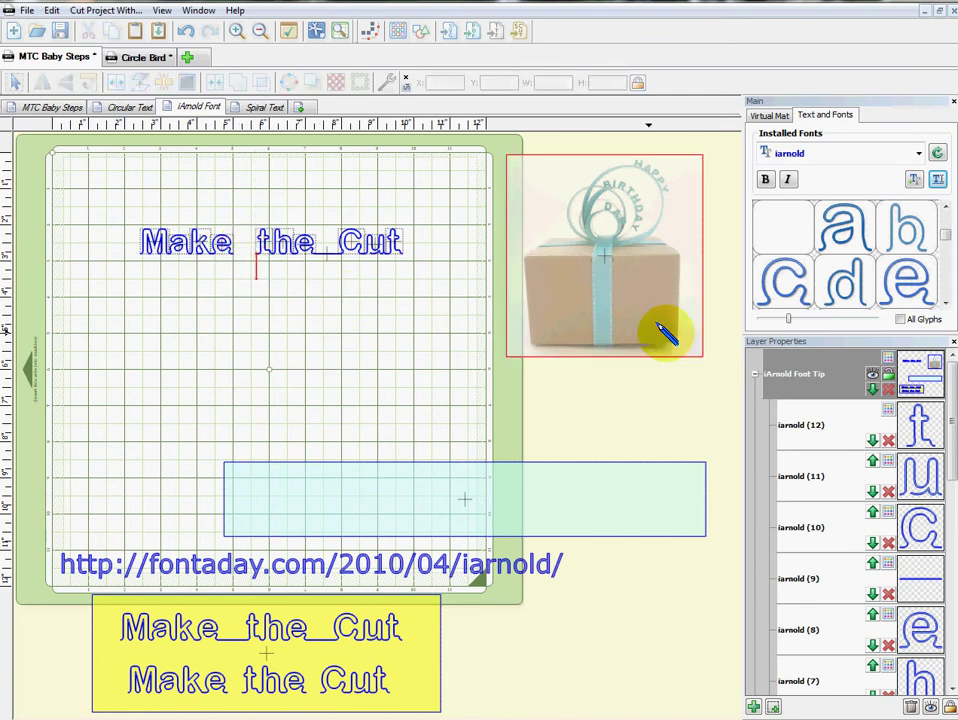
pyautogui.moveTo(940, 400); pyautogui.dragTo(946, 423)
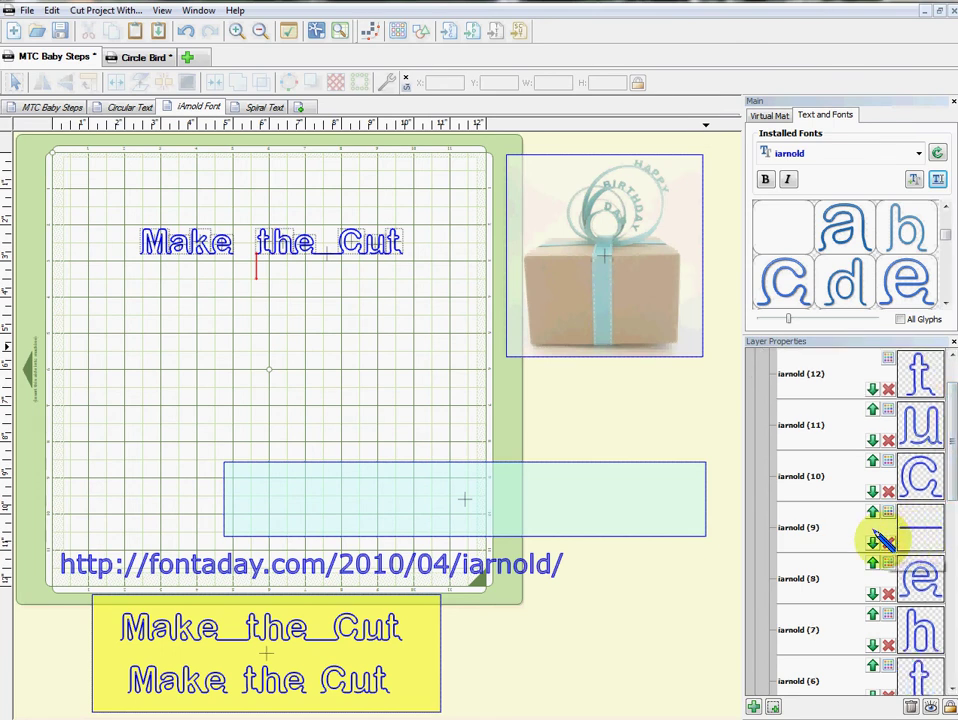
pyautogui.click(805, 522)
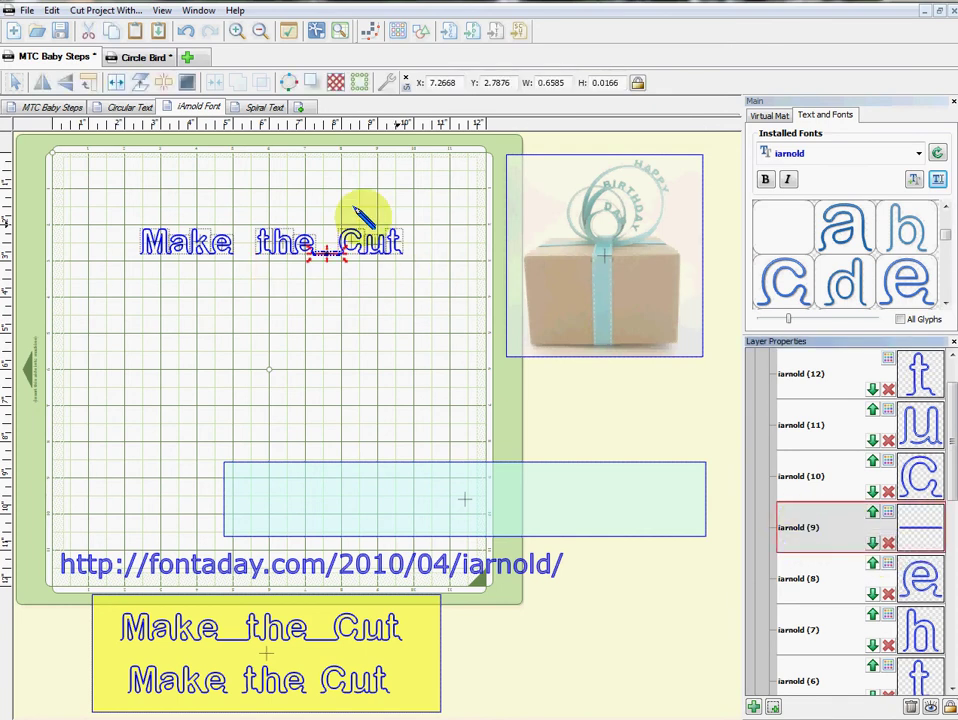
pyautogui.click(887, 543)
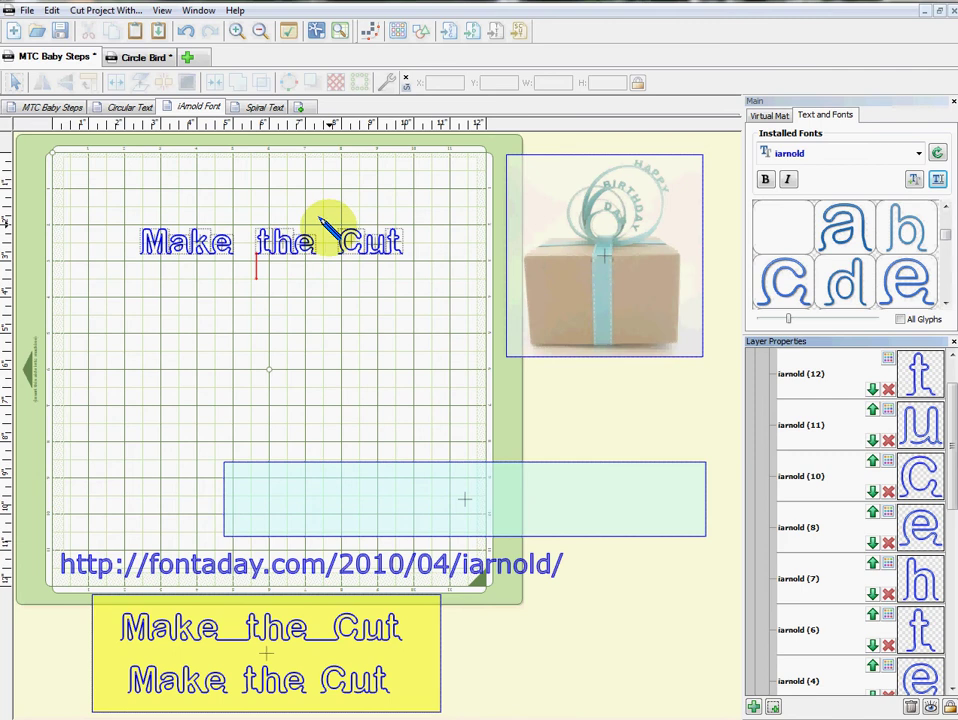
# Move the words "Make" and "Cut" closer to "the", with "Make" starting at about X 2.78
pyautogui.click(214, 640)
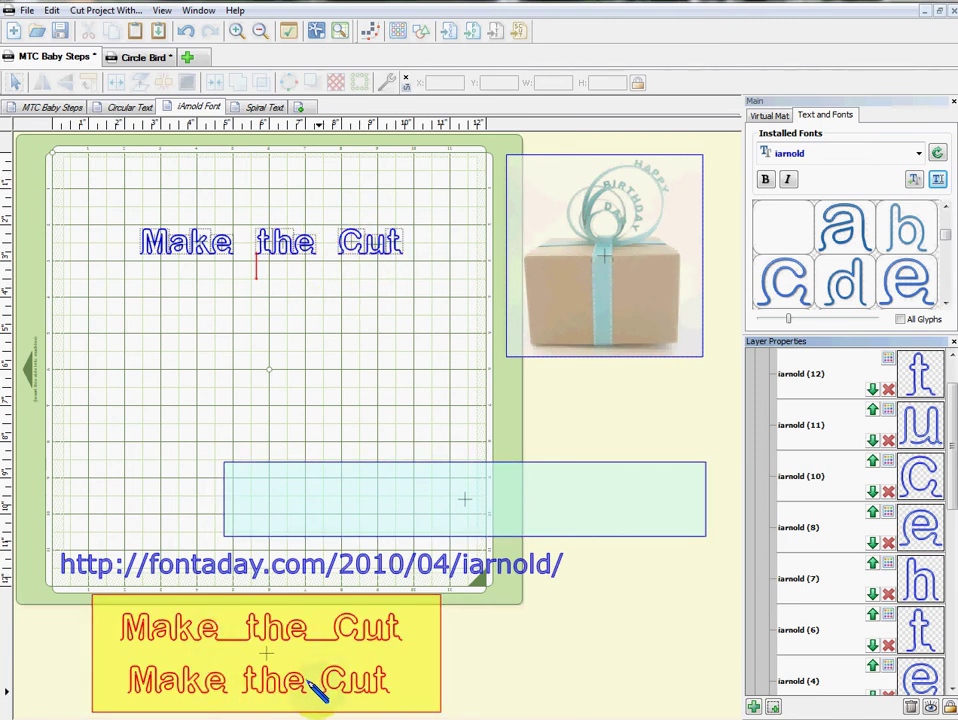
pyautogui.click(200, 275)
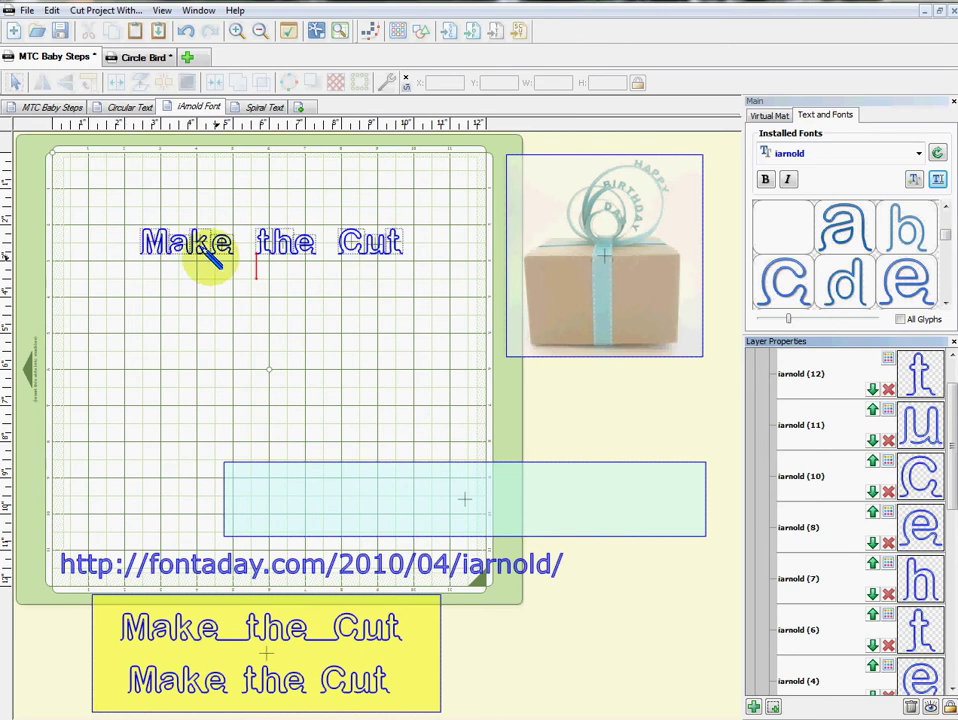
pyautogui.moveTo(122, 210); pyautogui.dragTo(216, 247)
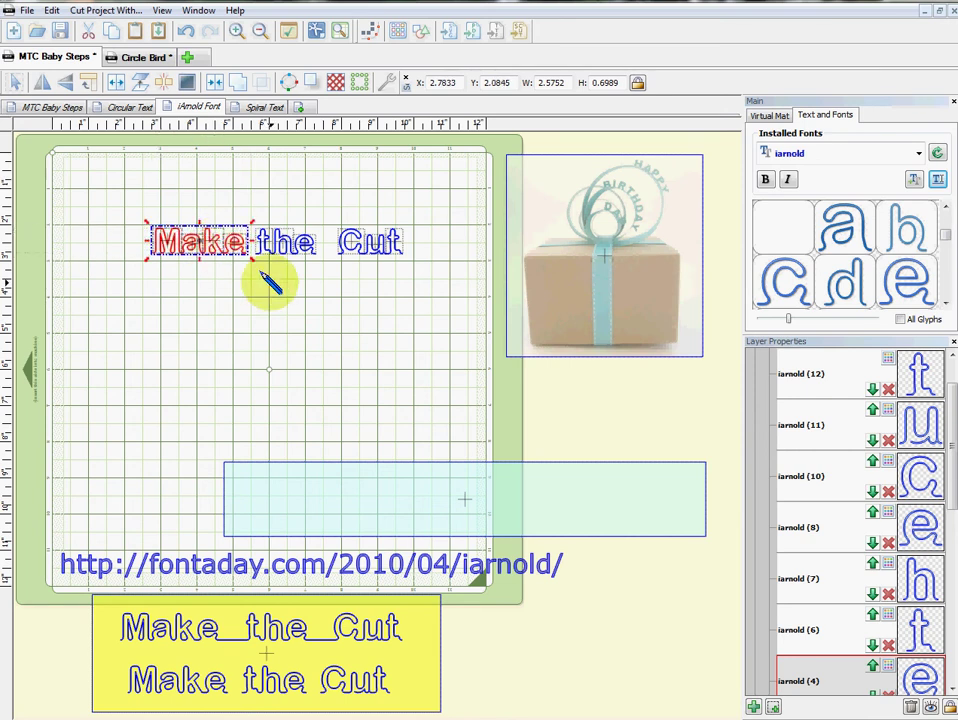
pyautogui.moveTo(419, 271); pyautogui.dragTo(336, 182)
pyautogui.moveTo(348, 238)
pyautogui.mouseDown()
pyautogui.moveTo(330, 241)
pyautogui.moveTo(340, 242)
pyautogui.mouseUp()
pyautogui.click(473, 342)
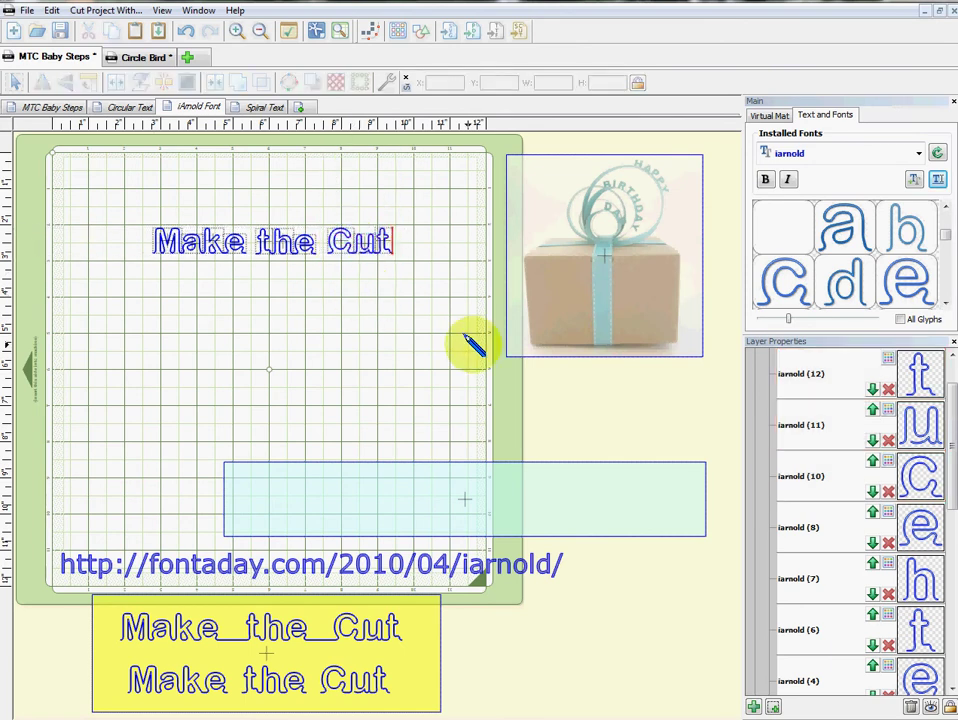
# Try aligning all letters of the upper "Make the Cut" text by horizontal center, and undo the alignment
pyautogui.moveTo(447, 306); pyautogui.dragTo(128, 186)
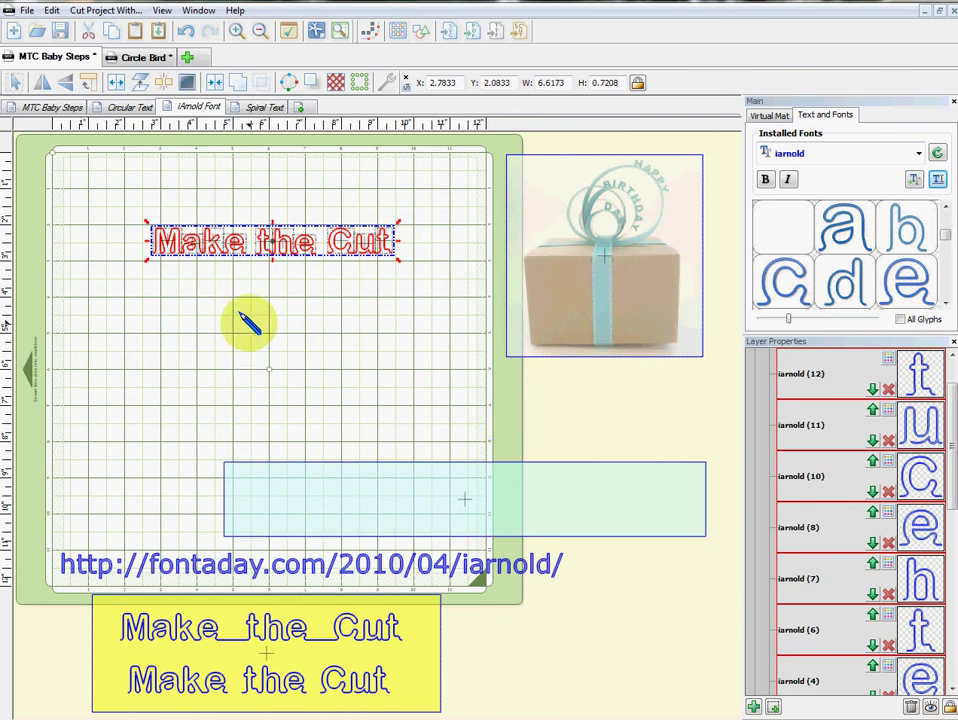
pyautogui.rightClick(374, 244)
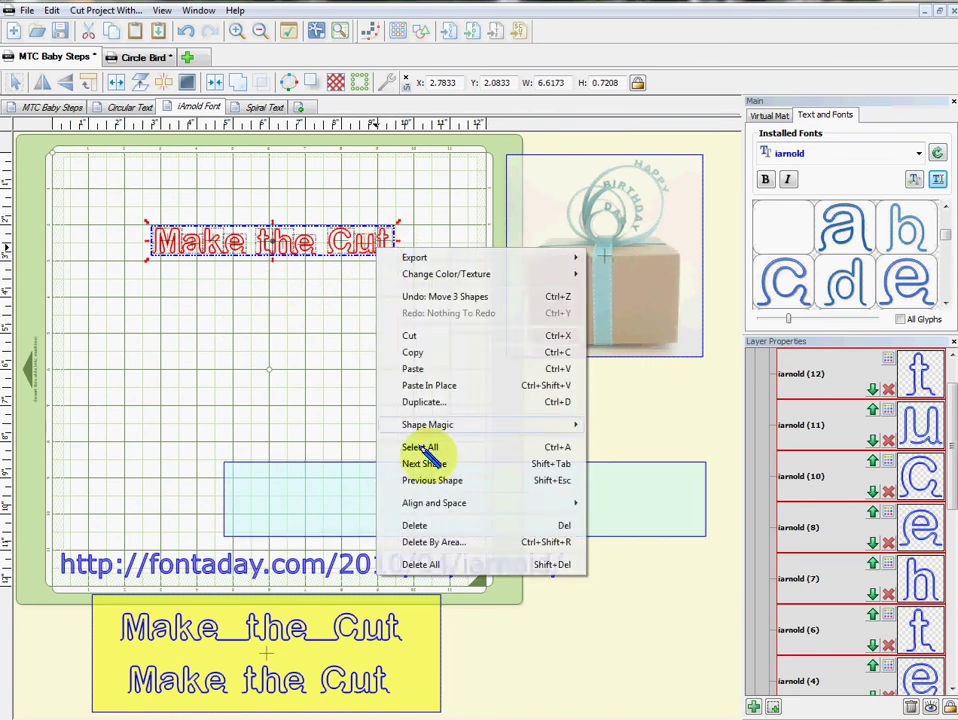
pyautogui.moveTo(620, 505)
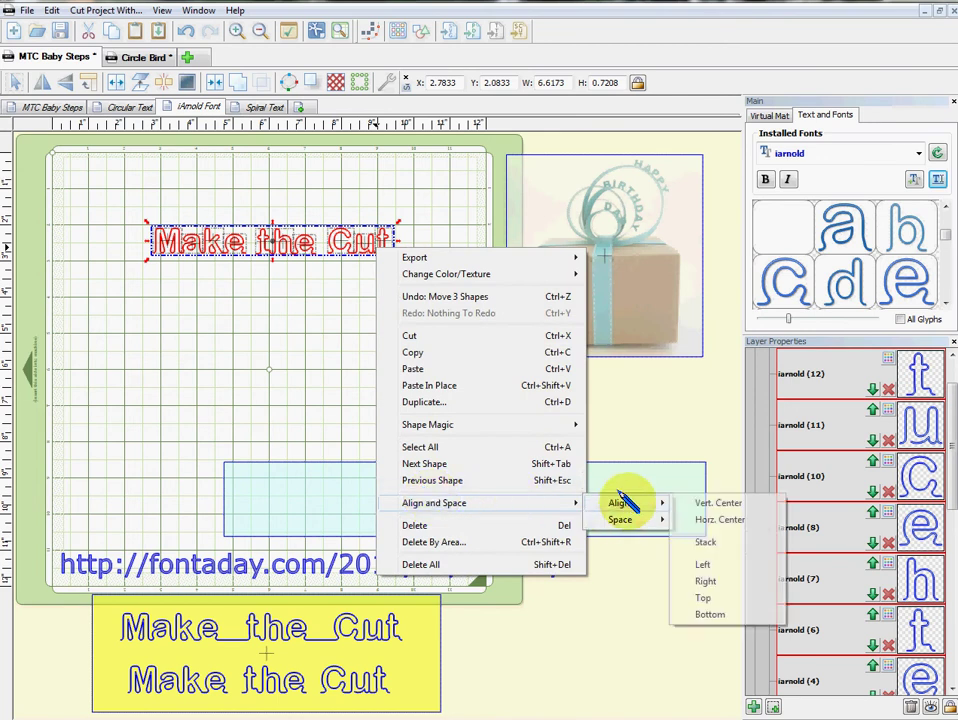
pyautogui.click(733, 519)
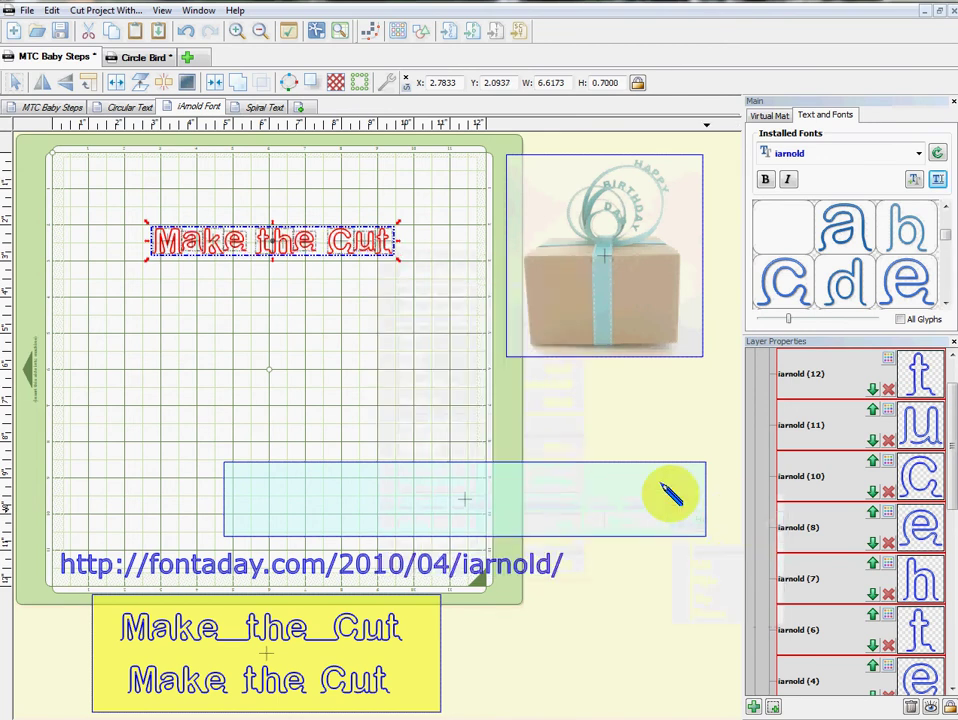
pyautogui.click(316, 305)
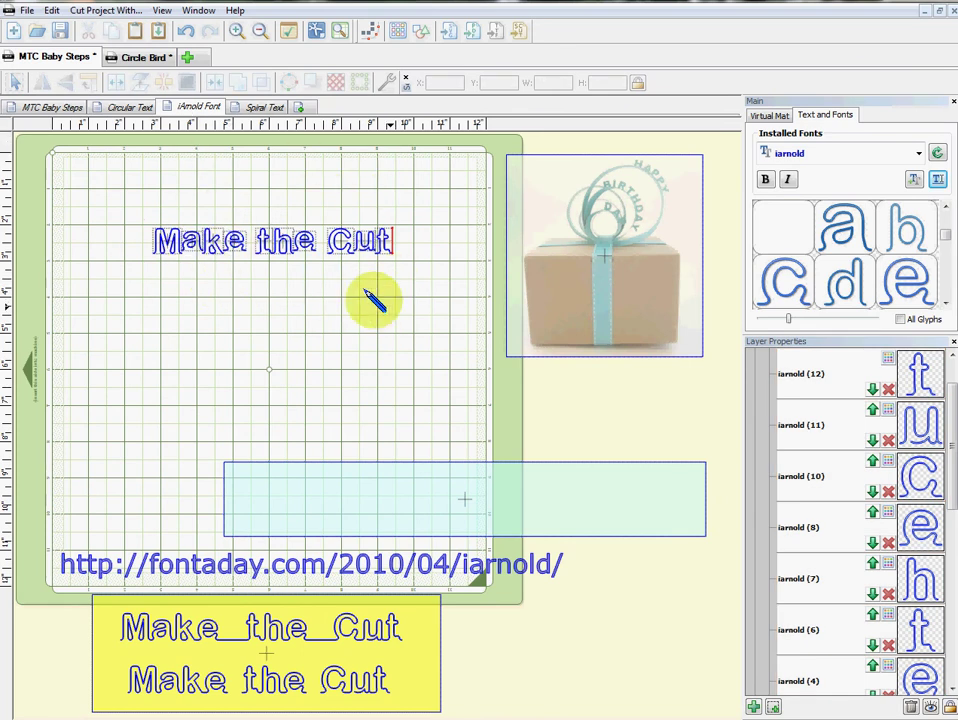
pyautogui.click(185, 31)
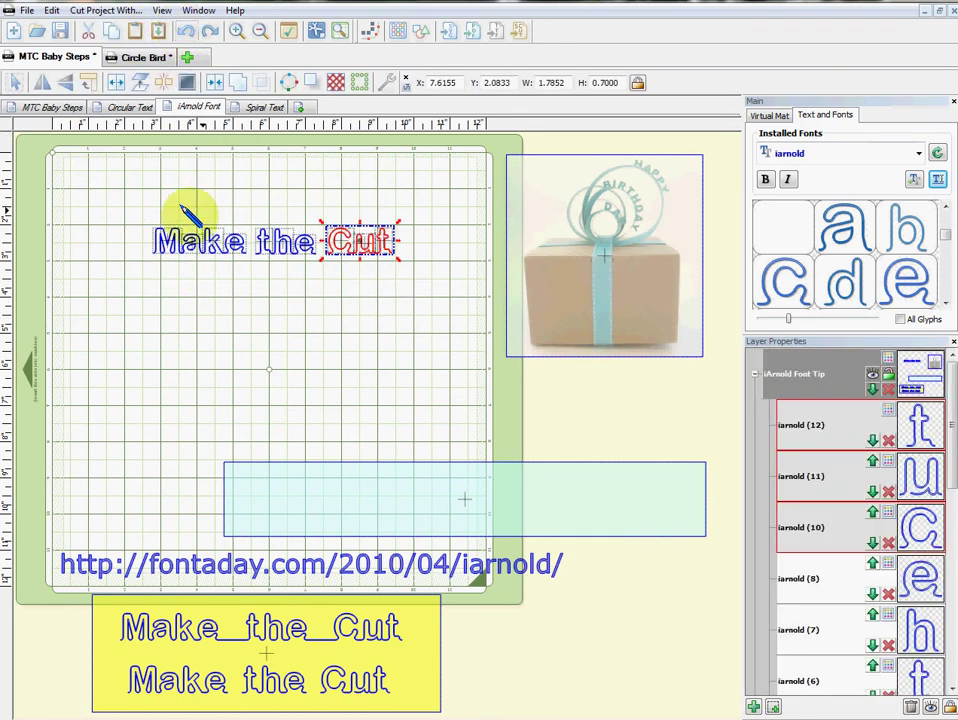
# Move the turquoise rectangle up to the middle of the mat, at about X -0.63, Y 3.92
pyautogui.click(112, 196)
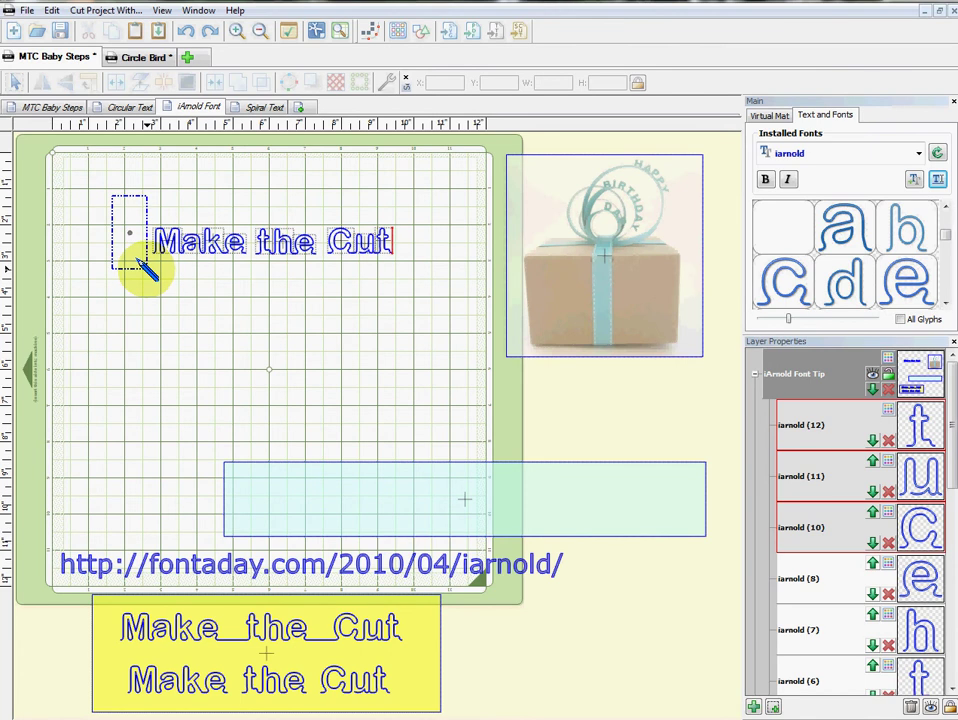
pyautogui.moveTo(148, 269); pyautogui.dragTo(148, 269)
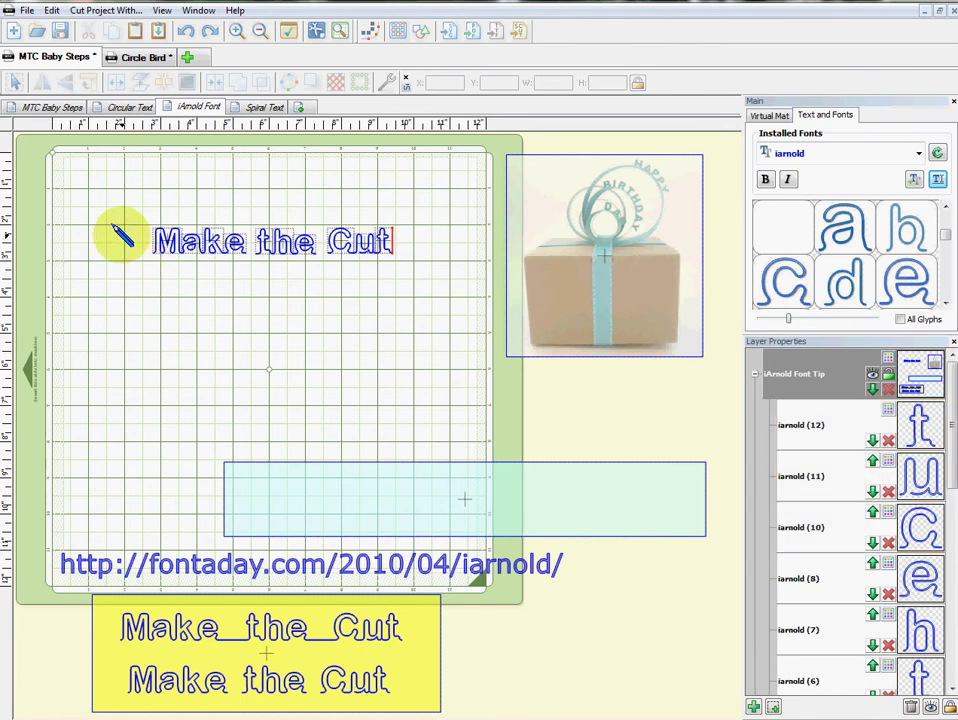
pyautogui.moveTo(413, 492); pyautogui.dragTo(220, 324)
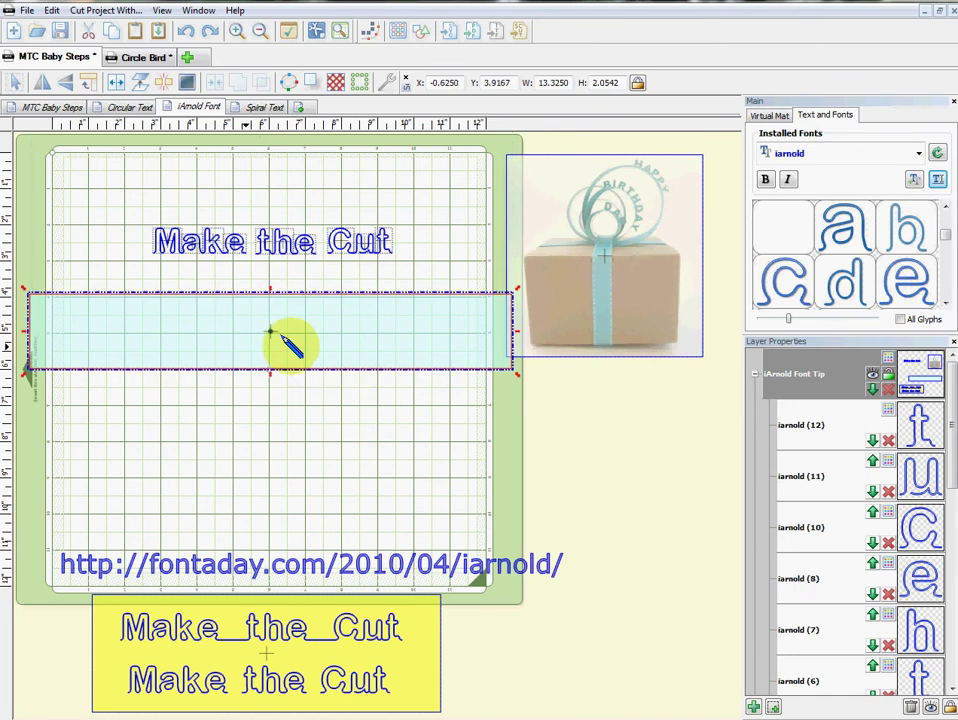
# Join all the letters of the upper "Make the Cut" text into a single shape
pyautogui.click(140, 215)
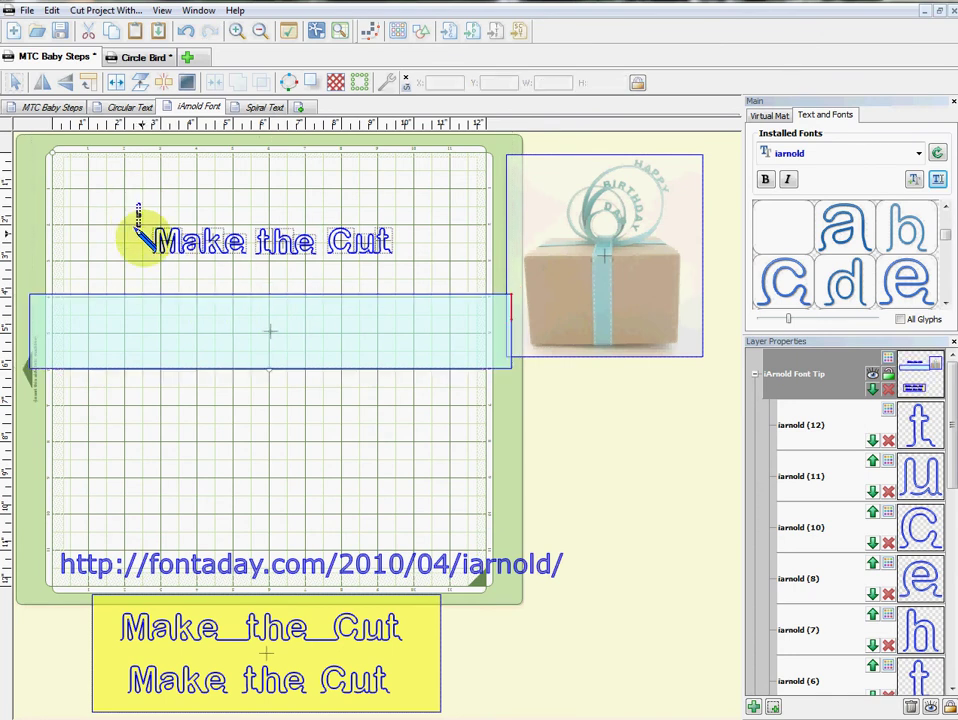
pyautogui.moveTo(139, 205); pyautogui.dragTo(397, 272)
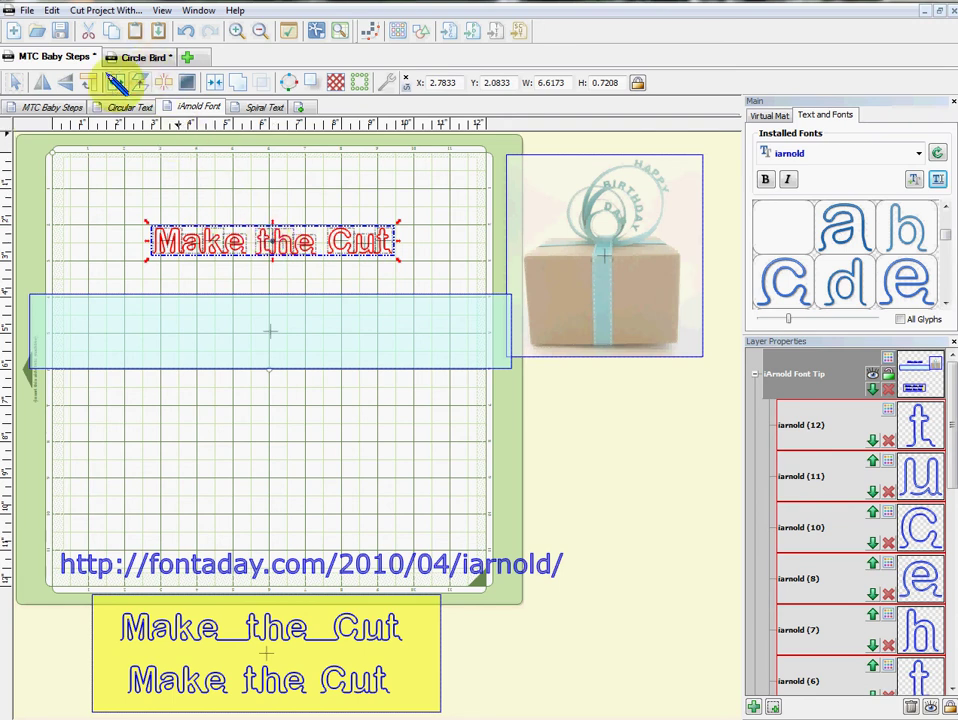
pyautogui.click(209, 80)
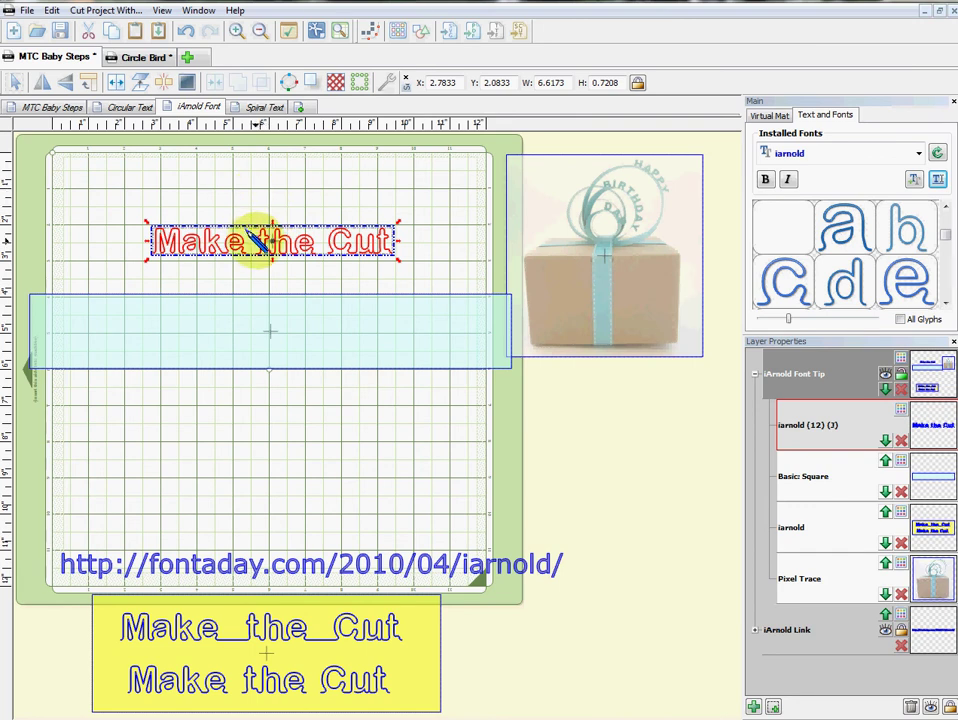
# Place the joined text on the turquoise rectangle at about X 2.70, Y 4.48, and try aligning the two by horizontal center
pyautogui.moveTo(255, 237); pyautogui.dragTo(239, 325)
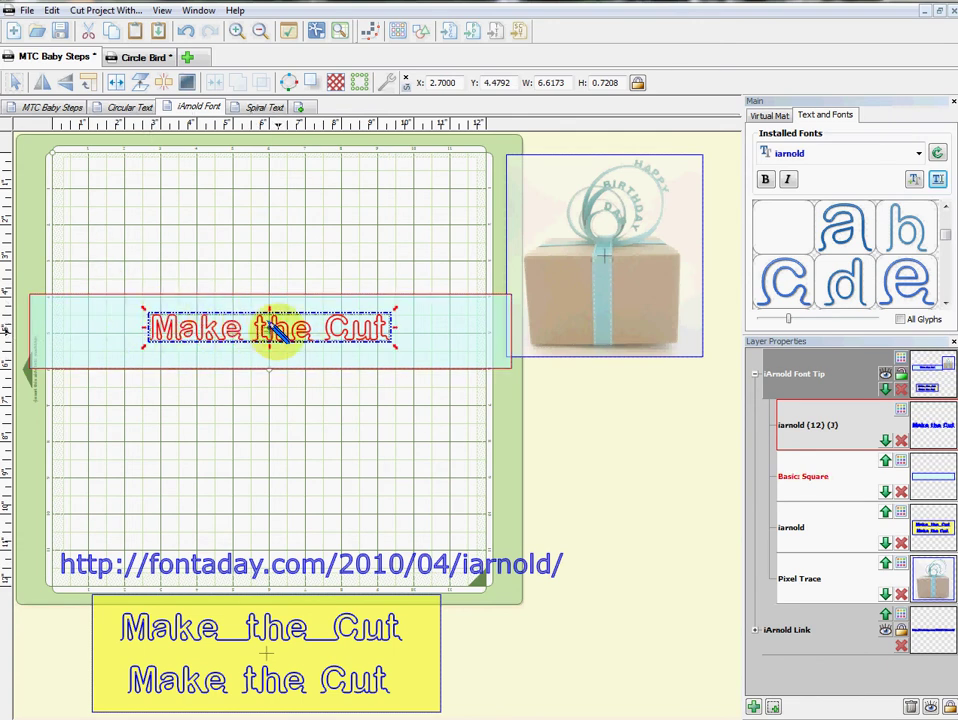
pyautogui.moveTo(12, 255); pyautogui.dragTo(527, 388)
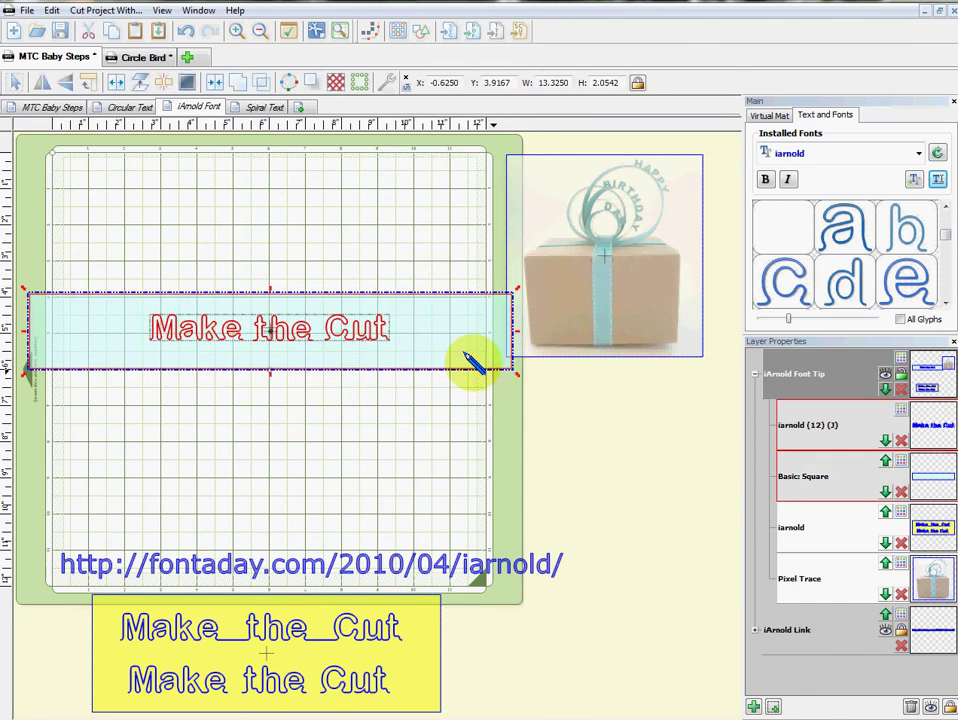
pyautogui.rightClick(428, 340)
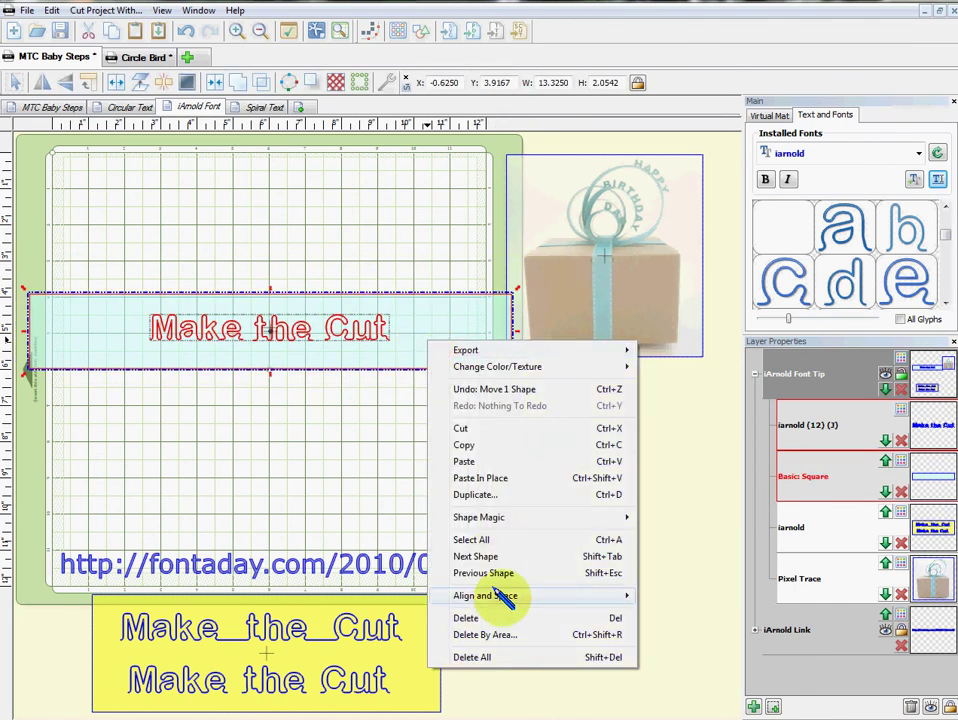
pyautogui.moveTo(575, 594)
pyautogui.moveTo(672, 597)
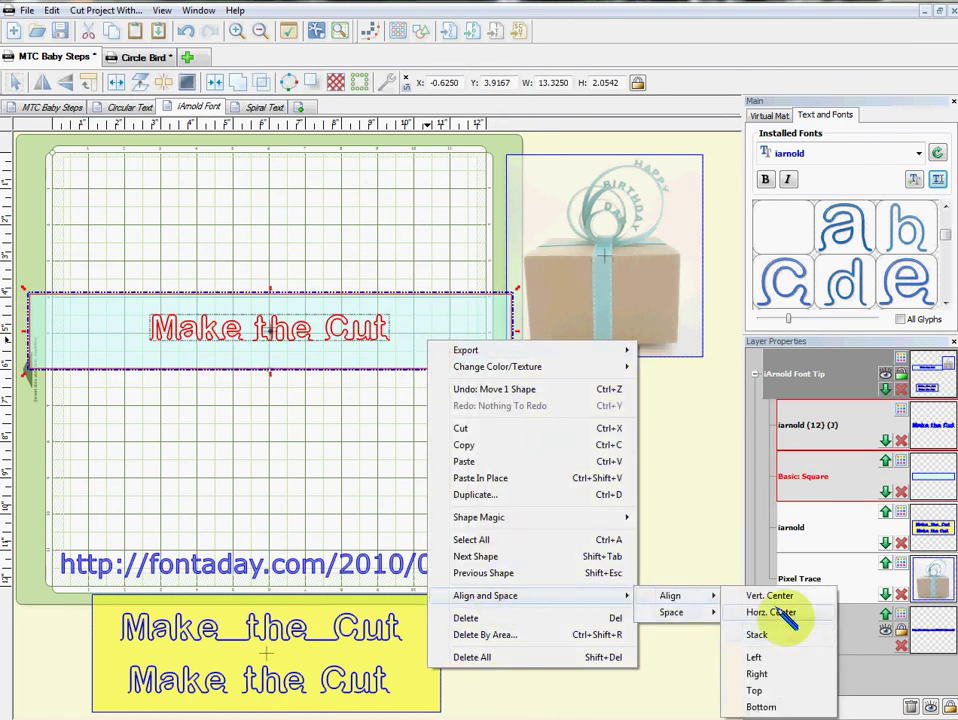
pyautogui.click(777, 610)
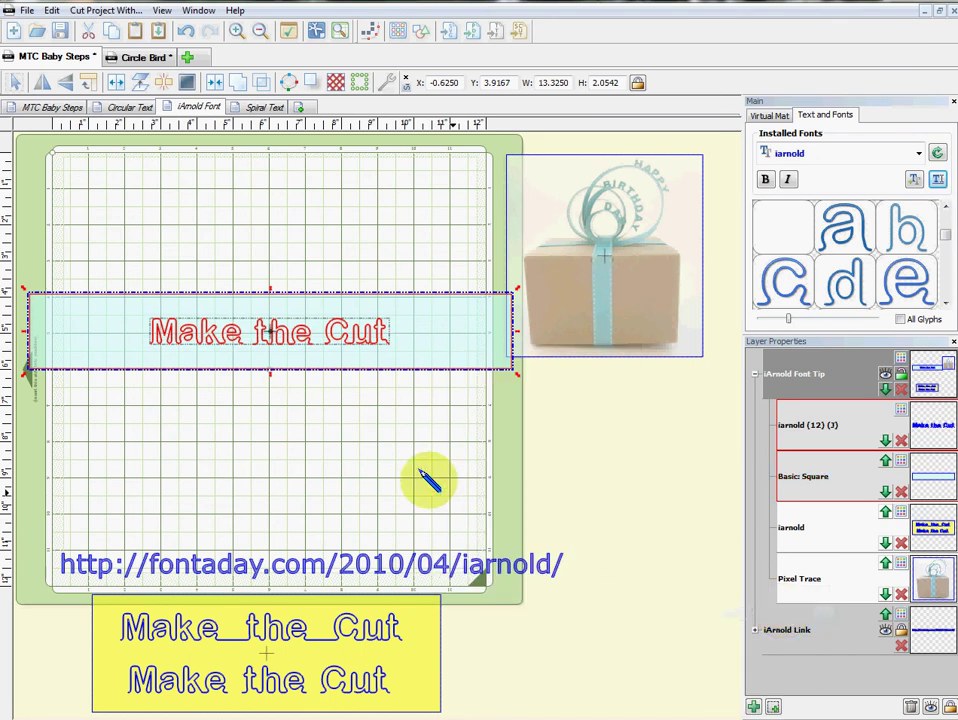
pyautogui.click(368, 424)
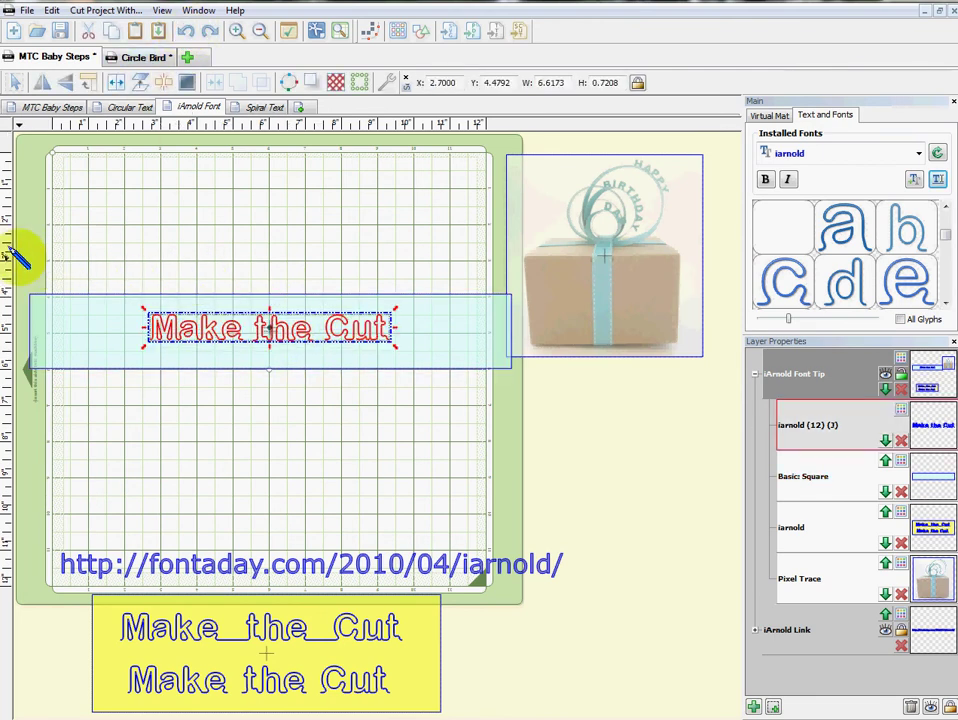
# Center the joined text and the turquoise rectangle on each other with the Stack alignment
pyautogui.moveTo(18, 263); pyautogui.dragTo(578, 410)
pyautogui.rightClick(463, 332)
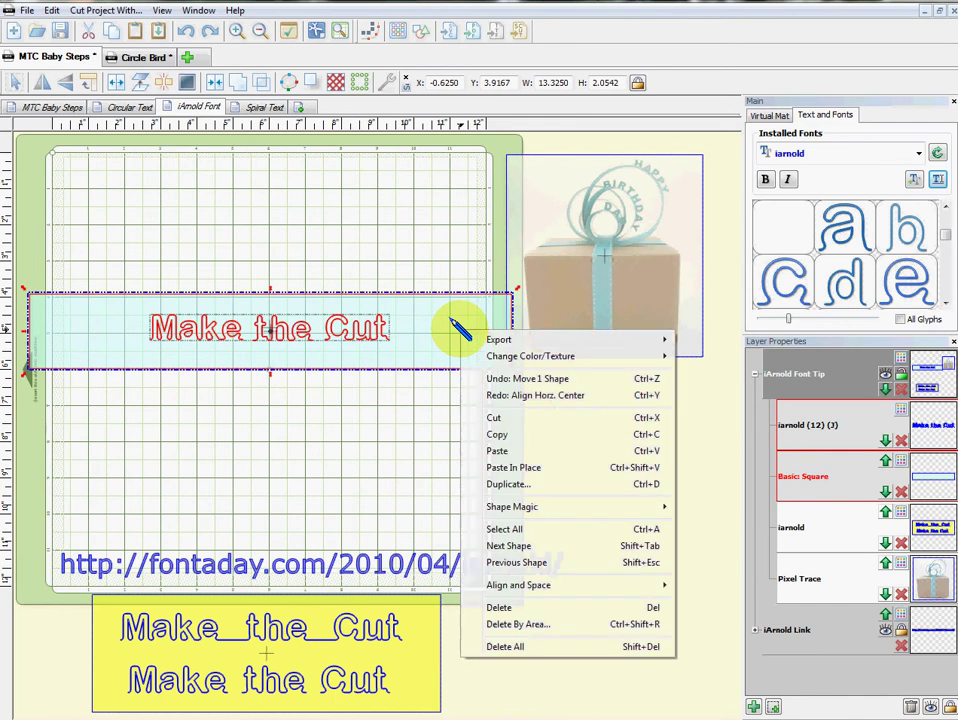
pyautogui.moveTo(640, 585)
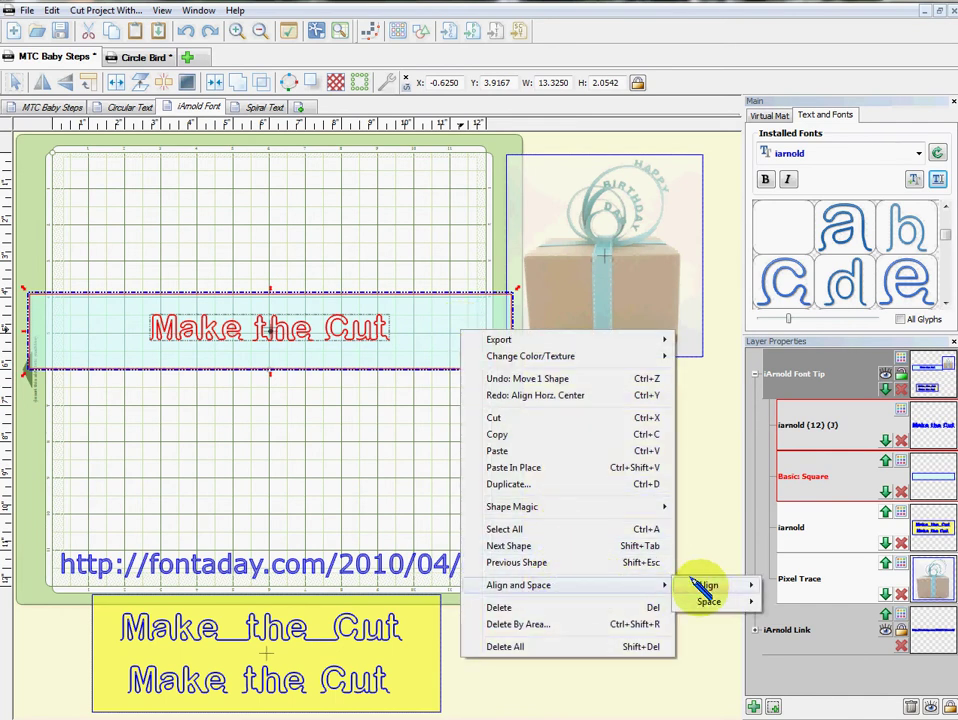
pyautogui.moveTo(705, 585)
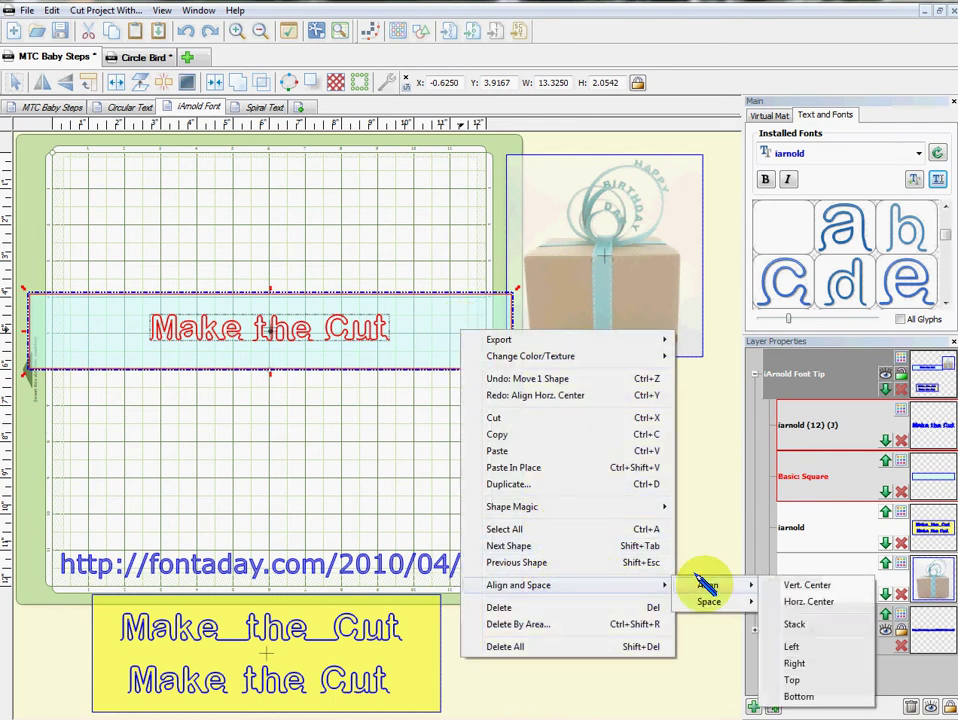
pyautogui.click(797, 624)
pyautogui.click(353, 450)
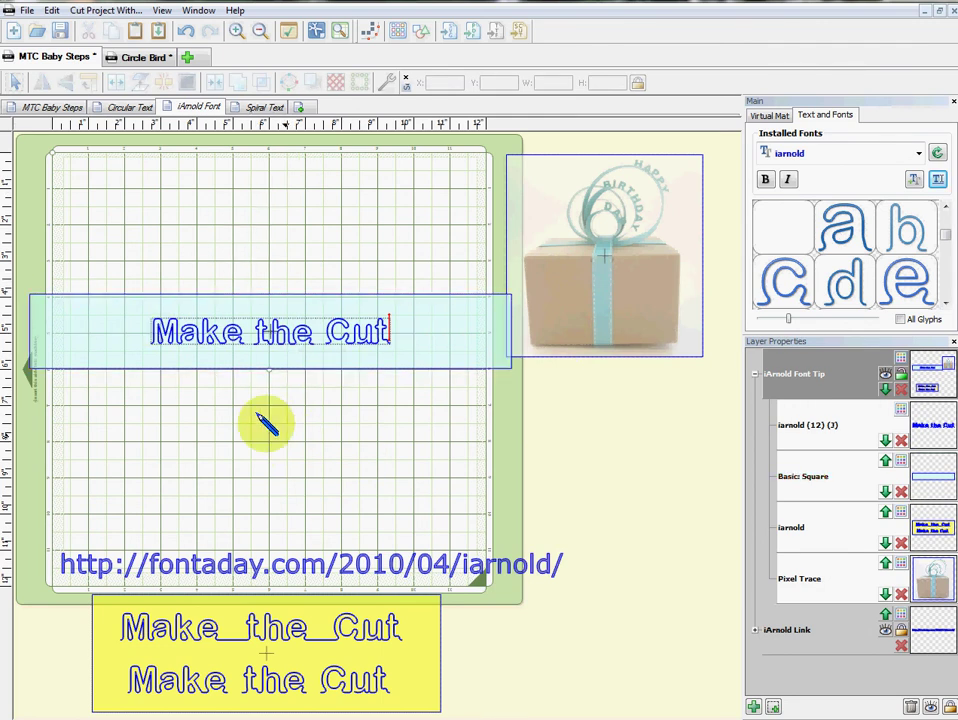
# Join the text with the turquoise rectangle into one shape and check it in the preview view
pyautogui.moveTo(22, 248); pyautogui.dragTo(526, 398)
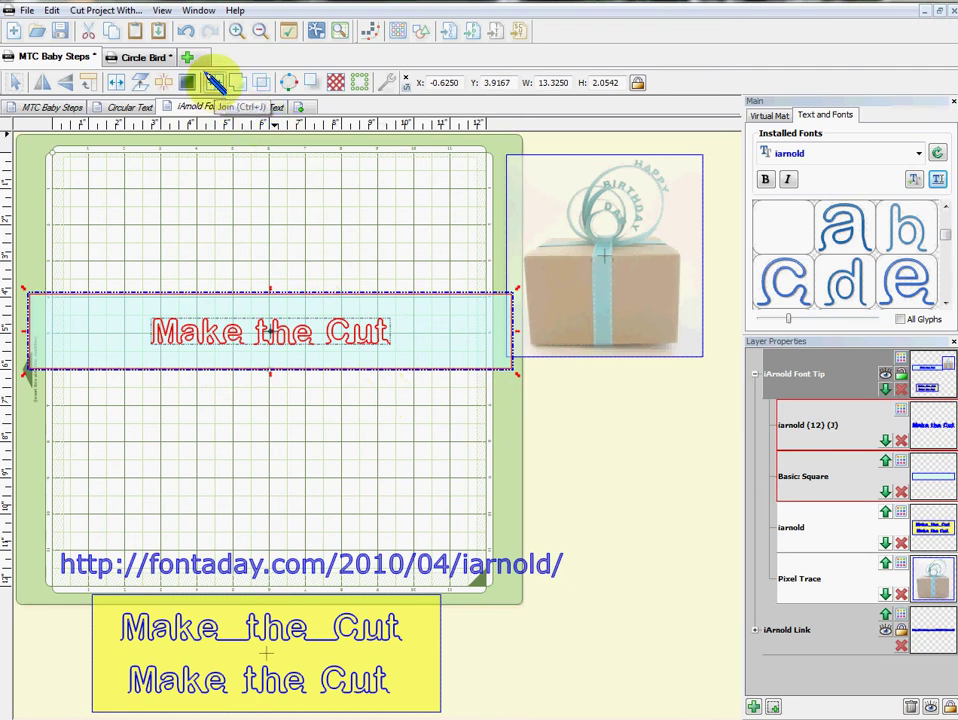
pyautogui.click(214, 80)
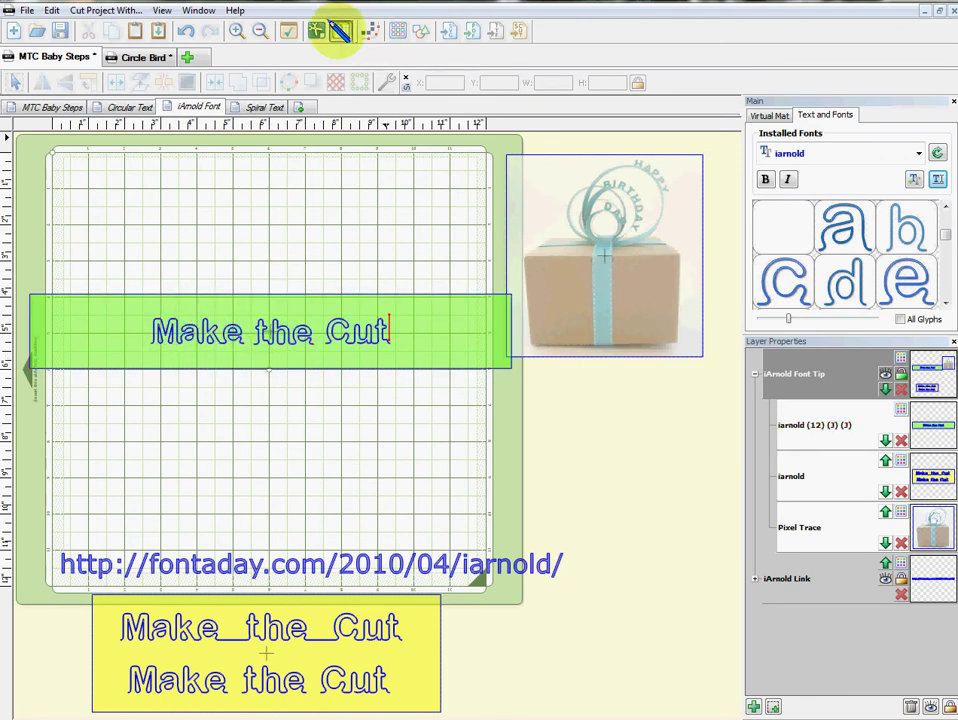
pyautogui.click(340, 31)
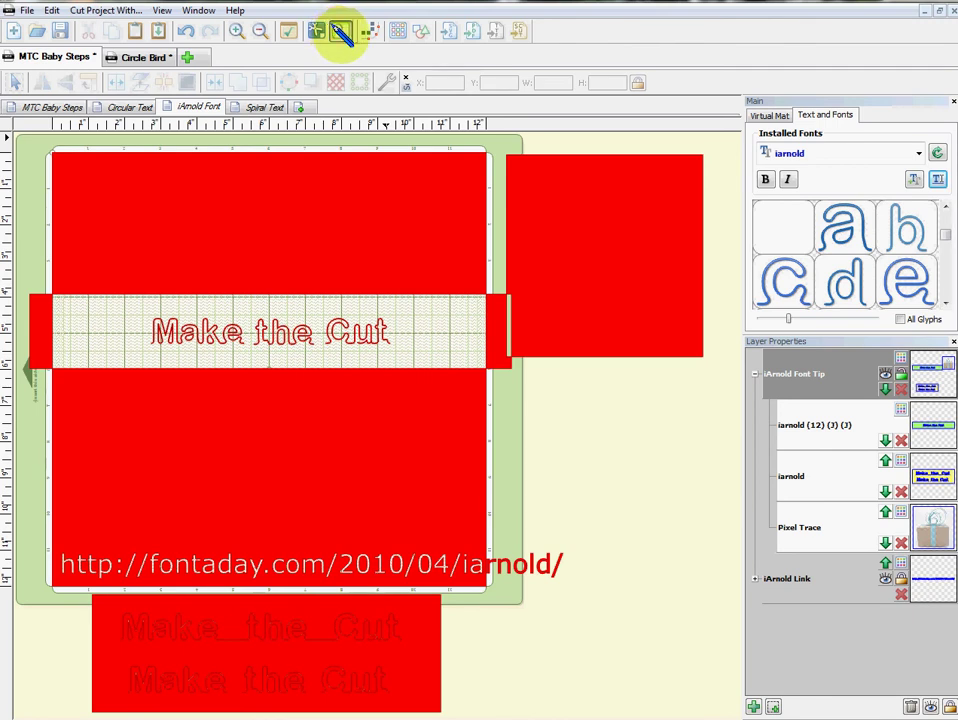
pyautogui.click(340, 31)
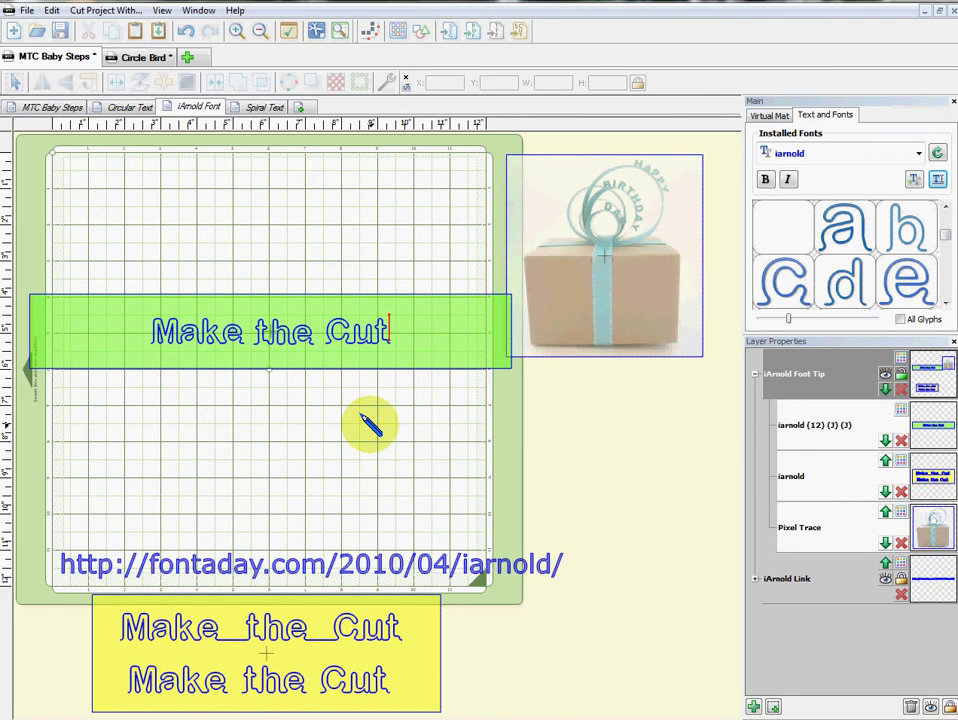
pyautogui.click(423, 364)
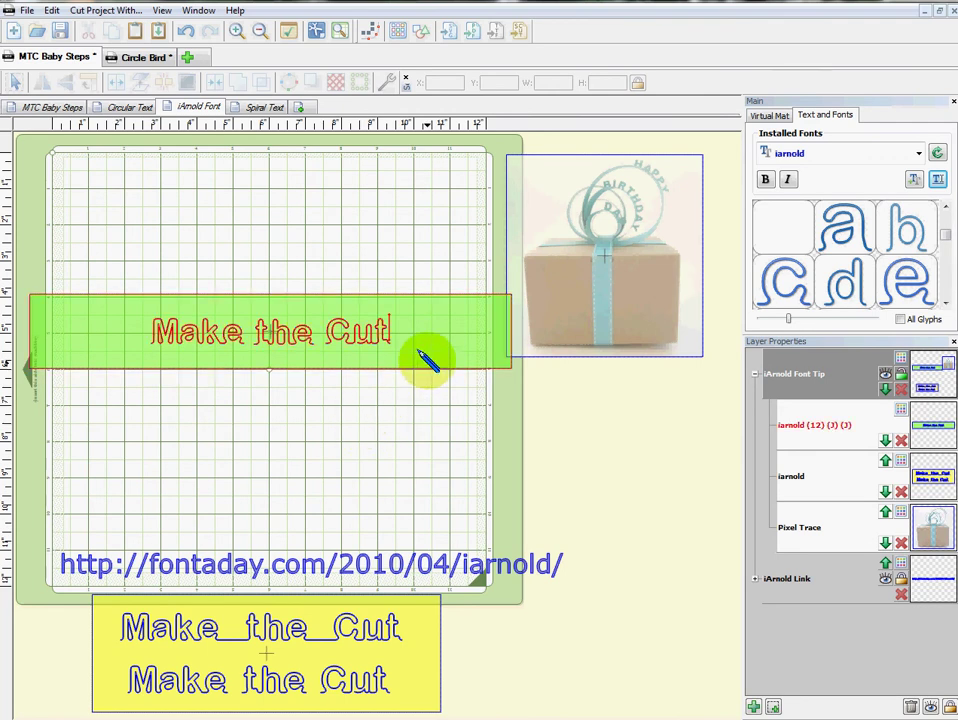
pyautogui.moveTo(423, 364)
pyautogui.mouseDown()
pyautogui.moveTo(434, 376)
pyautogui.moveTo(440, 505)
pyautogui.moveTo(417, 348)
pyautogui.moveTo(417, 368)
pyautogui.mouseUp()
# Undo the joins, the alignment and the text move, back to separate letters above the turquoise rectangle
pyautogui.click(188, 30)
pyautogui.click(188, 30)
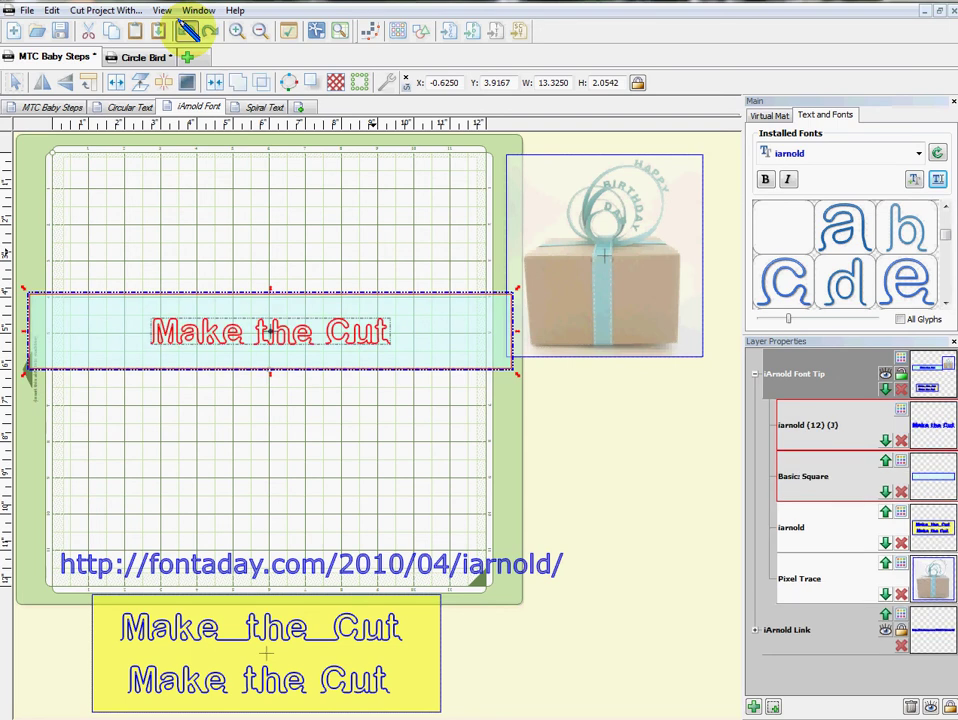
pyautogui.click(188, 30)
pyautogui.click(188, 30)
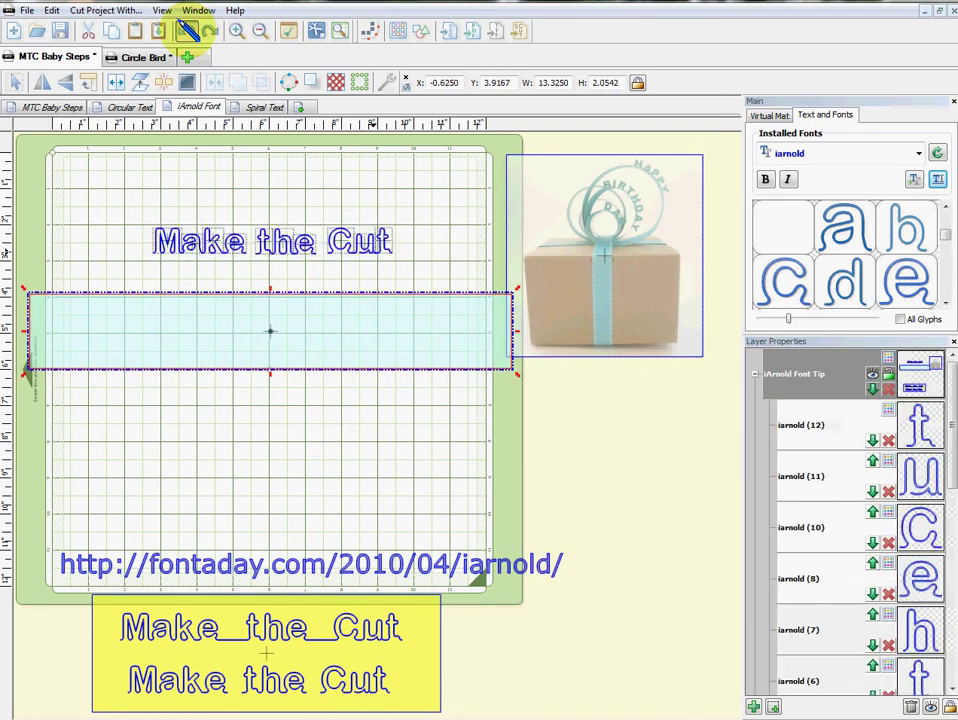
# Move the turquoise rectangle down to about X 0.13, Y 8.52, and delete the "Make the Cut" letters above it
pyautogui.moveTo(316, 368); pyautogui.dragTo(325, 498)
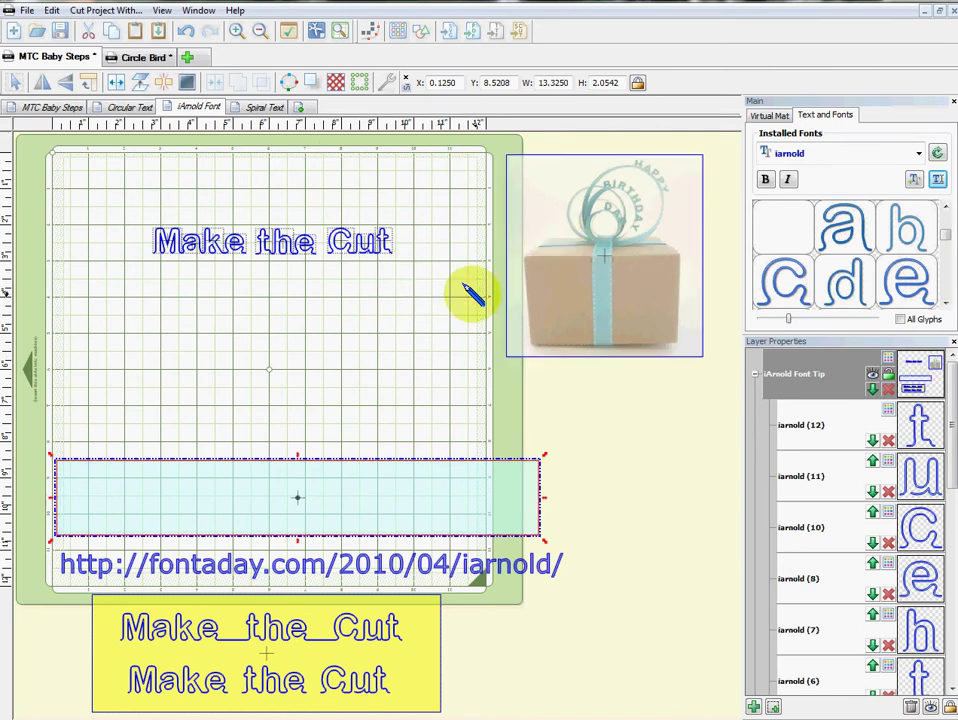
pyautogui.moveTo(437, 268); pyautogui.dragTo(133, 175)
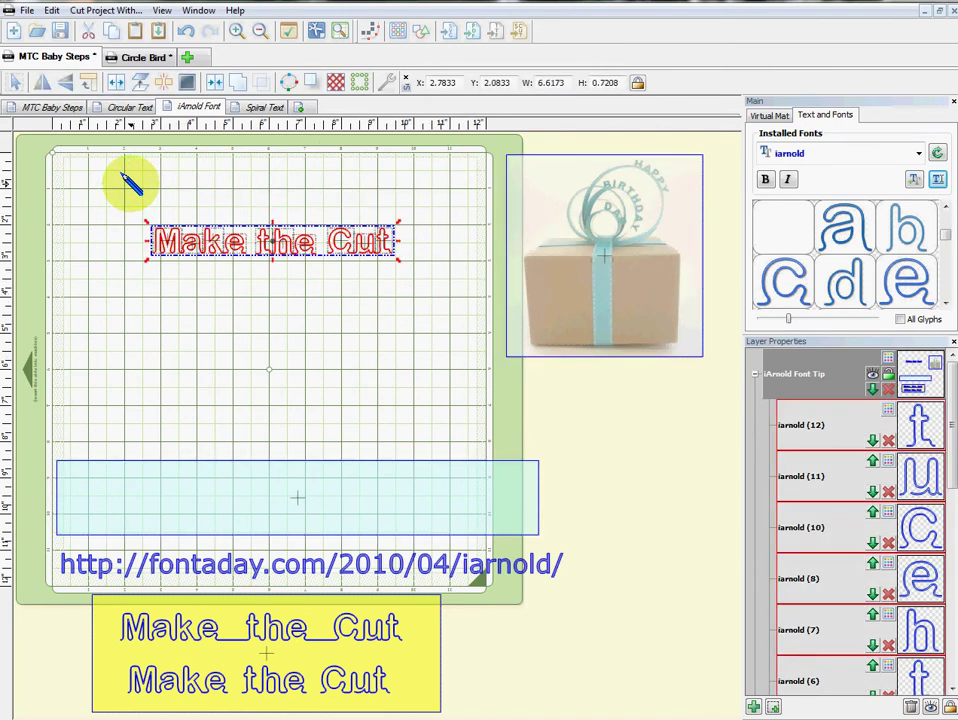
pyautogui.press('Delete')
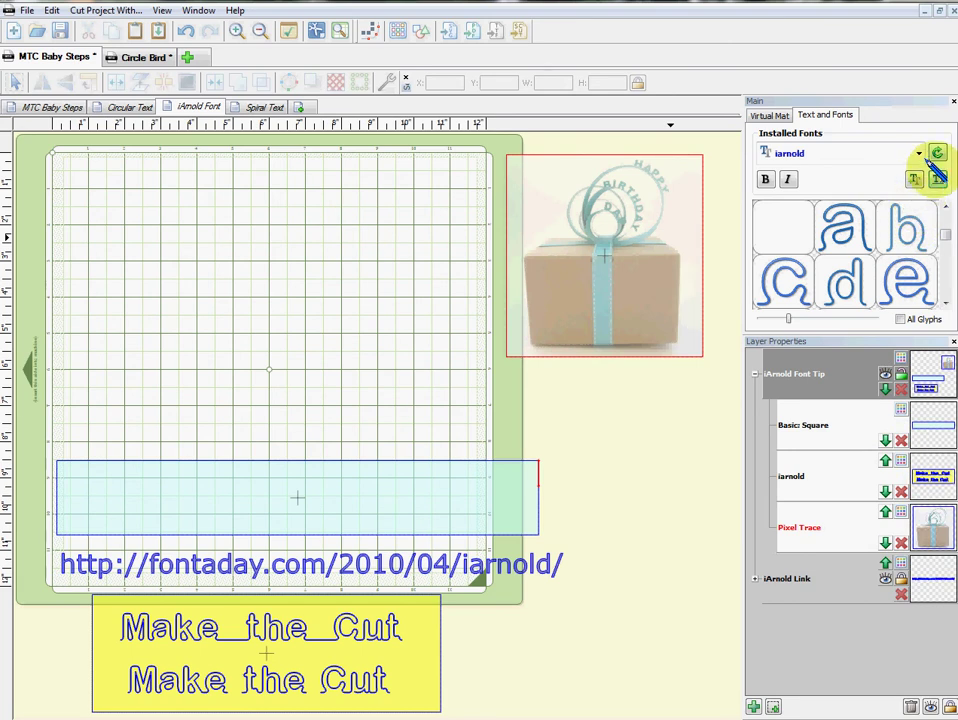
# Add the auto-split text group "Happy Birthday" in iarnold at about X 1.91, Y 2.02, and enlarge it proportionally to about 11.36 wide
pyautogui.click(937, 178)
pyautogui.moveTo(421, 333); pyautogui.dragTo(247, 281)
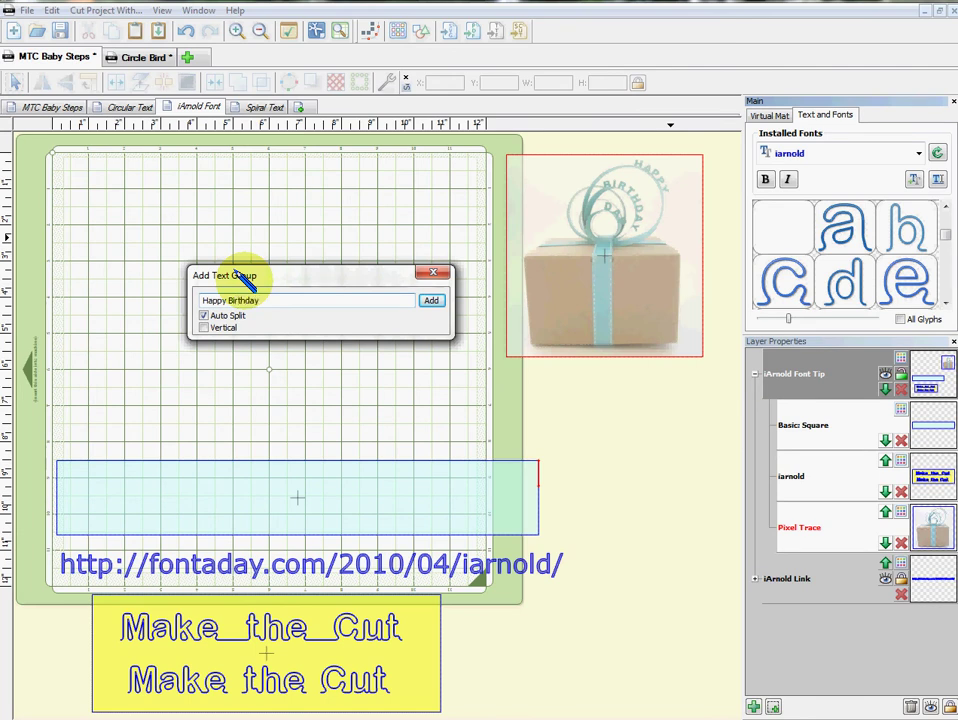
pyautogui.click(432, 300)
pyautogui.moveTo(552, 381); pyautogui.dragTo(145, 245)
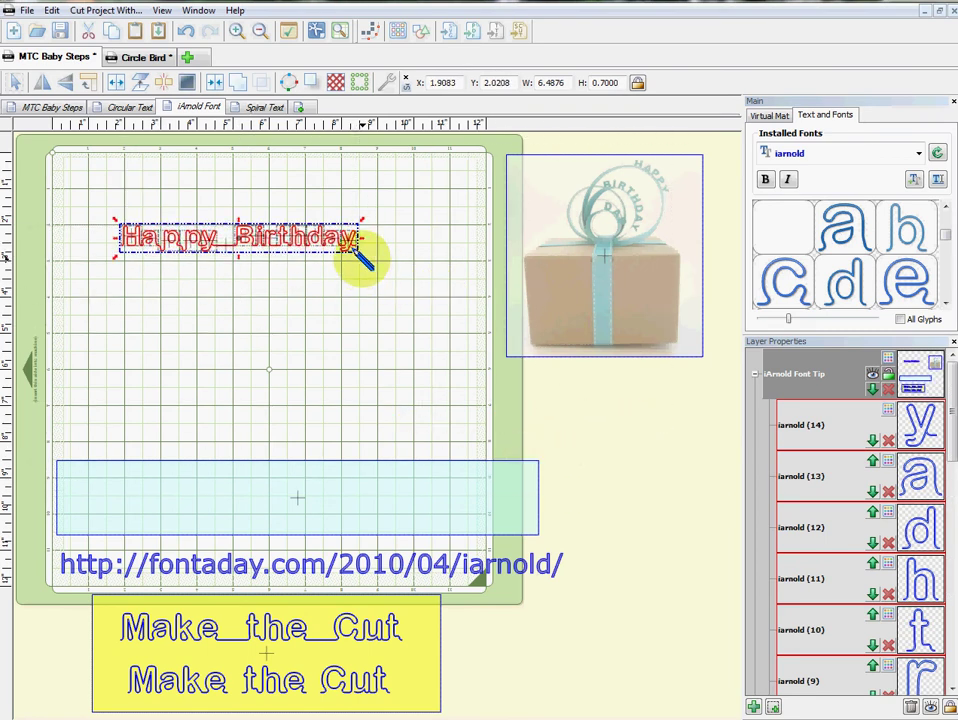
pyautogui.moveTo(358, 258); pyautogui.dragTo(545, 440)
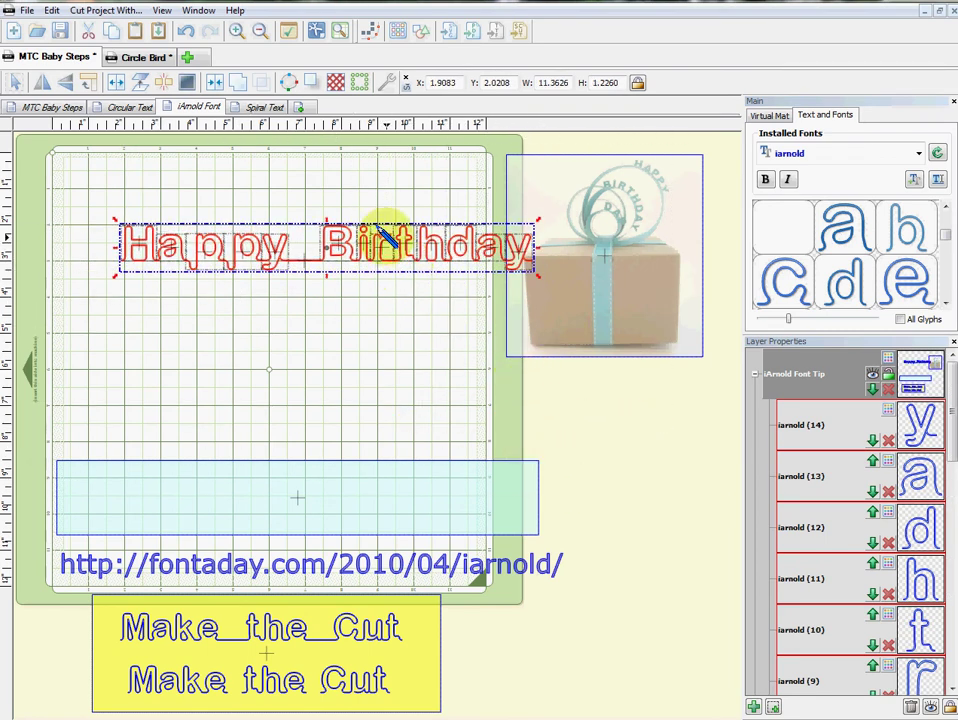
# Move the "Happy Birthday" letters onto the mat at about X 0.62, Y 1.98, and deselect them
pyautogui.moveTo(388, 236); pyautogui.dragTo(331, 220)
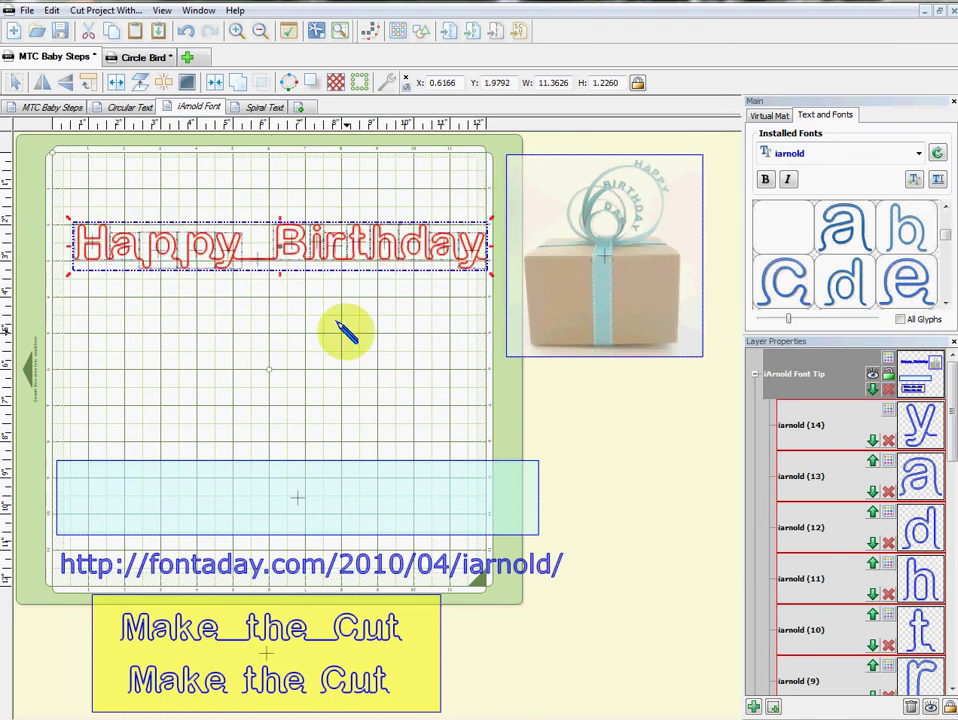
pyautogui.click(248, 351)
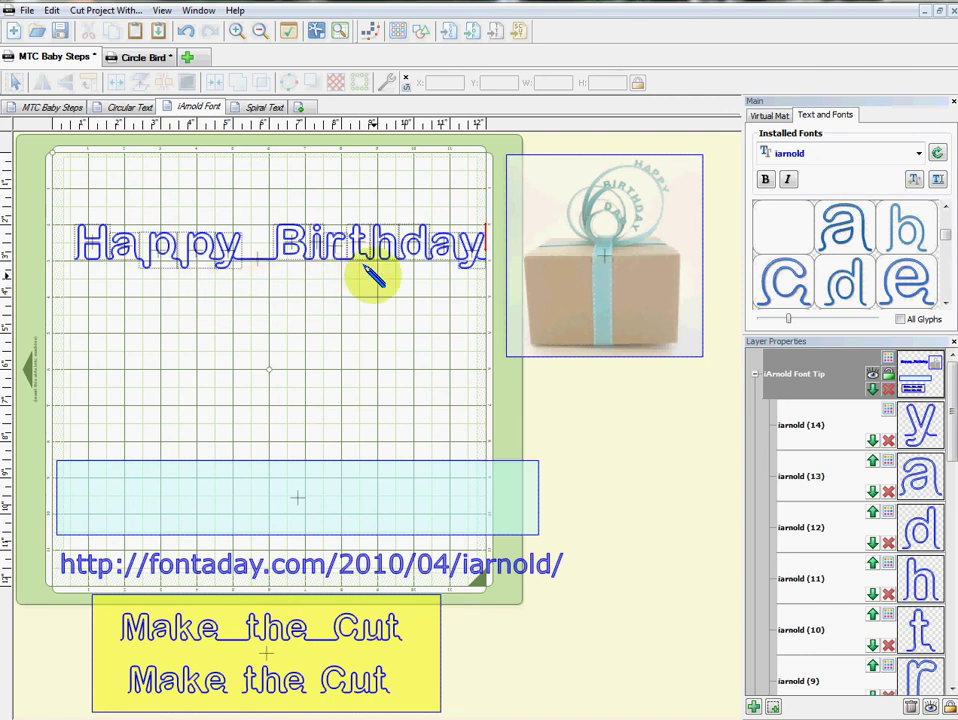
pyautogui.click(290, 316)
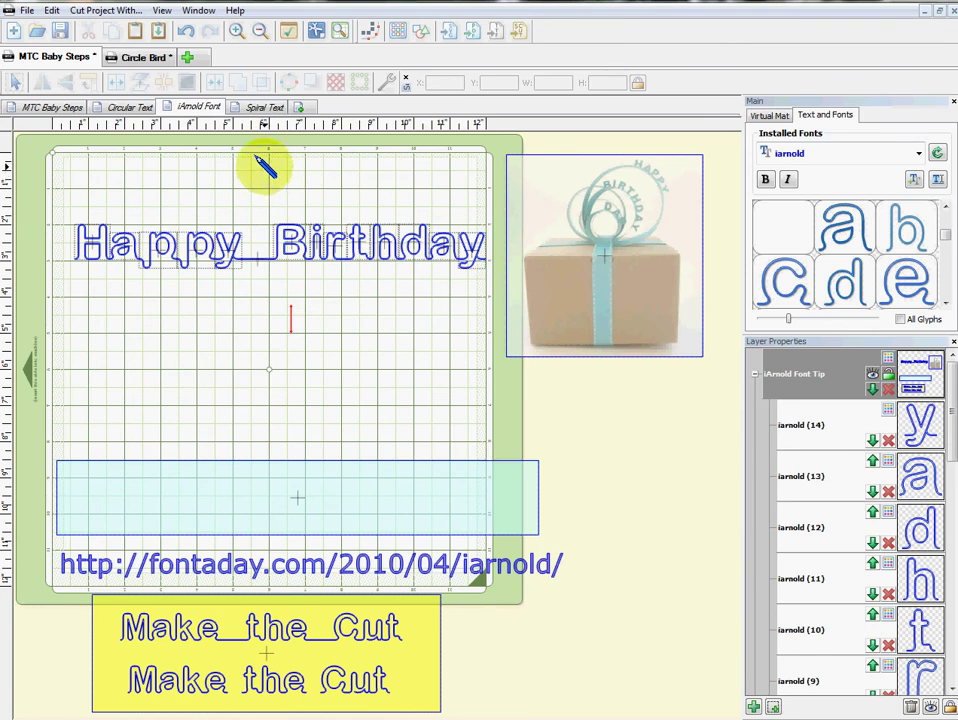
# Move the "Birthday" letters down to just above the turquoise rectangle, and delete the "Happy" letters with their connecting underscores
pyautogui.moveTo(265, 160); pyautogui.dragTo(478, 287)
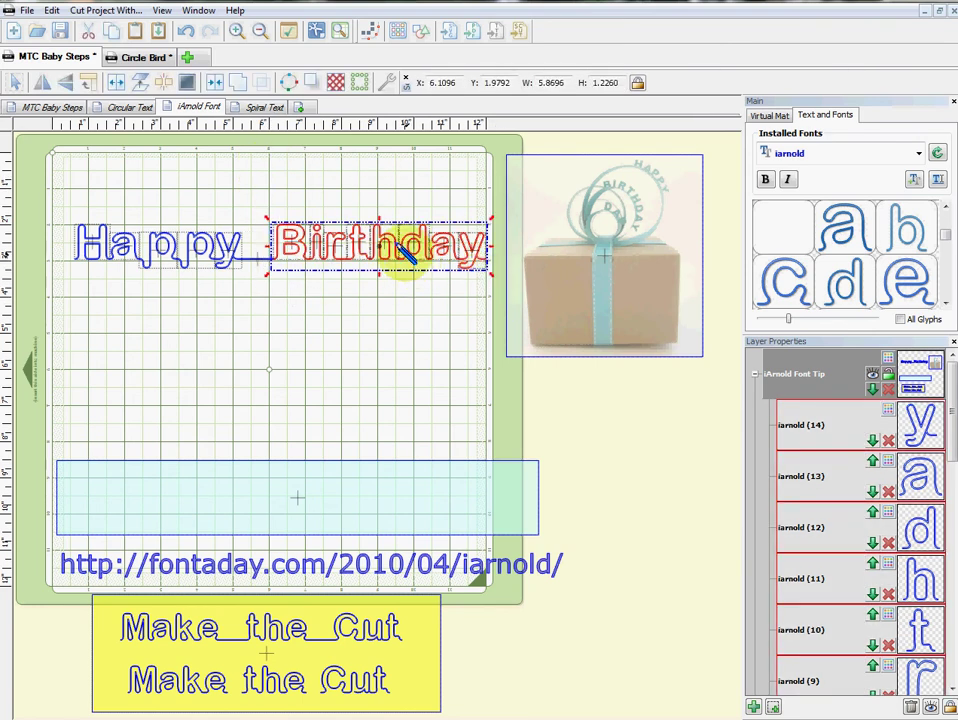
pyautogui.moveTo(398, 257); pyautogui.dragTo(306, 400)
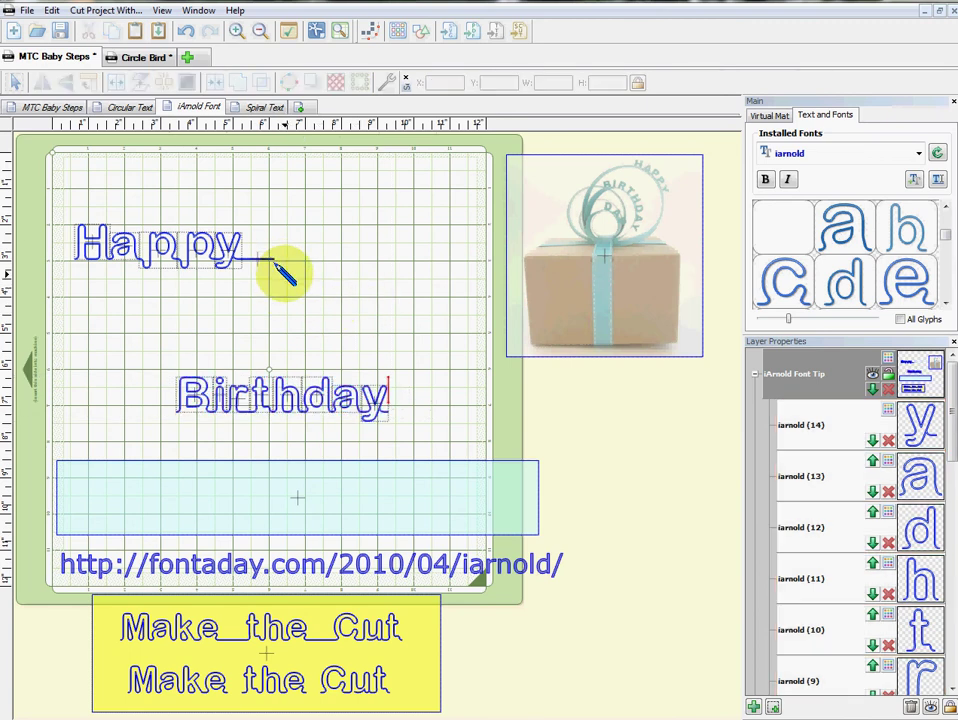
pyautogui.moveTo(297, 284); pyautogui.dragTo(67, 177)
pyautogui.press('Delete')
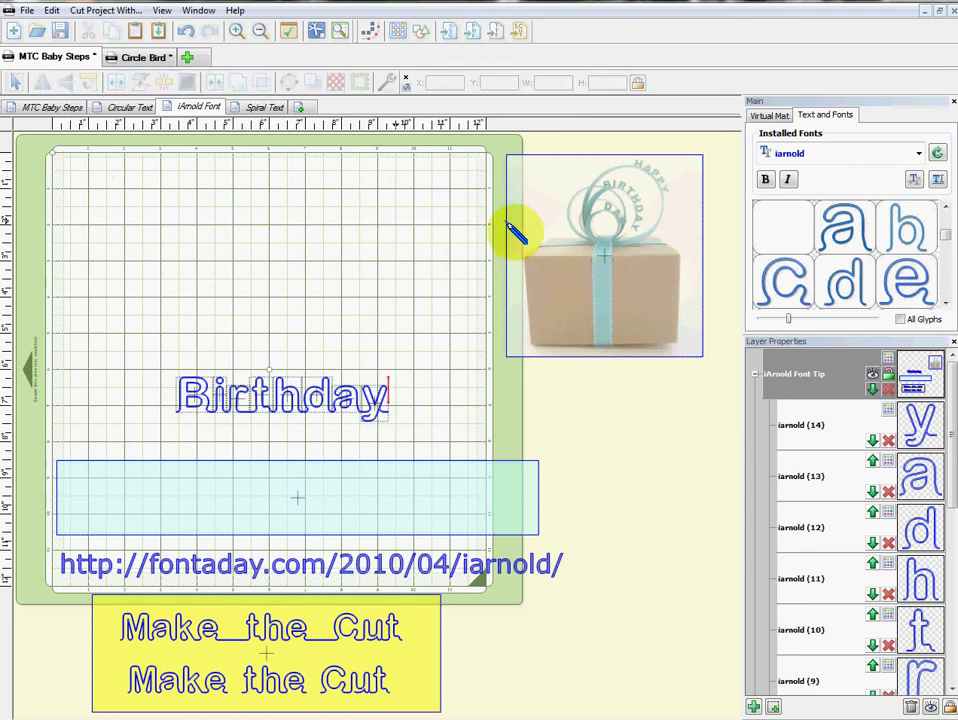
# Add the auto-split text group "HAPPY" in iarnold at about X 3.38, Y 2.04, and enlarge it proportionally to about 4.57 wide
pyautogui.click(937, 179)
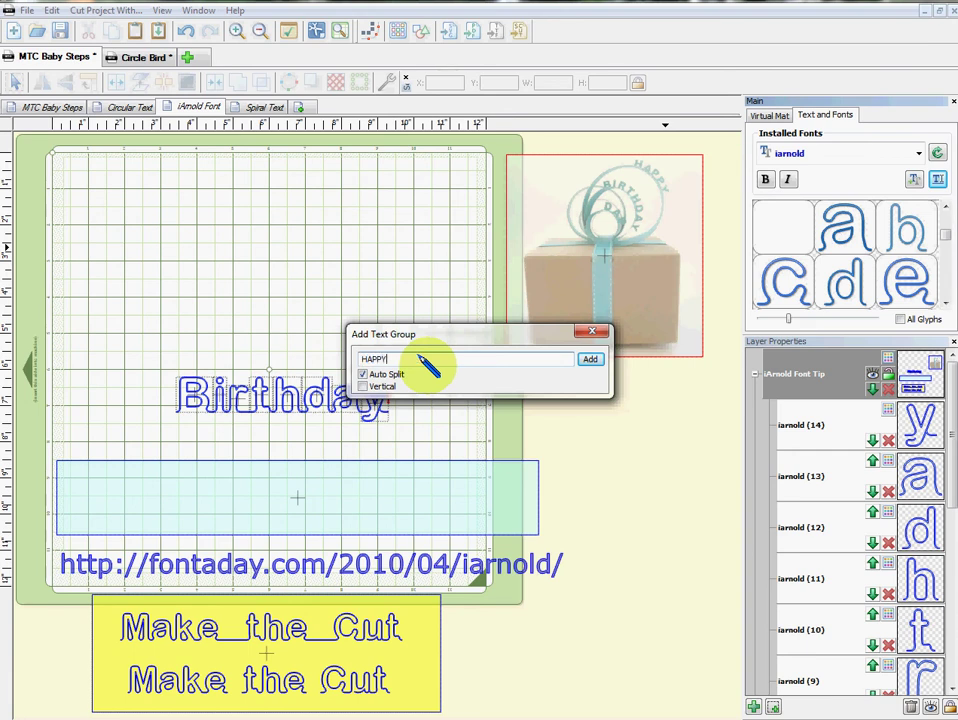
pyautogui.click(590, 358)
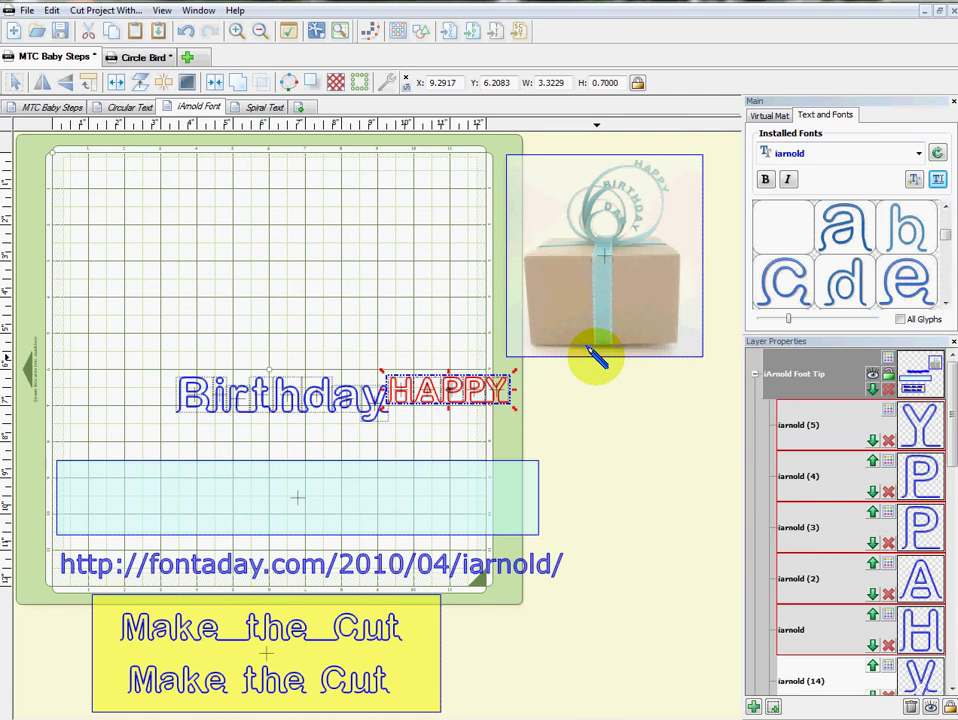
pyautogui.moveTo(475, 389); pyautogui.dragTo(228, 240)
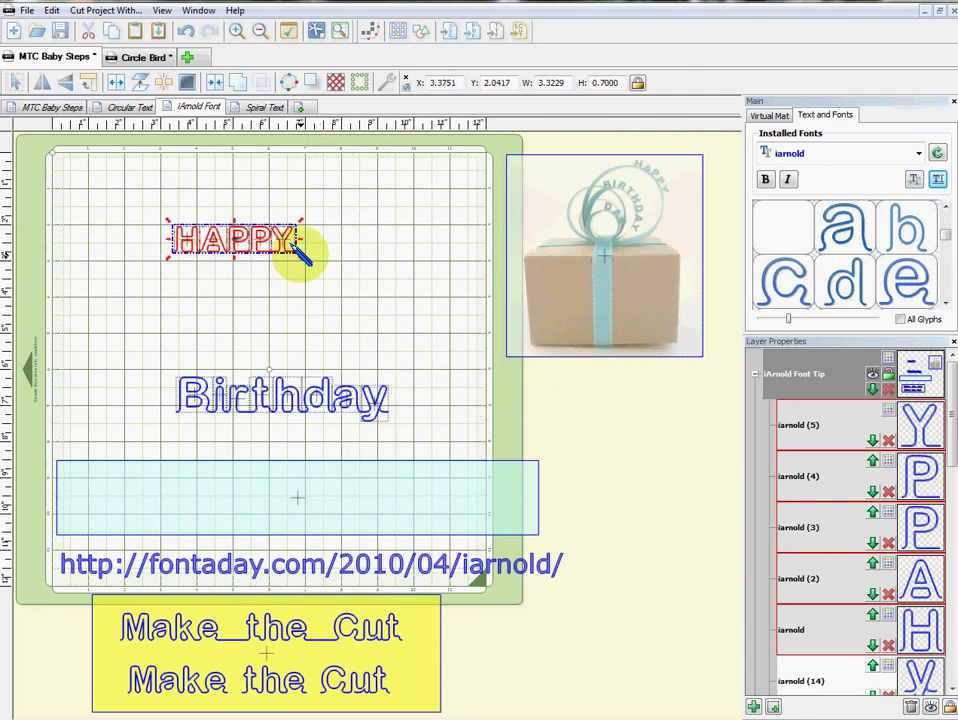
pyautogui.moveTo(295, 242); pyautogui.dragTo(339, 280)
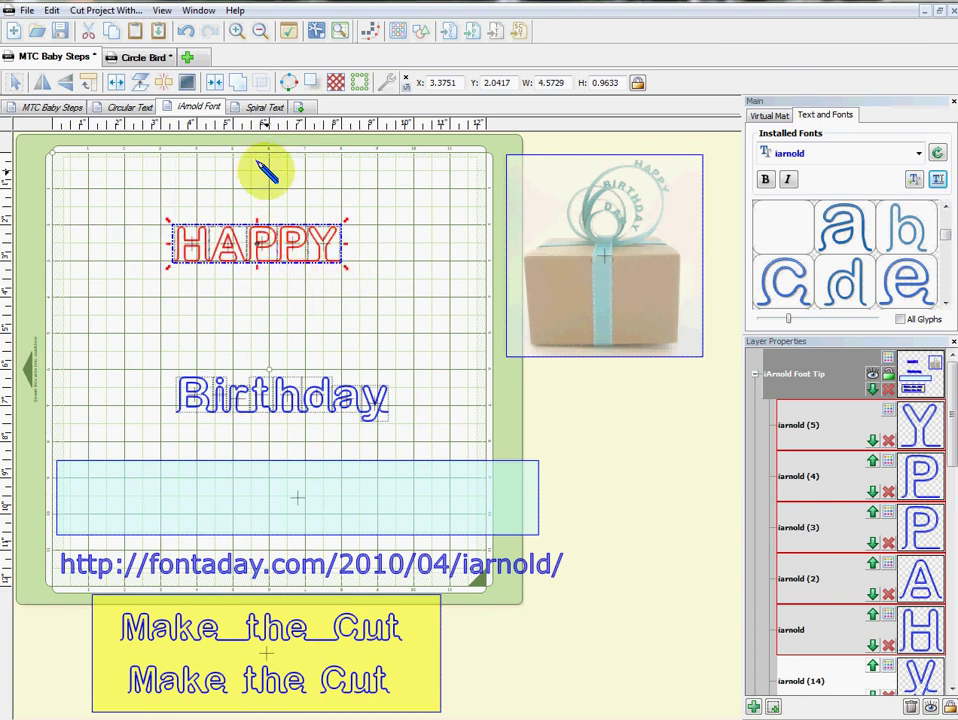
# View the strips in the Circle Bird project, and return to reduce "HAPPY" to about 4.36 wide at about X 3.75, Y 2.38
pyautogui.click(143, 57)
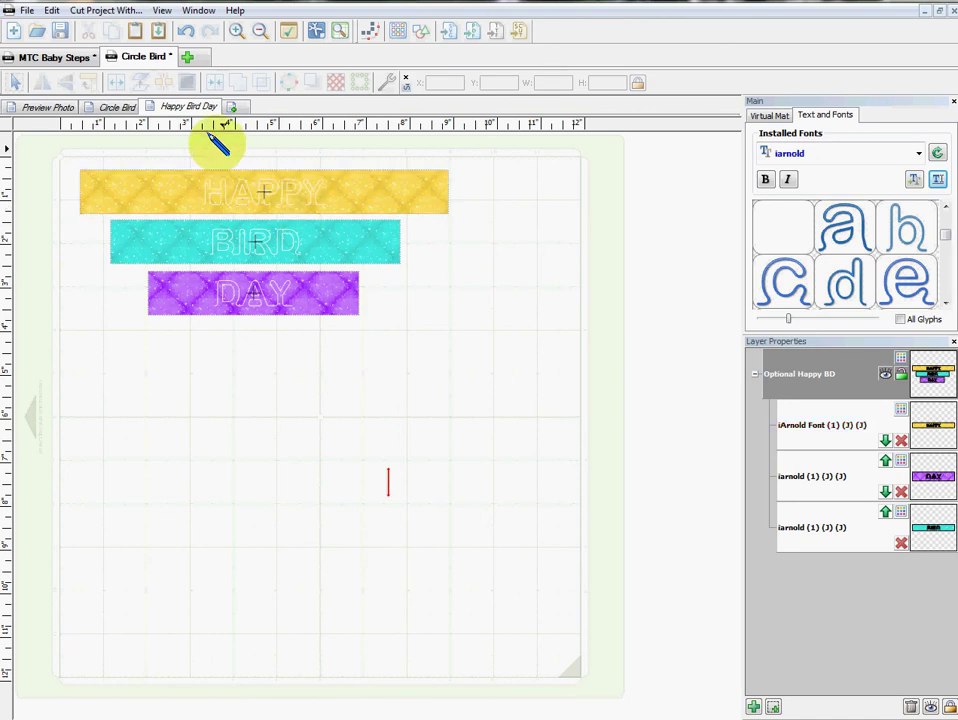
pyautogui.click(76, 55)
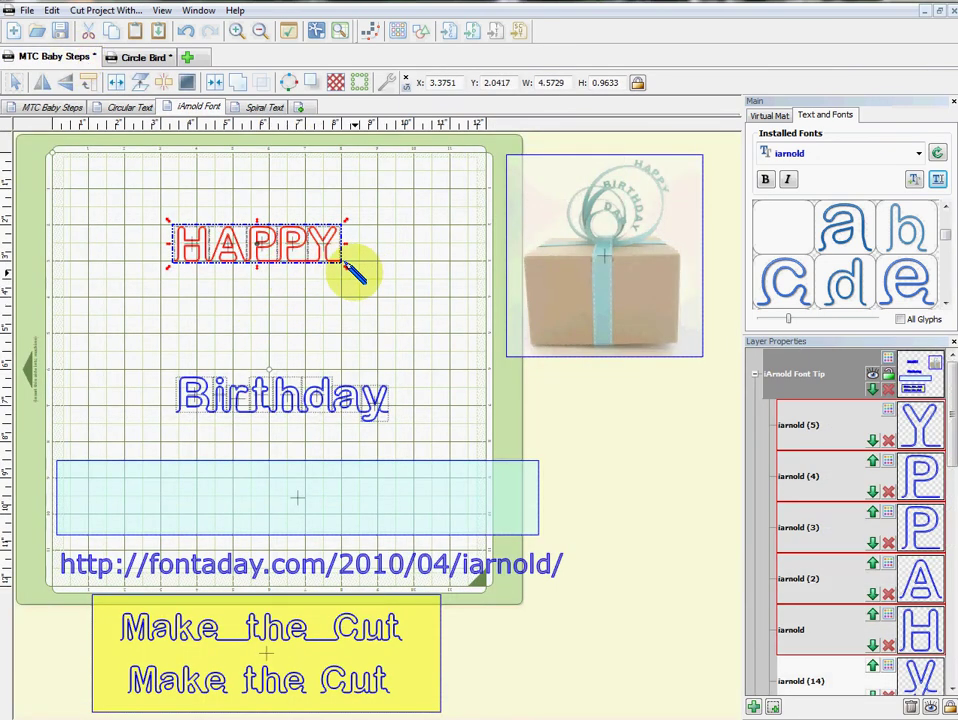
pyautogui.moveTo(343, 262); pyautogui.dragTo(338, 265)
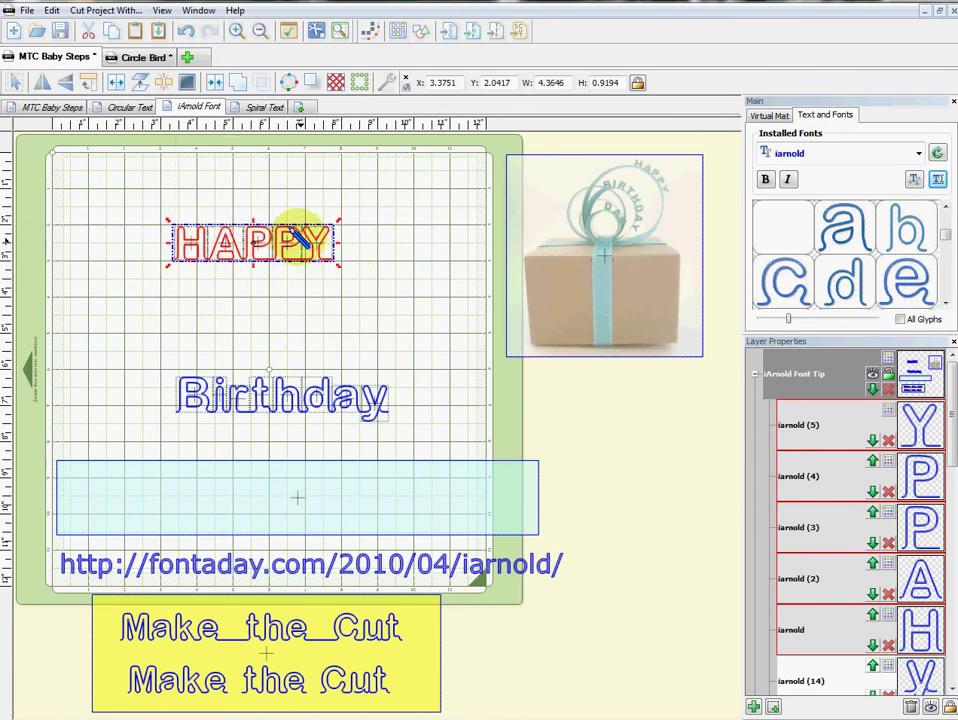
pyautogui.moveTo(306, 227)
pyautogui.mouseDown()
pyautogui.moveTo(321, 319)
pyautogui.moveTo(311, 250)
pyautogui.mouseUp()
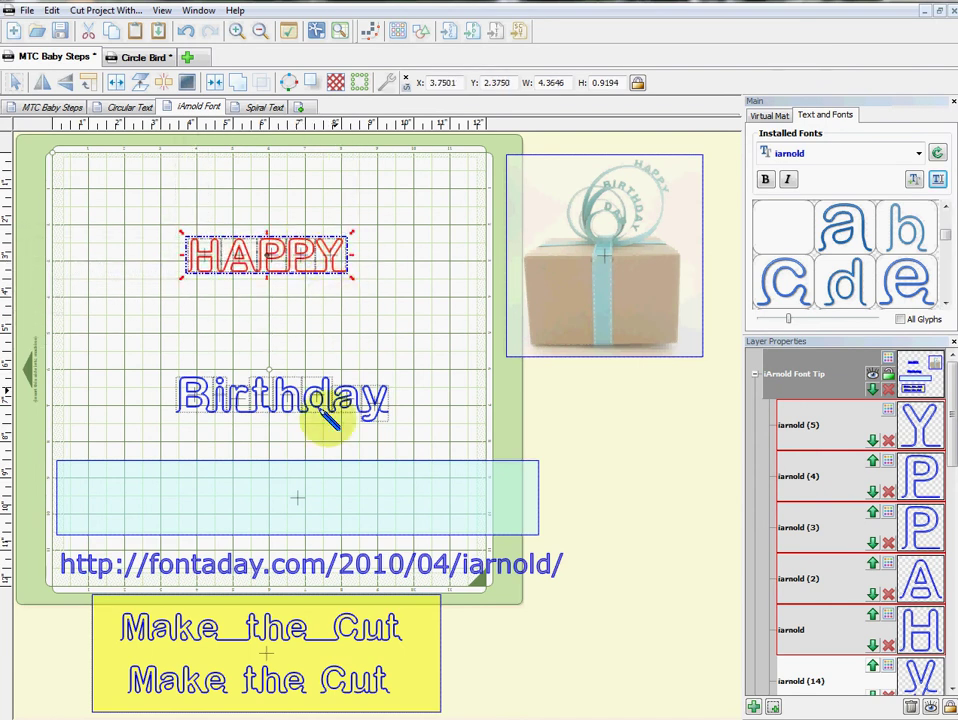
# Copy the turquoise rectangle, paste it in place, and move the copy between the two words at about X -0.33, Y 3.63
pyautogui.click(321, 490)
pyautogui.rightClick(324, 489)
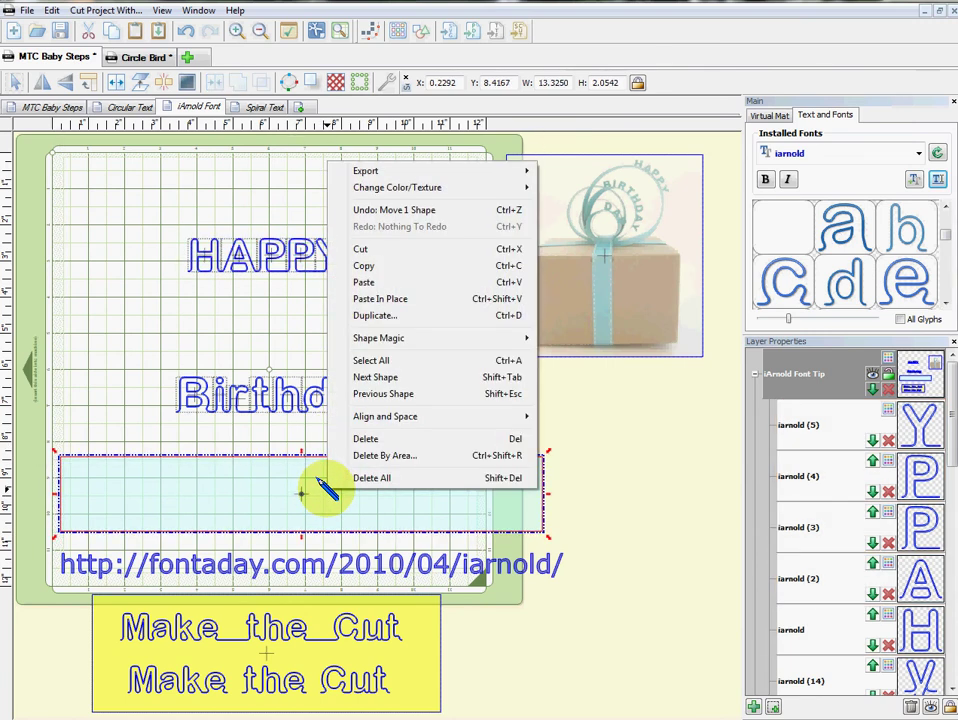
pyautogui.click(368, 280)
pyautogui.rightClick(377, 505)
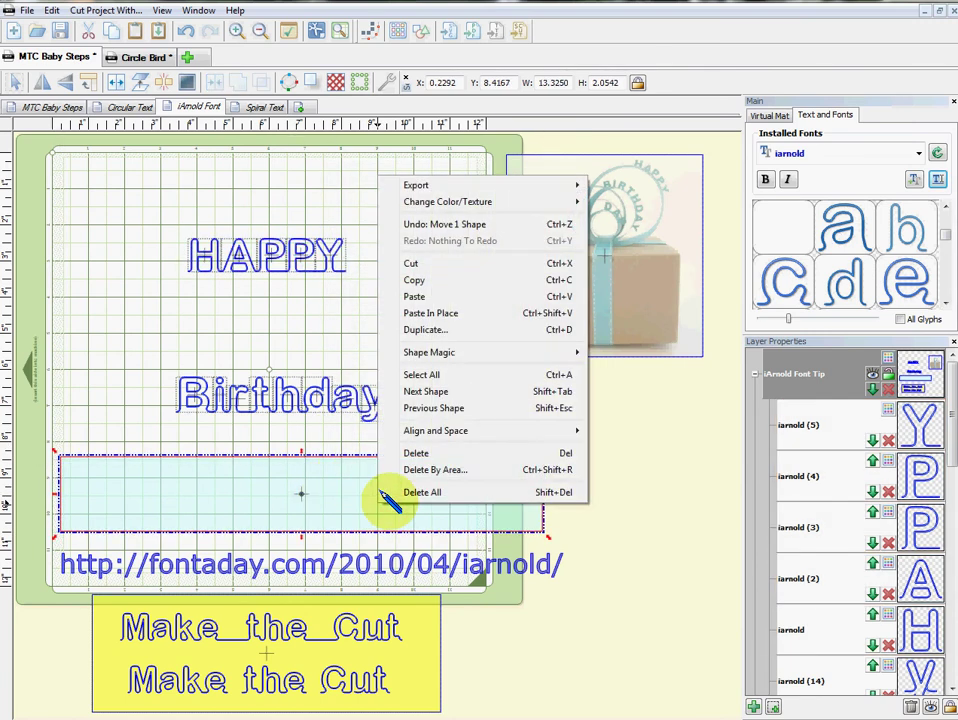
pyautogui.click(444, 313)
pyautogui.moveTo(385, 495); pyautogui.dragTo(372, 323)
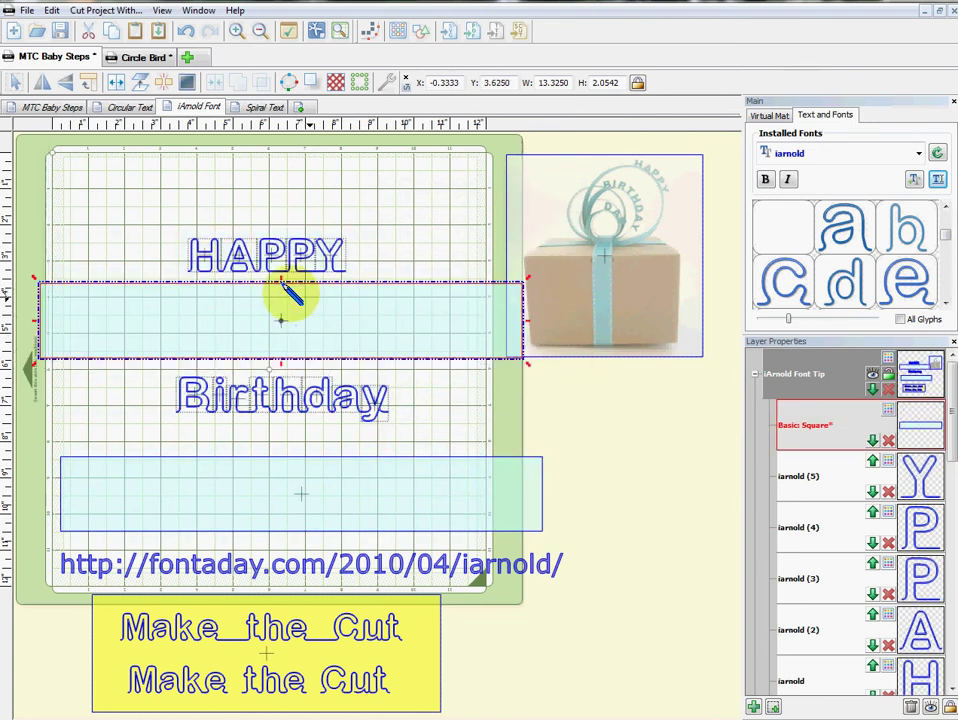
# Shift the upper turquoise rectangle to about X -0.40, Y 4.06, and move the "HAPPY" letters up to about X 3.63, Y 1.40
pyautogui.click(300, 200)
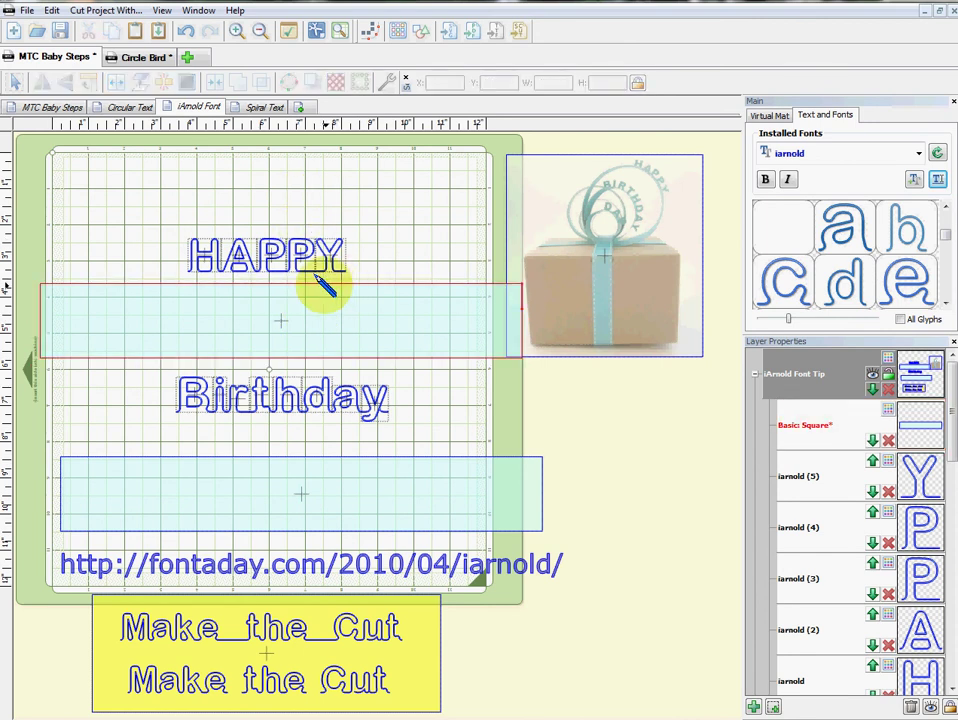
pyautogui.click(320, 325)
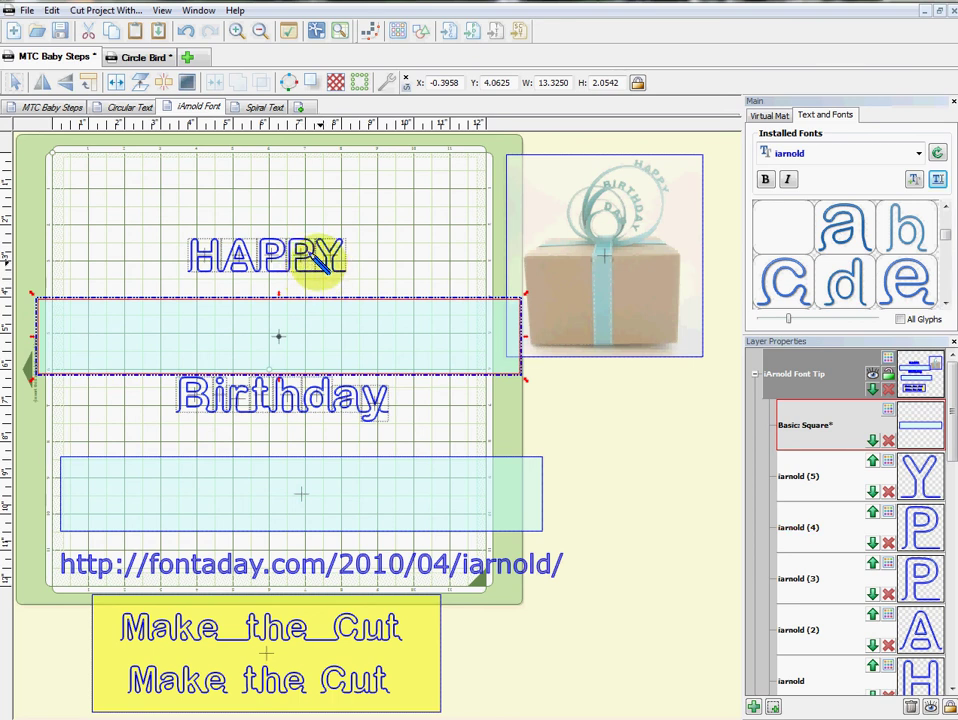
pyautogui.moveTo(174, 221); pyautogui.dragTo(305, 228)
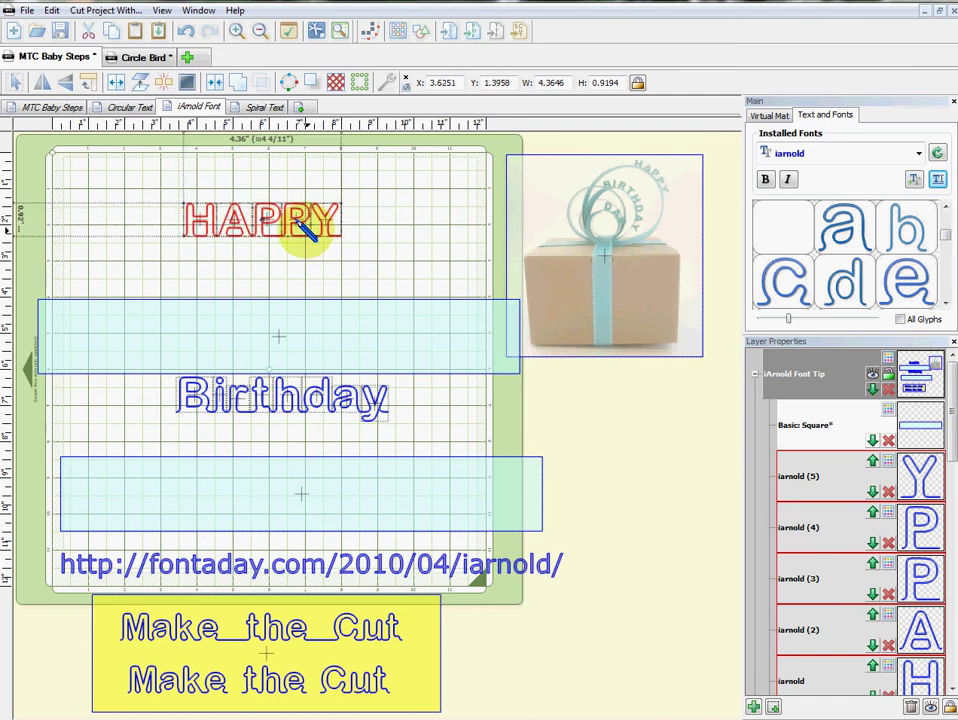
pyautogui.click(299, 250)
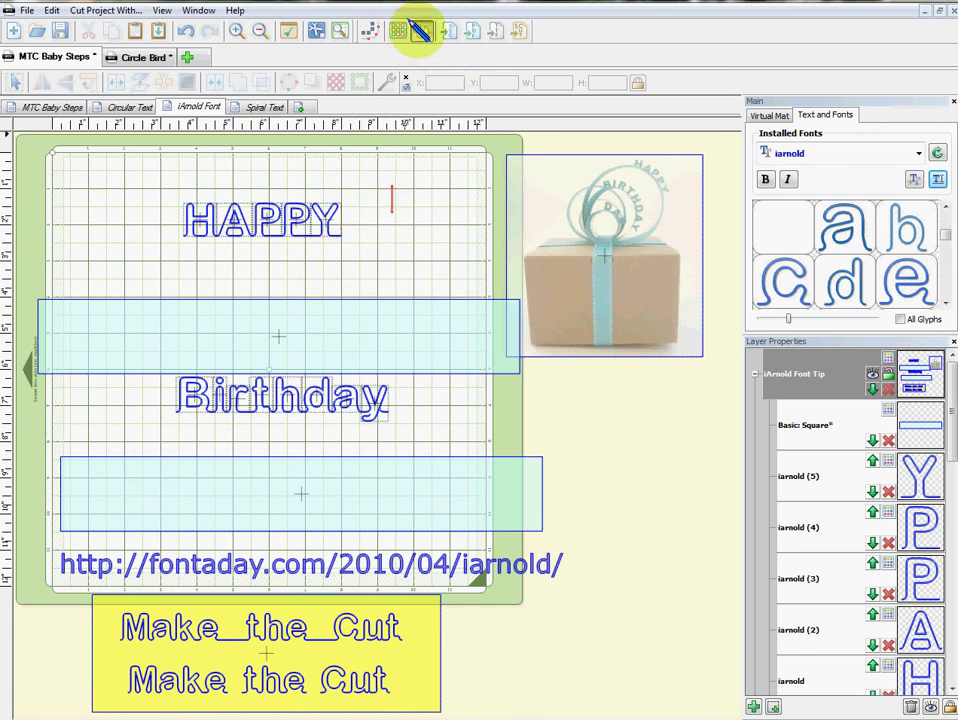
# Add an Oval basic shape, place it over the base of the second P of "HAPPY", and widen it to about 0.52
pyautogui.click(418, 30)
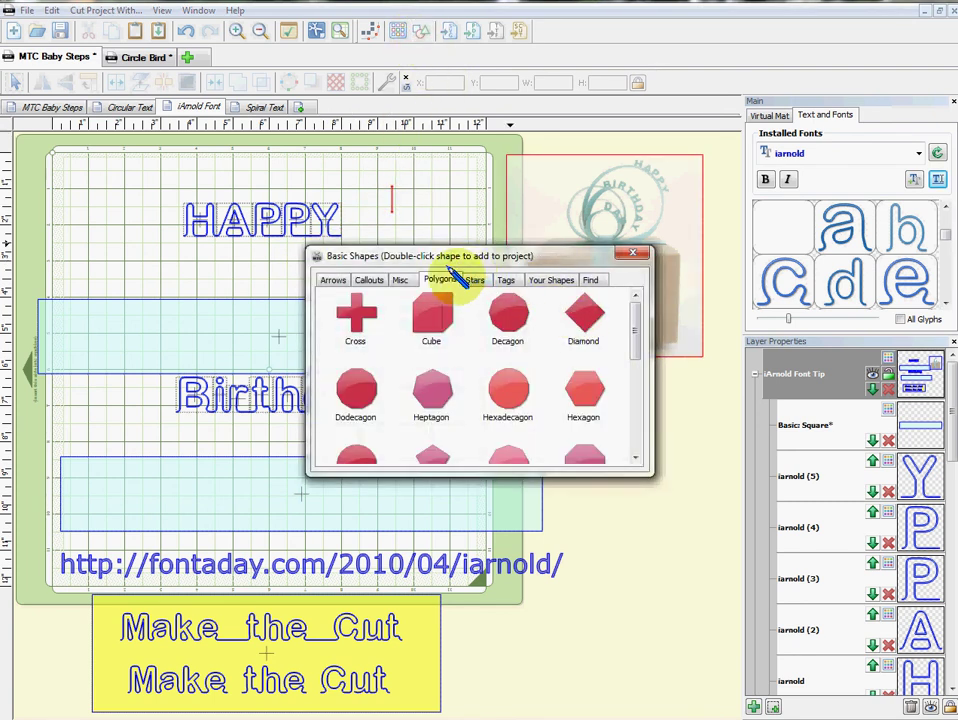
pyautogui.click(399, 279)
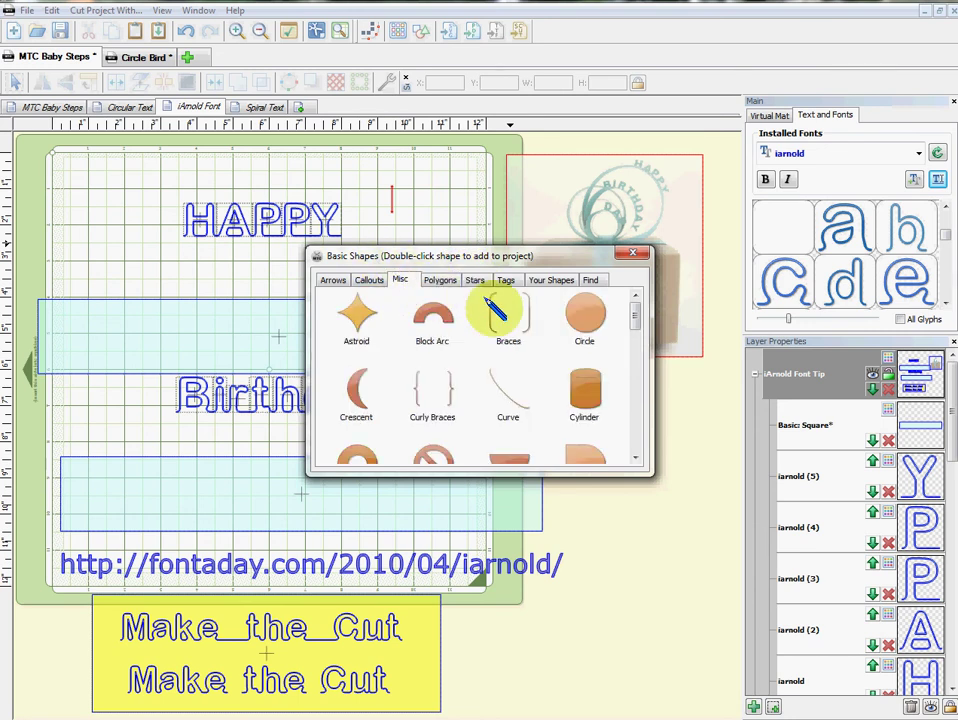
pyautogui.scroll(-8, 635, 316)
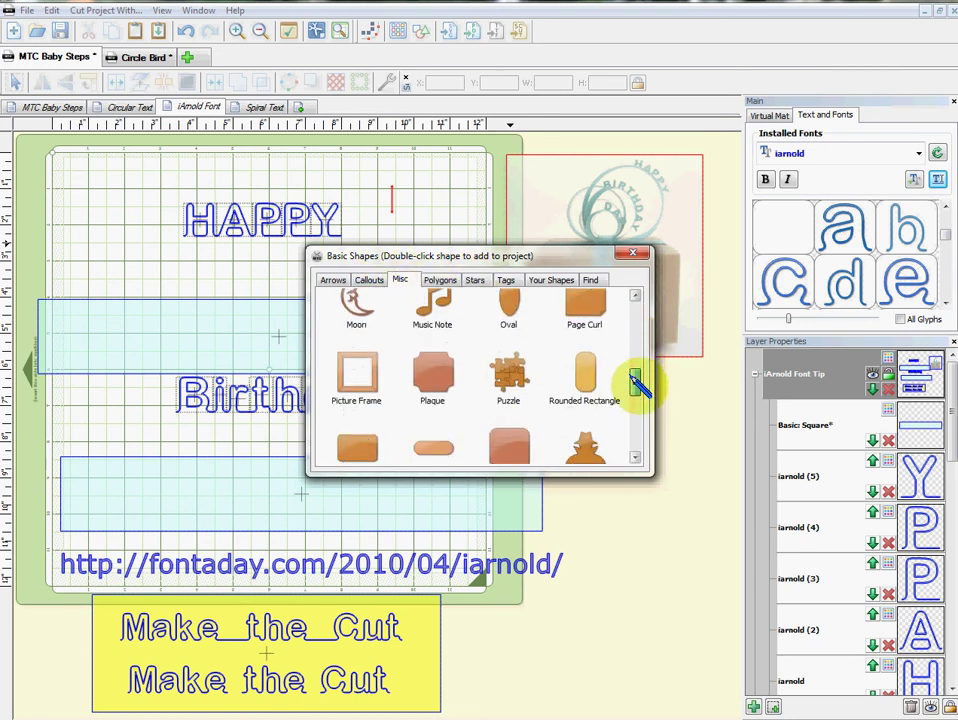
pyautogui.scroll(3, 634, 380)
pyautogui.doubleClick(510, 390)
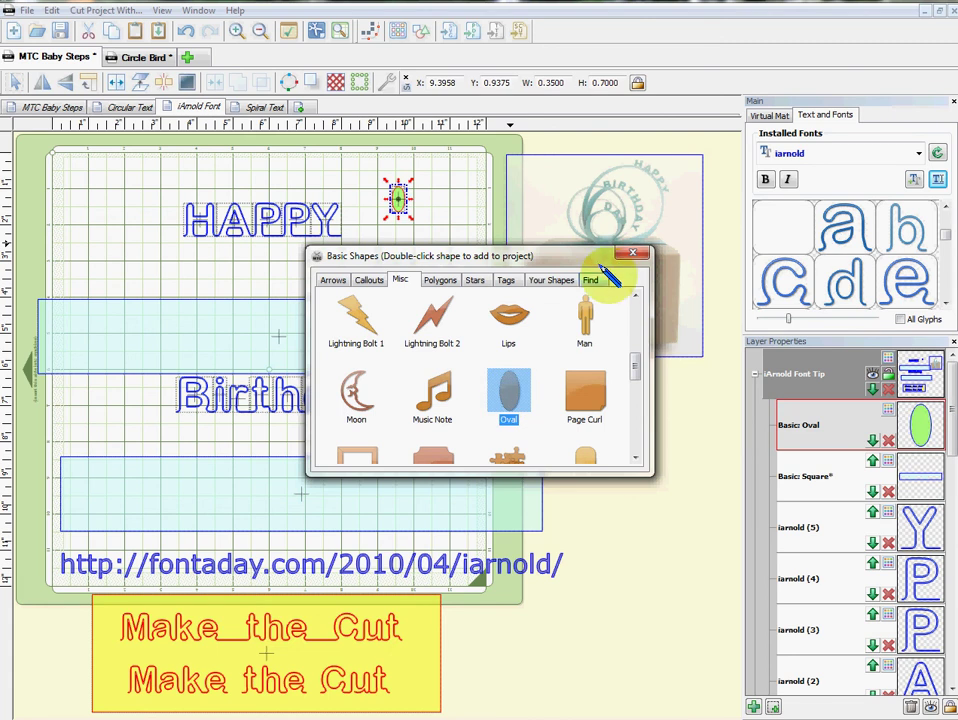
pyautogui.click(632, 252)
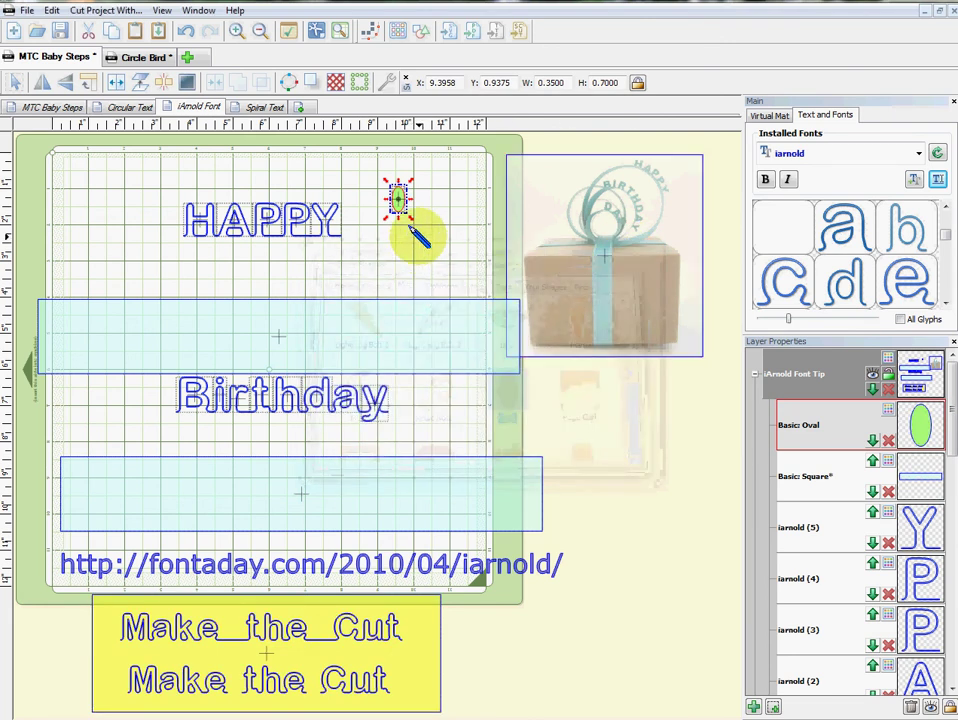
pyautogui.moveTo(398, 203); pyautogui.dragTo(312, 247)
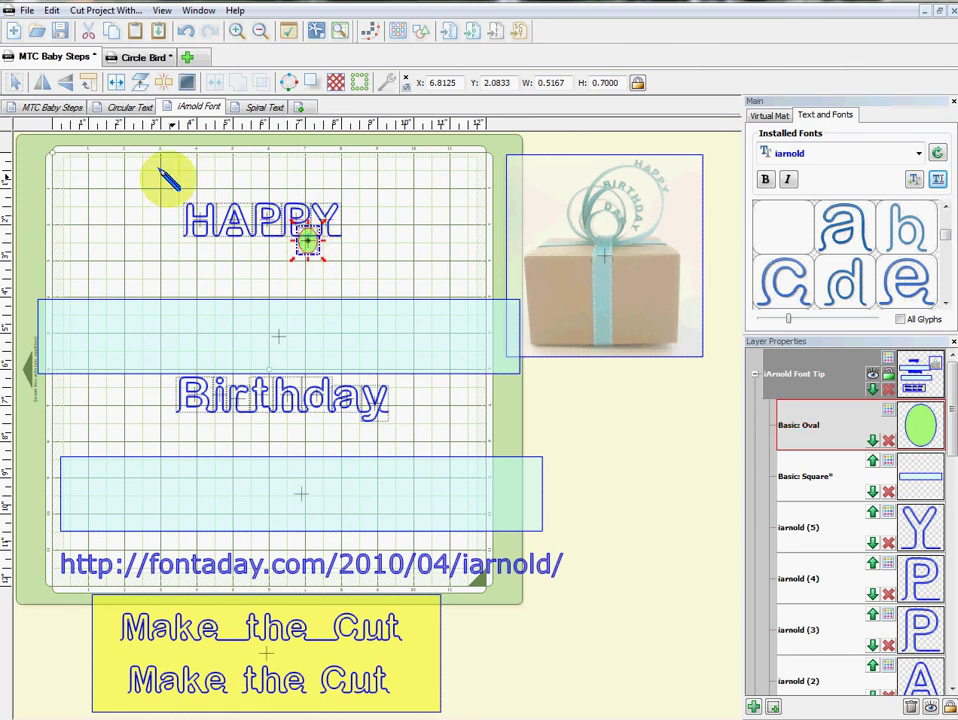
# Join the "HAPPY" letters into one shape, leaving out the green oval
pyautogui.moveTo(172, 181); pyautogui.dragTo(362, 246)
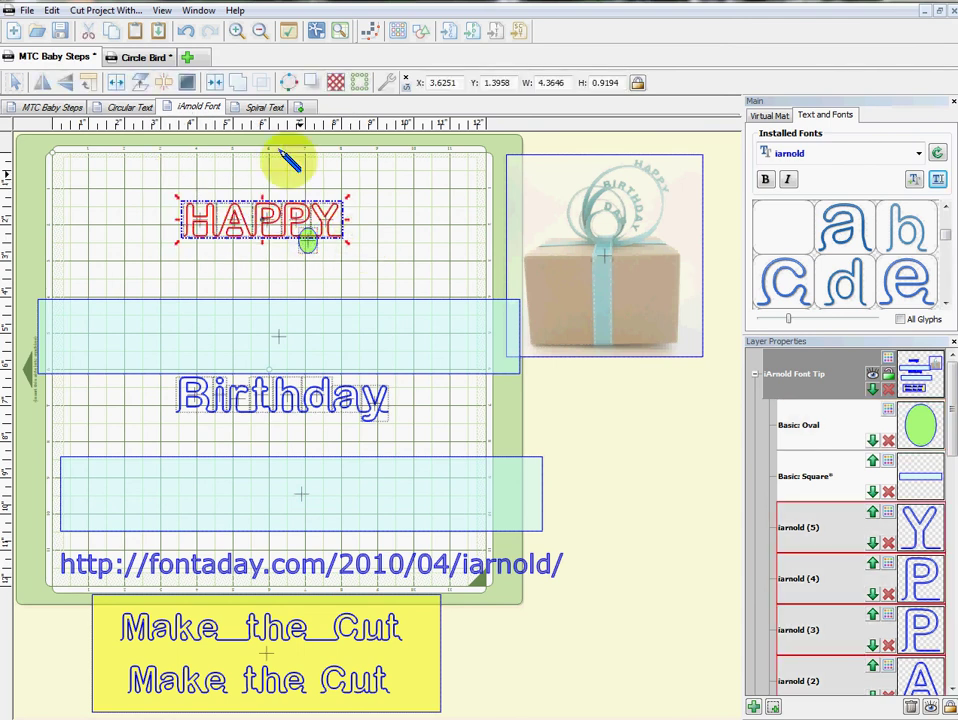
pyautogui.click(213, 82)
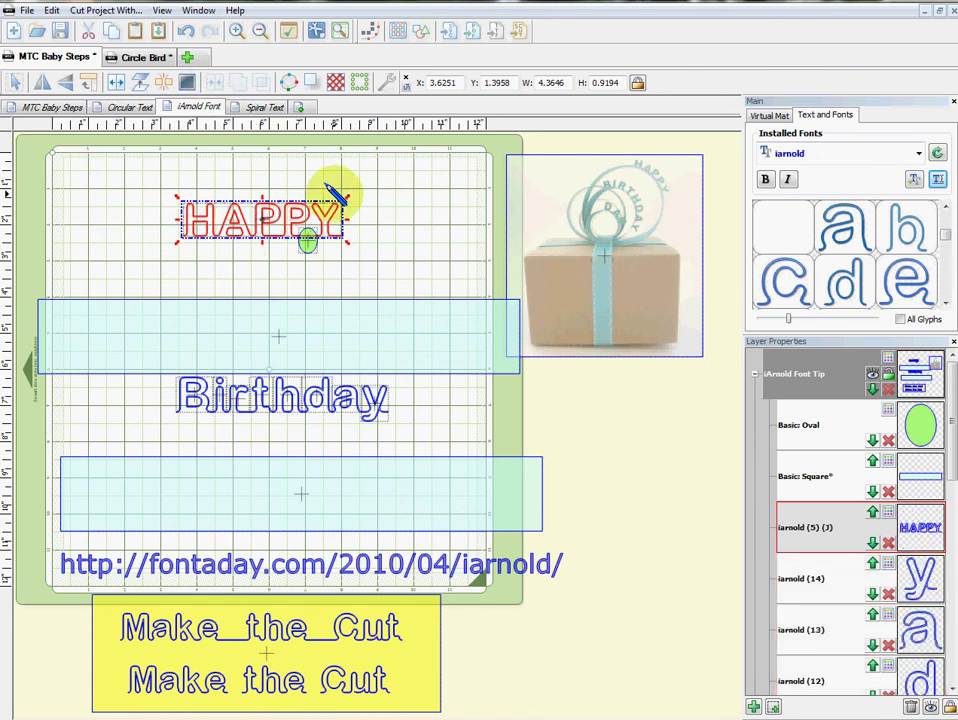
pyautogui.click(364, 246)
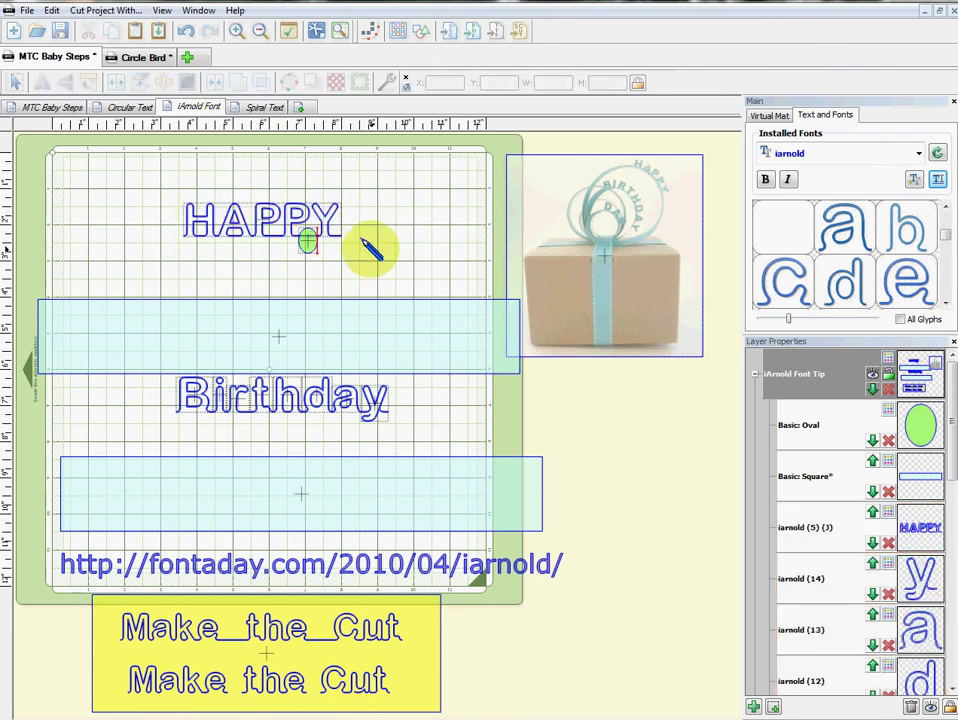
pyautogui.click(290, 230)
pyautogui.click(300, 262)
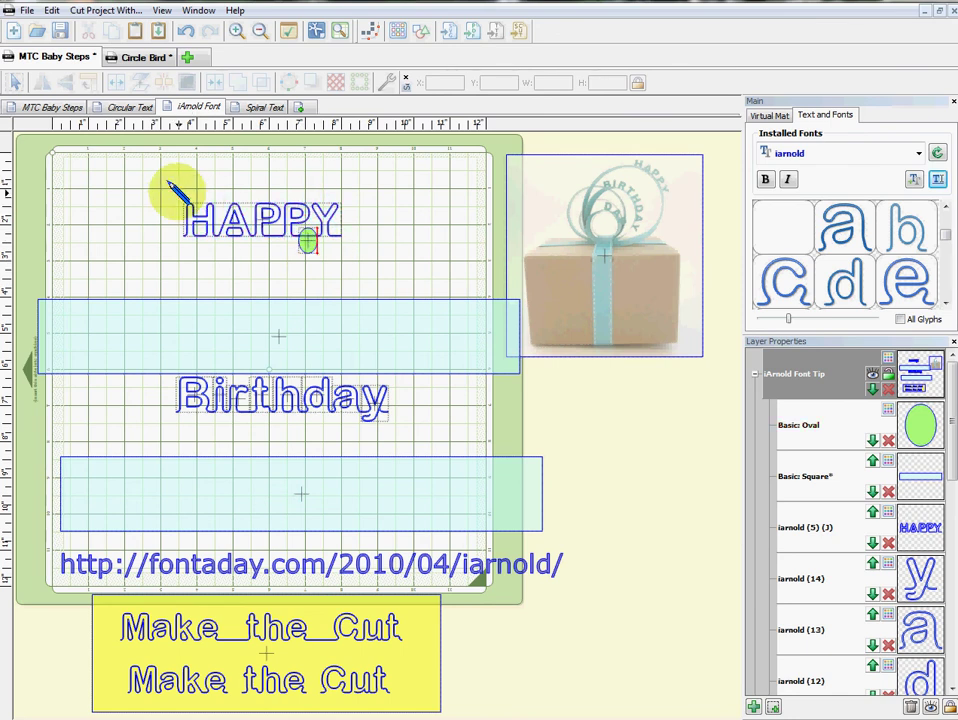
# Cut the oval out of the joined "HAPPY" shape with a Boolean Join using B-A Difference and Auto Simplify
pyautogui.moveTo(167, 172); pyautogui.dragTo(364, 266)
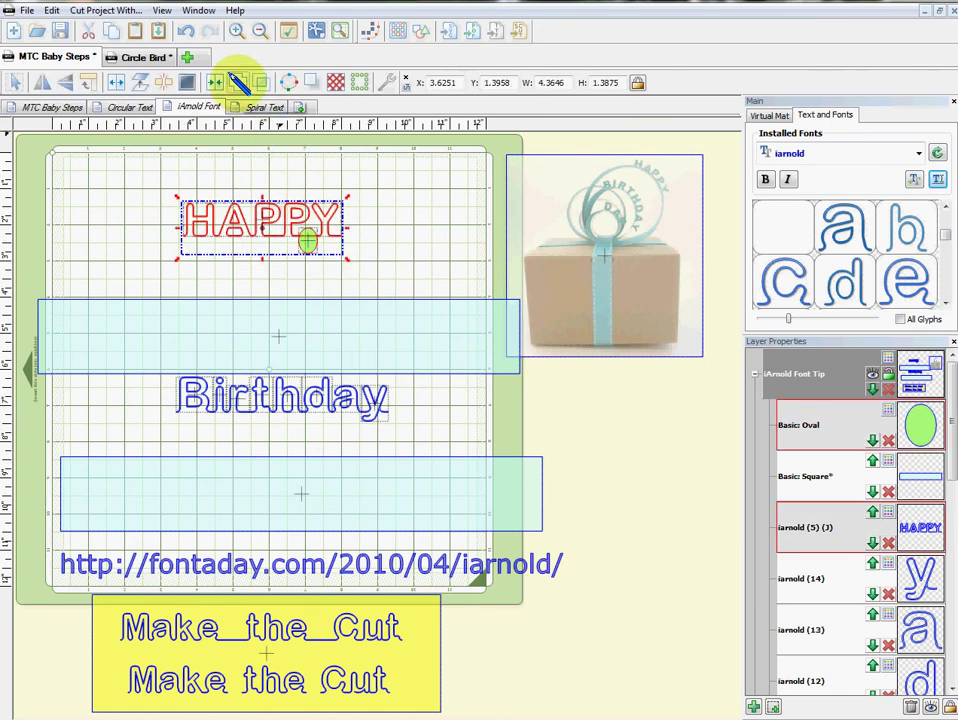
pyautogui.click(259, 82)
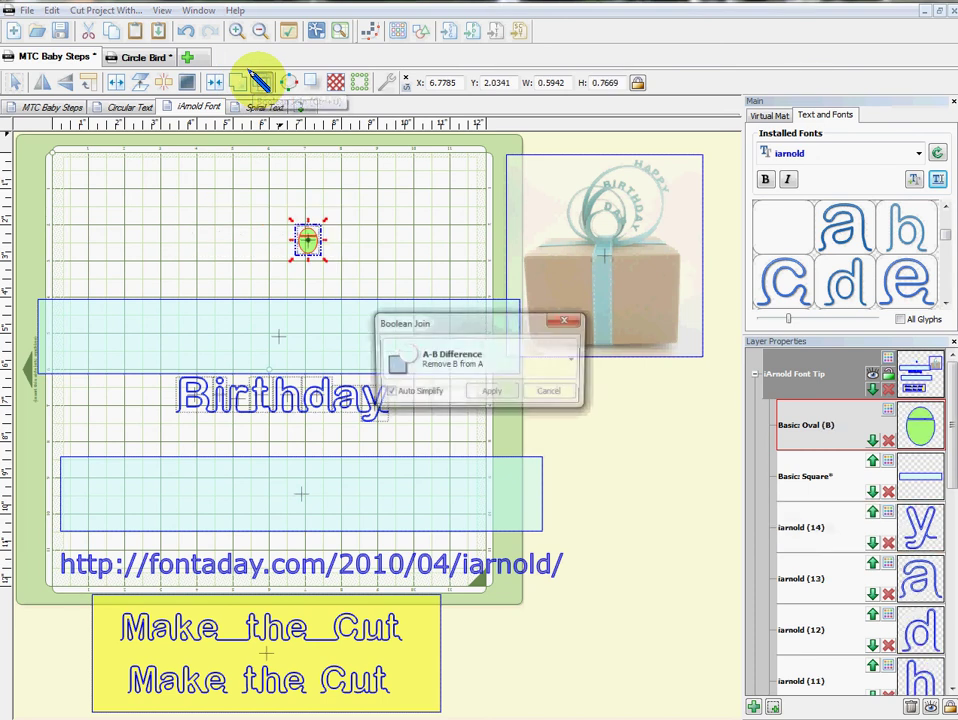
pyautogui.click(473, 352)
pyautogui.click(440, 436)
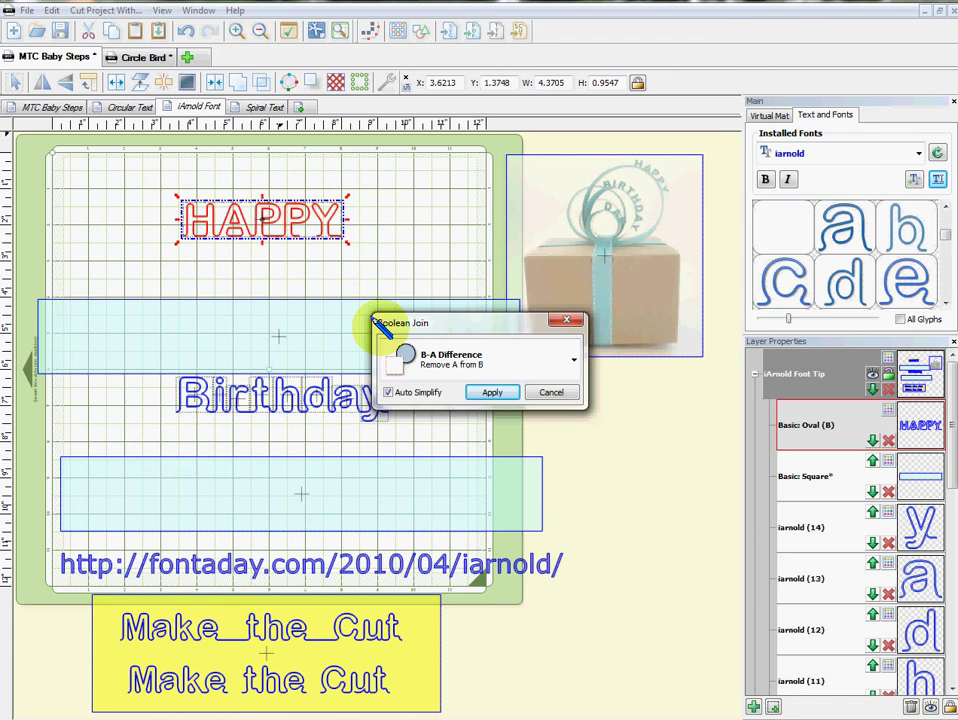
pyautogui.click(497, 392)
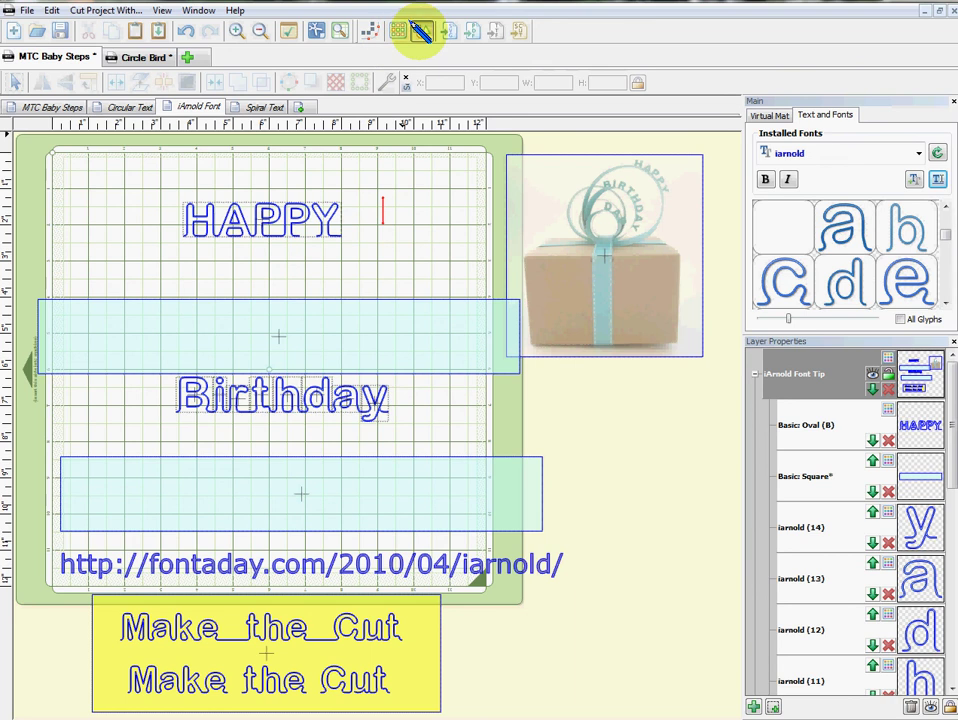
# Add an Oval basic shape and place it over the base of the first P of "HAPPY", at about X 5.98, Y 2.17
pyautogui.click(420, 30)
pyautogui.moveTo(633, 305); pyautogui.dragTo(637, 350)
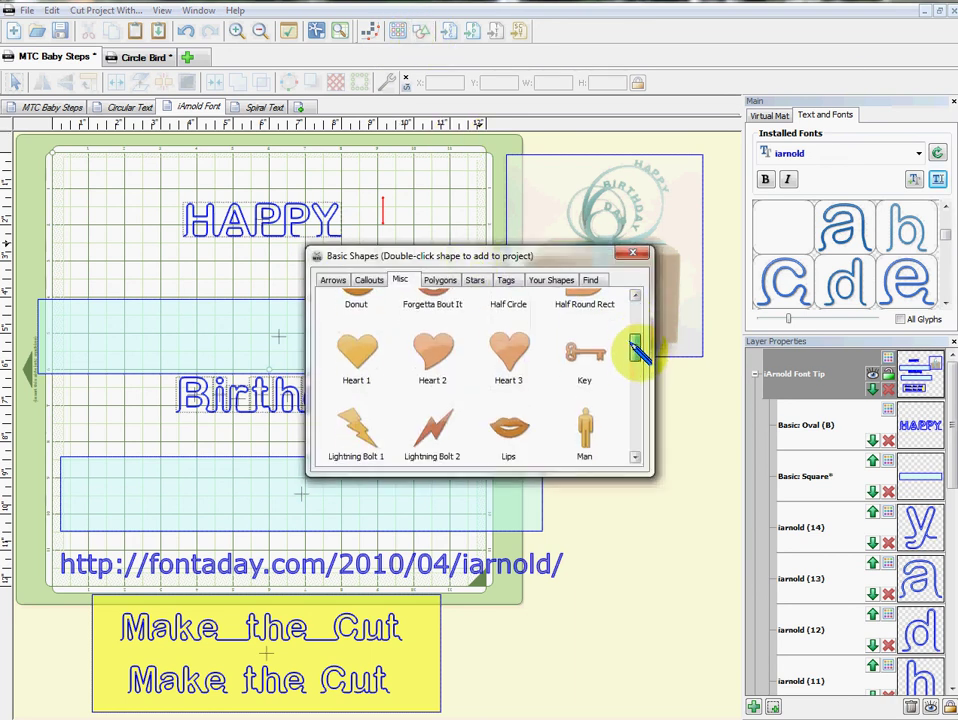
pyautogui.scroll(-3, 636, 340)
pyautogui.scroll(1, 633, 378)
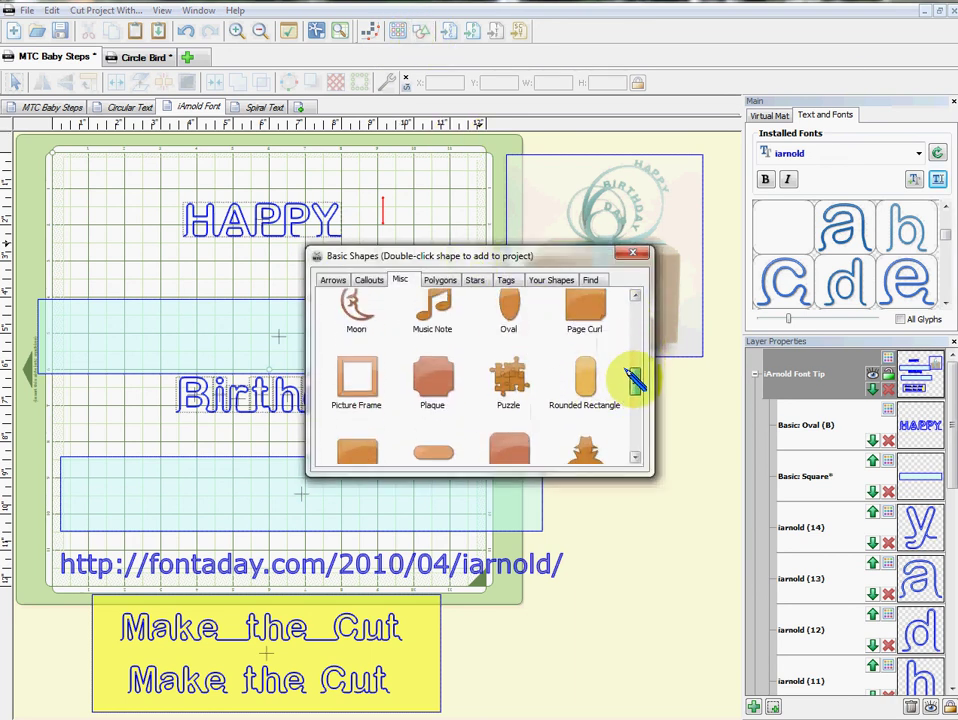
pyautogui.doubleClick(510, 310)
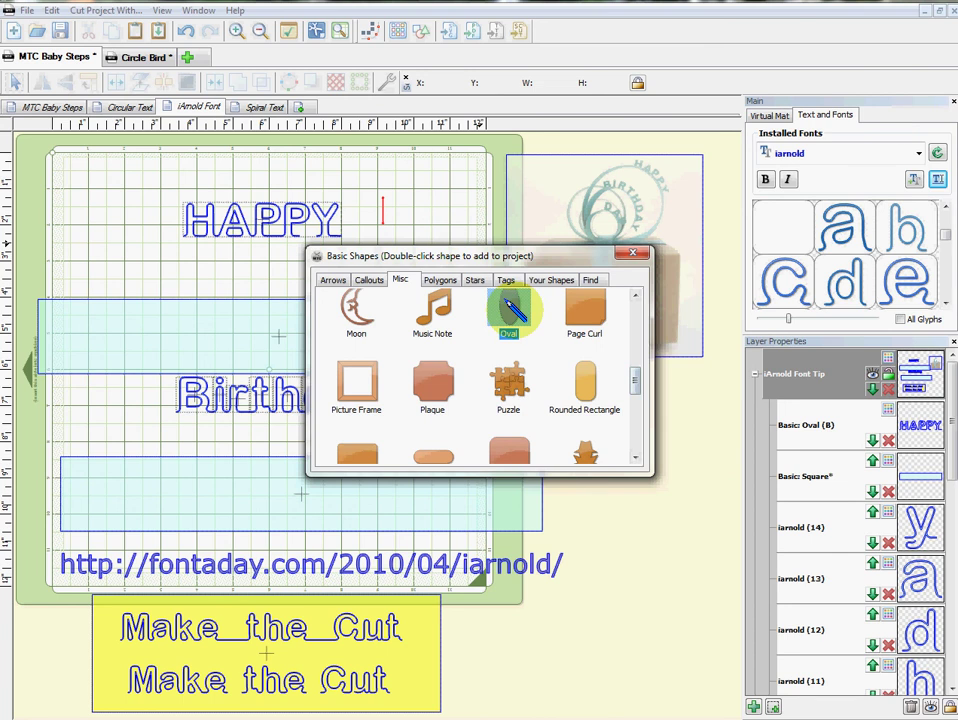
pyautogui.click(630, 253)
pyautogui.moveTo(390, 214); pyautogui.dragTo(279, 249)
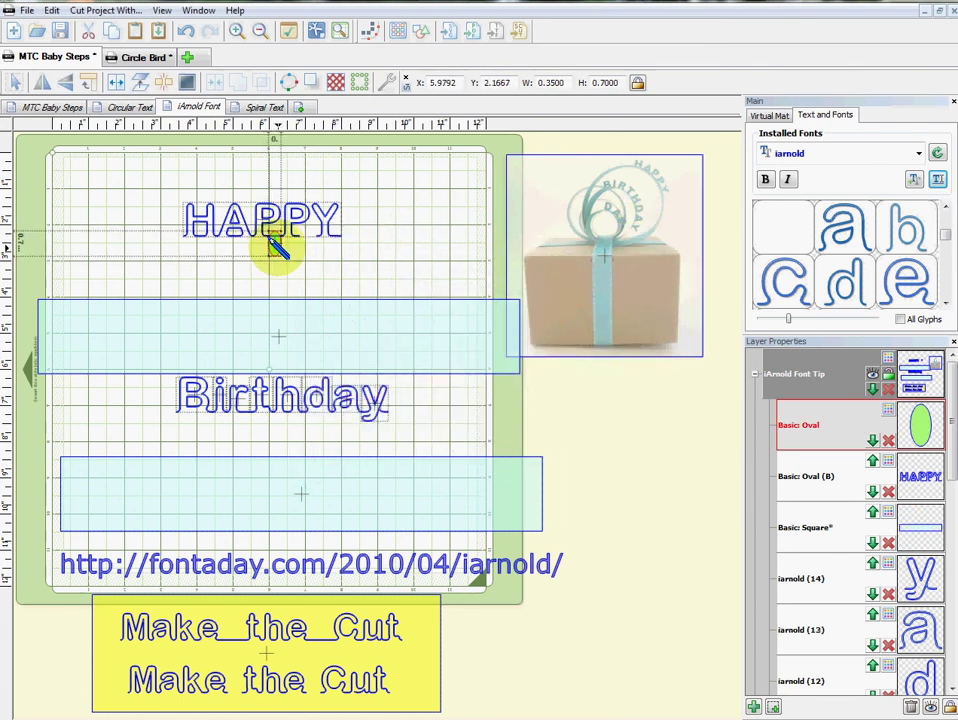
# Cut the new oval out of the "HAPPY" shape with a Boolean Join set to B-A Difference
pyautogui.moveTo(167, 175); pyautogui.dragTo(366, 252)
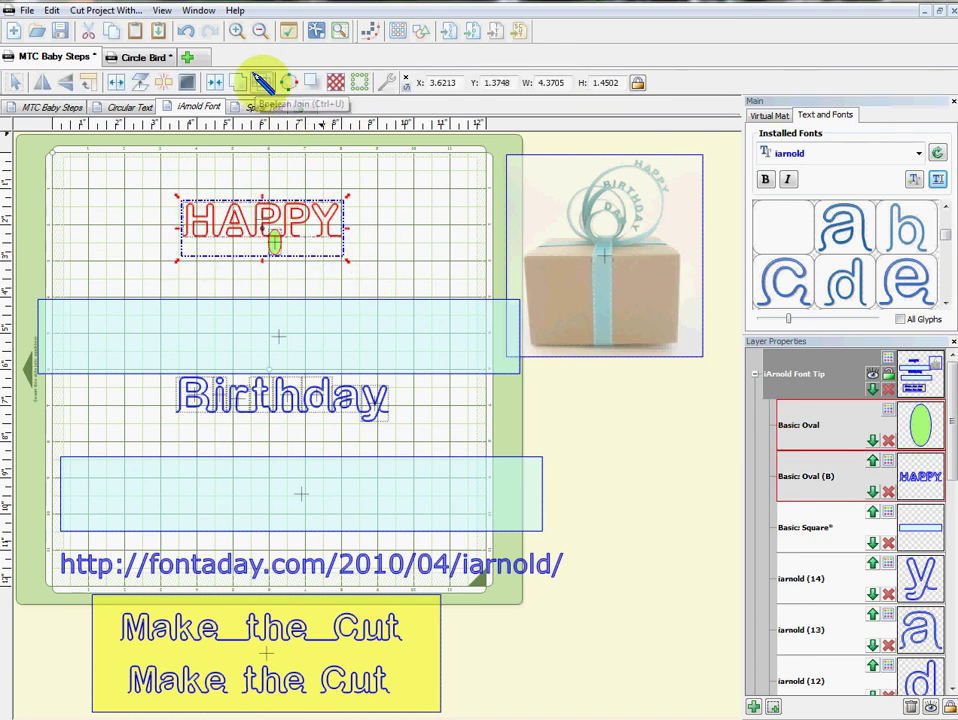
pyautogui.click(263, 82)
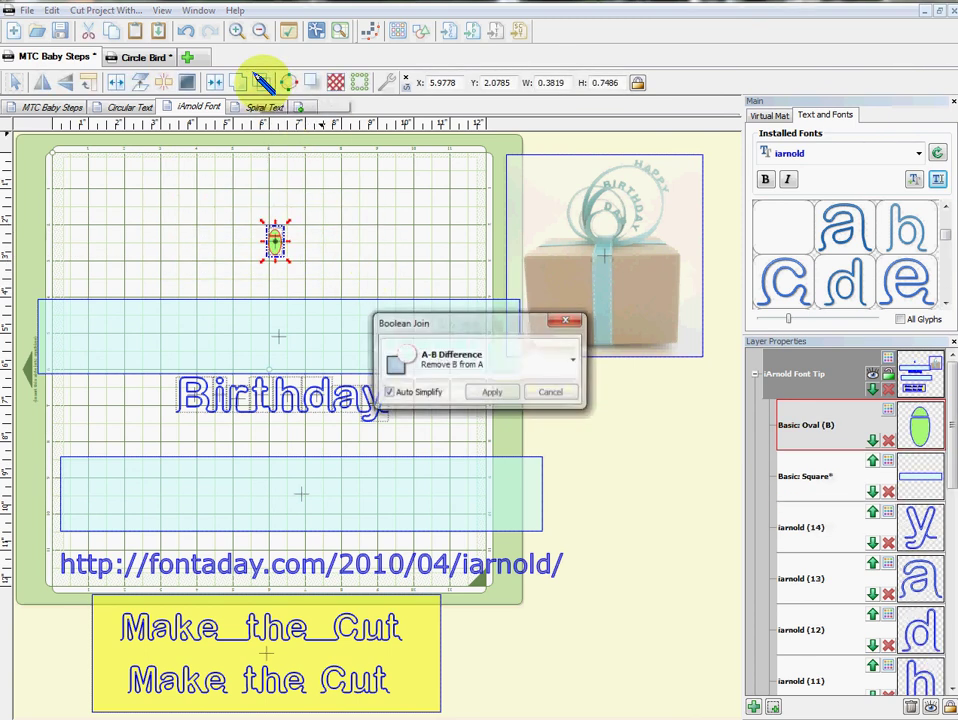
pyautogui.click(475, 355)
pyautogui.click(470, 437)
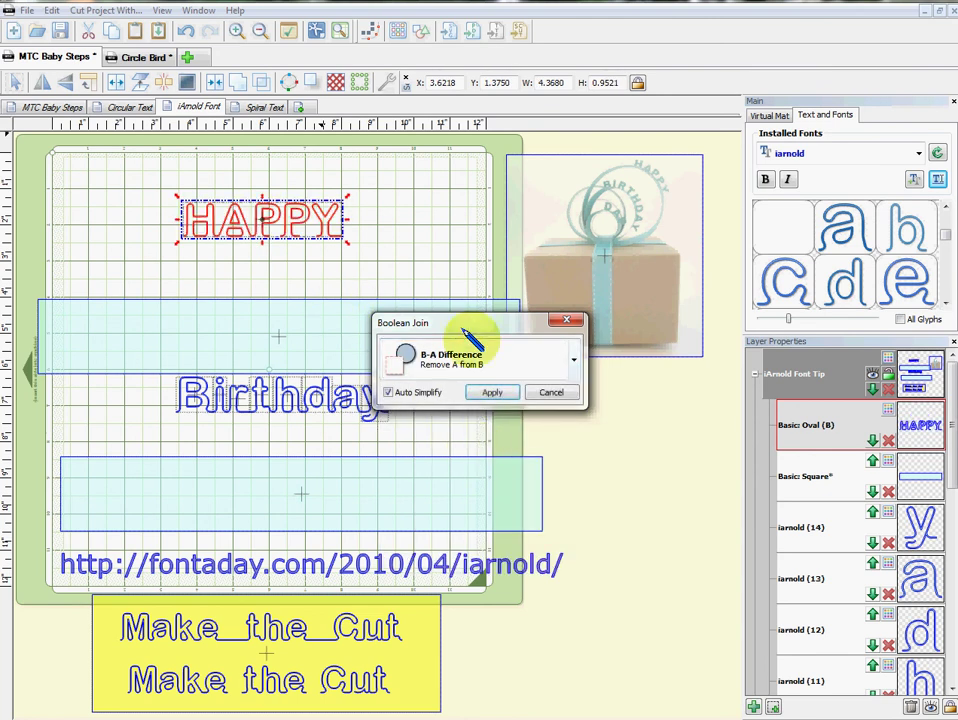
pyautogui.click(494, 393)
pyautogui.click(352, 278)
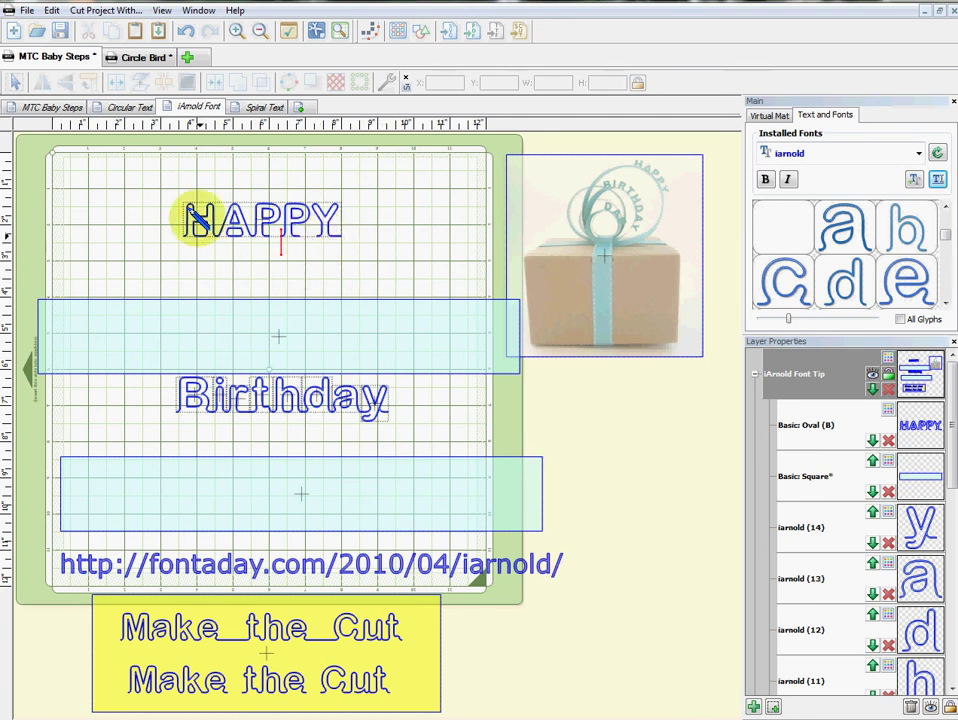
# Move "HAPPY" onto the upper turquoise rectangle and align the two shapes' centers both vertically and horizontally
pyautogui.moveTo(166, 180); pyautogui.dragTo(363, 224)
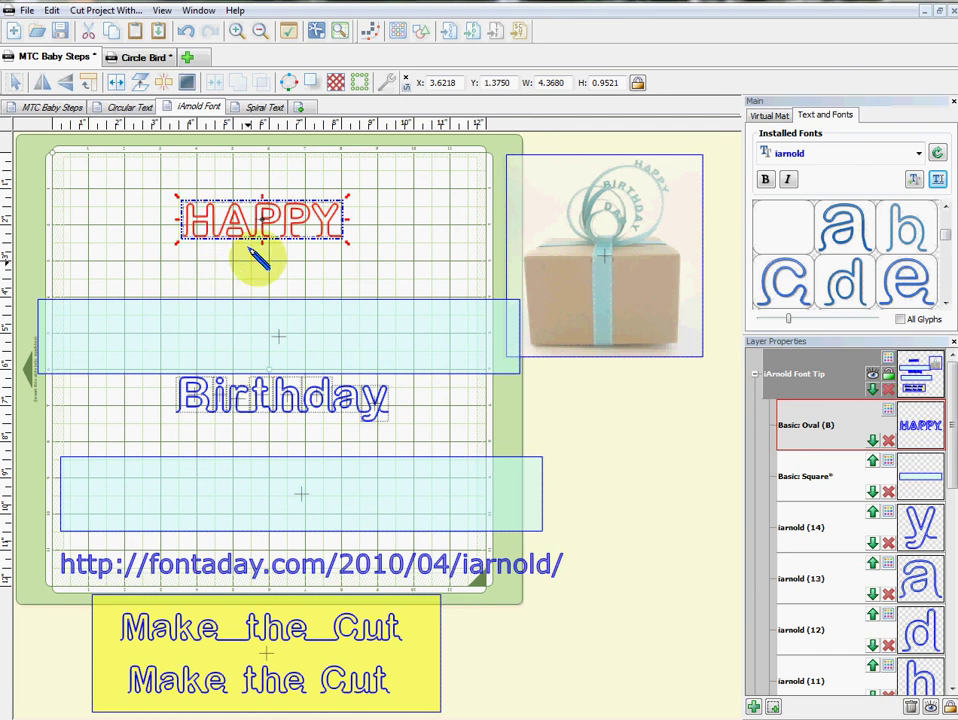
pyautogui.moveTo(274, 222); pyautogui.dragTo(254, 330)
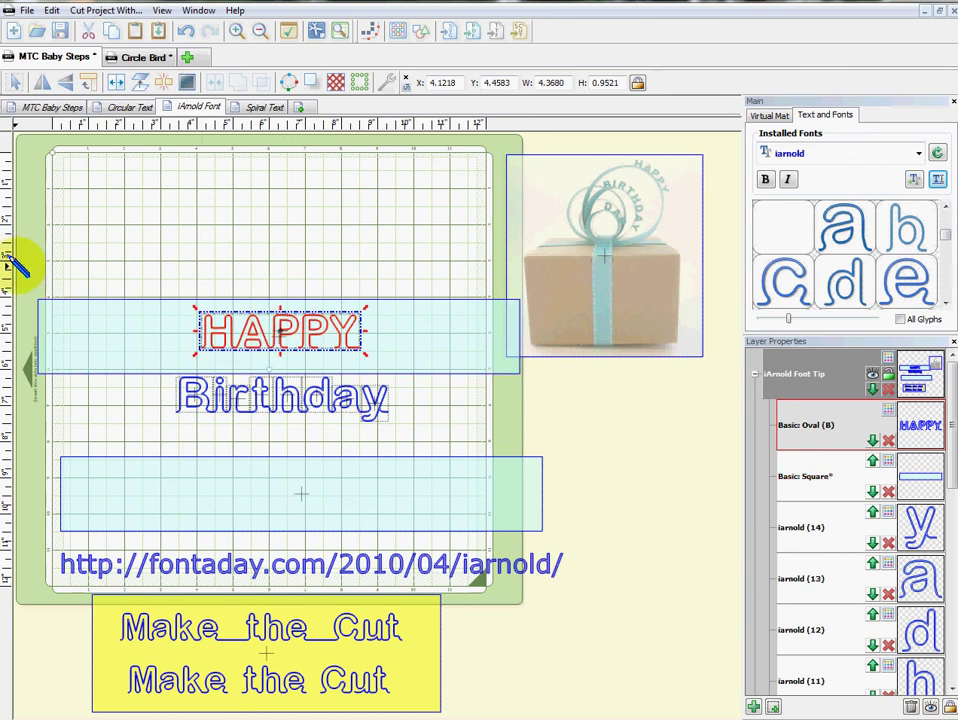
pyautogui.click(28, 322)
pyautogui.moveTo(28, 268); pyautogui.dragTo(540, 370)
pyautogui.rightClick(458, 336)
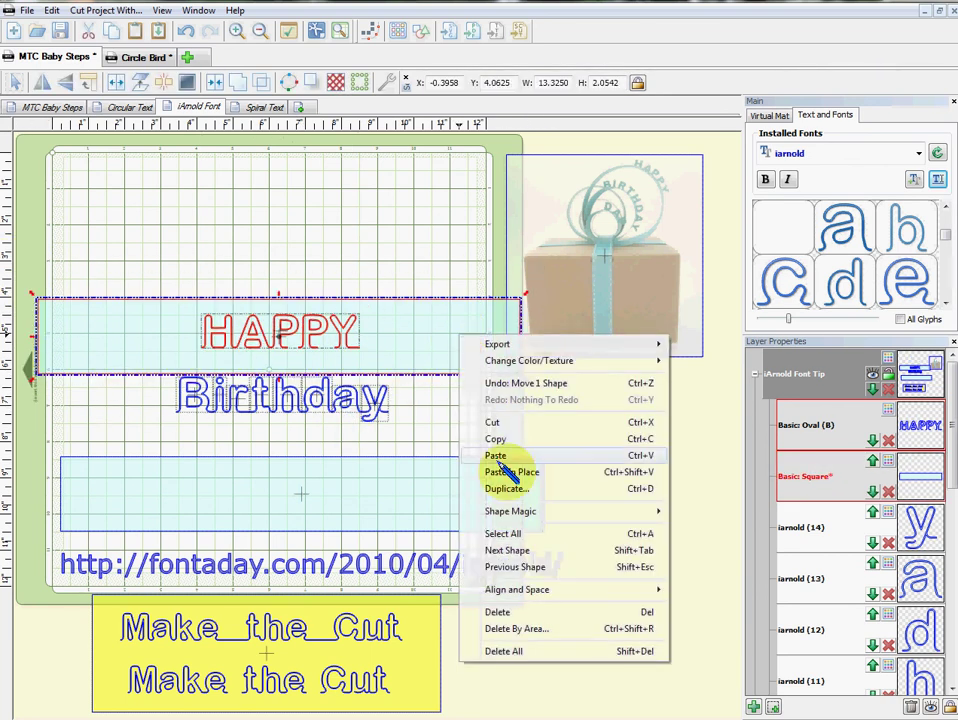
pyautogui.moveTo(597, 589)
pyautogui.moveTo(748, 592)
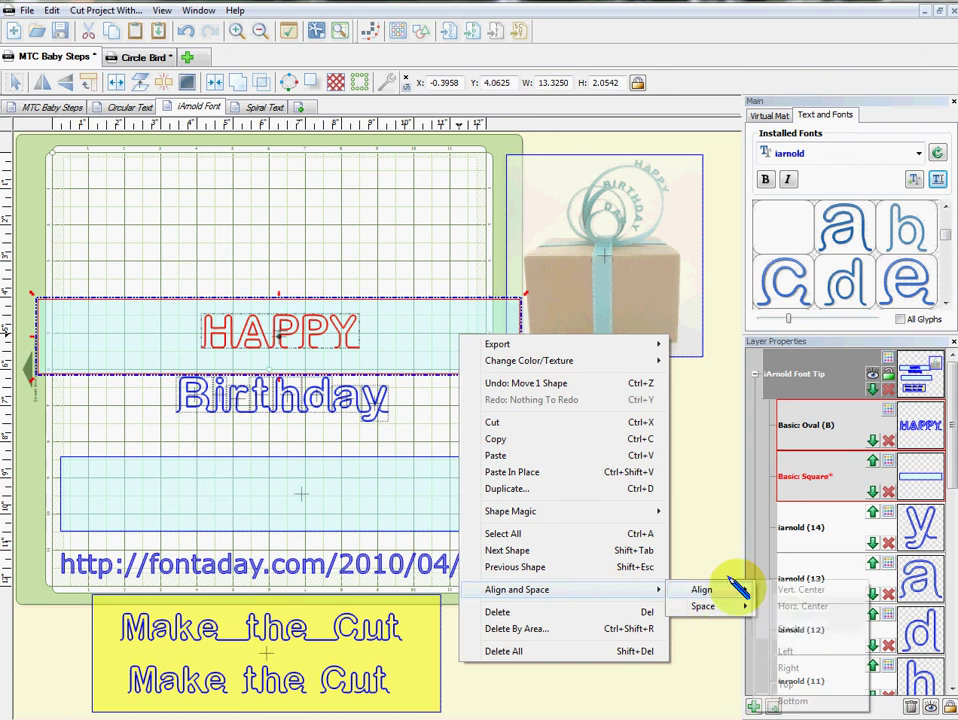
pyautogui.click(788, 628)
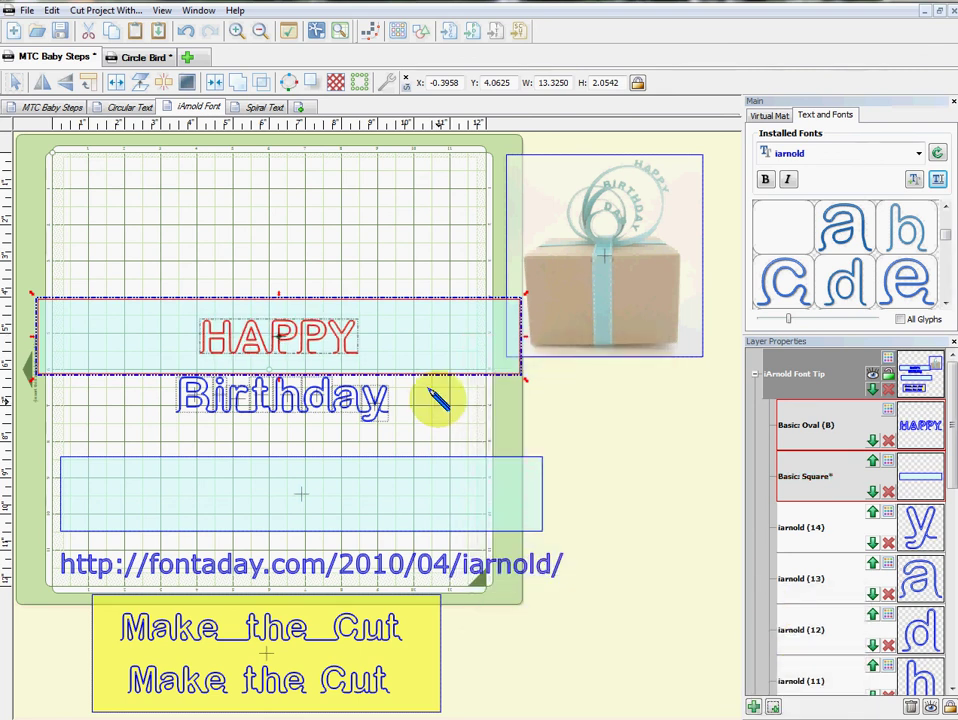
# Move "HAPPY" and its rectangle up to about X -0.81, Y 0.88, and join them into one shape
pyautogui.moveTo(434, 400); pyautogui.dragTo(381, 220)
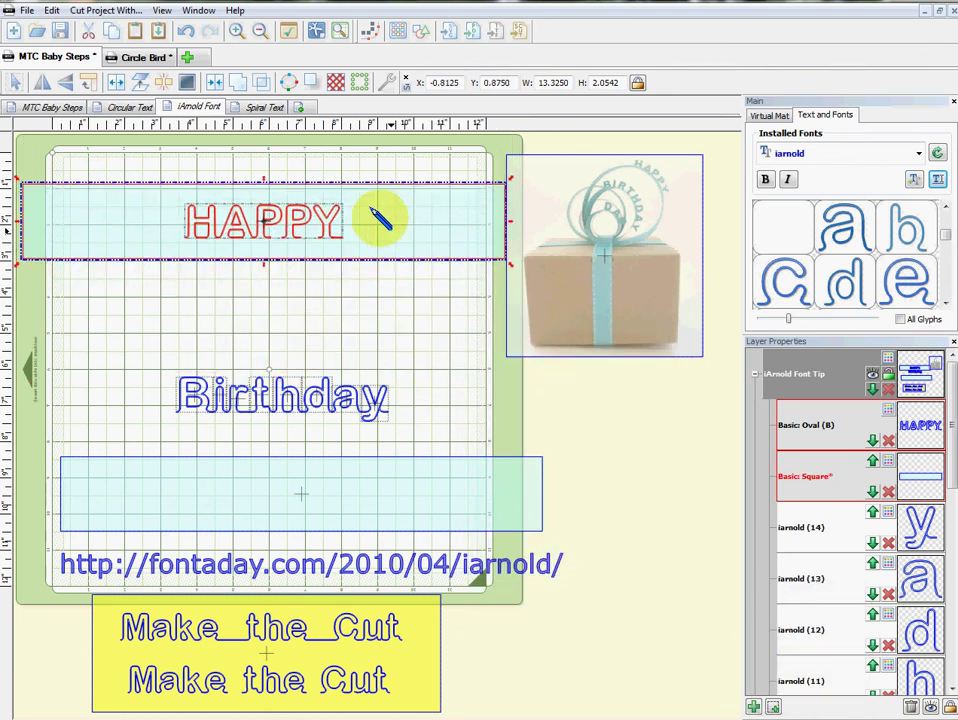
pyautogui.click(214, 80)
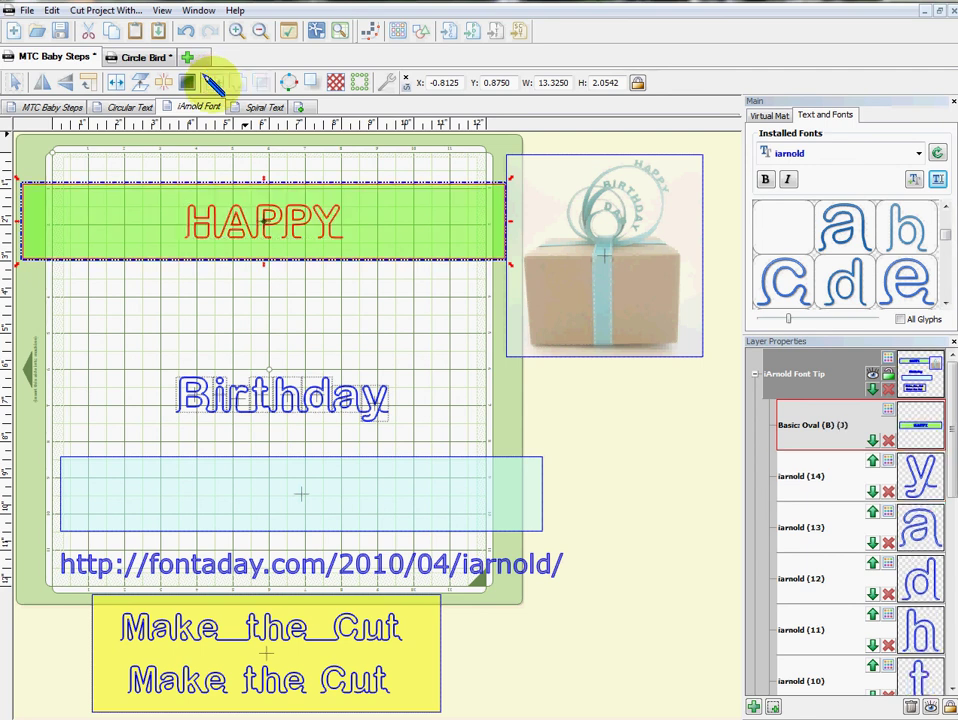
pyautogui.click(272, 289)
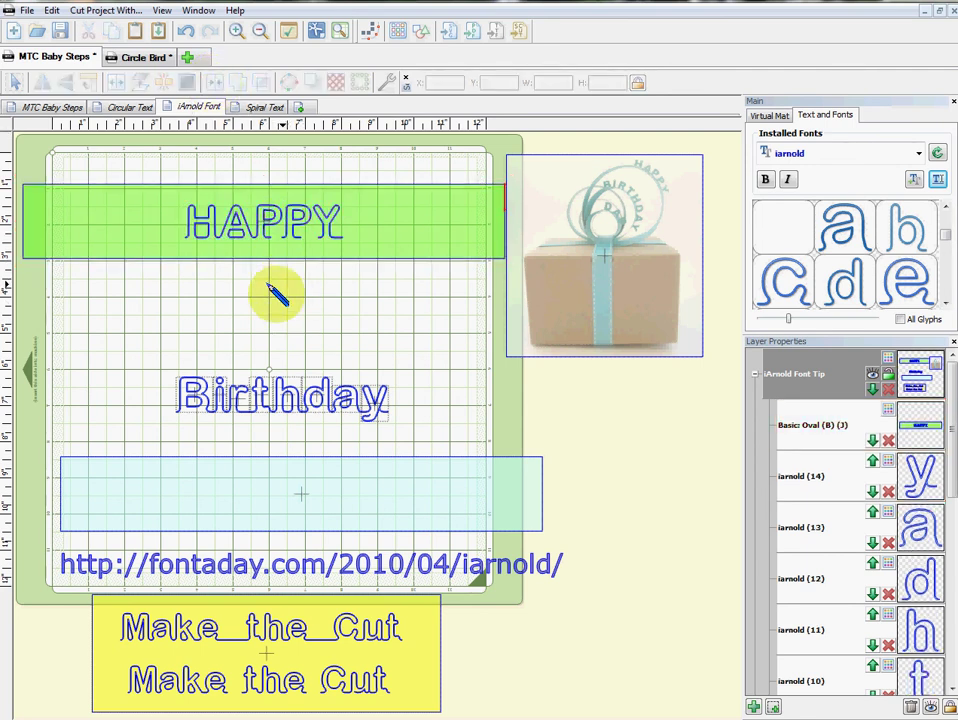
# Join the "Birthday" letters into one shape and move it onto the lower turquoise rectangle, at about X 3.63, Y 8.79
pyautogui.moveTo(151, 341); pyautogui.dragTo(406, 378)
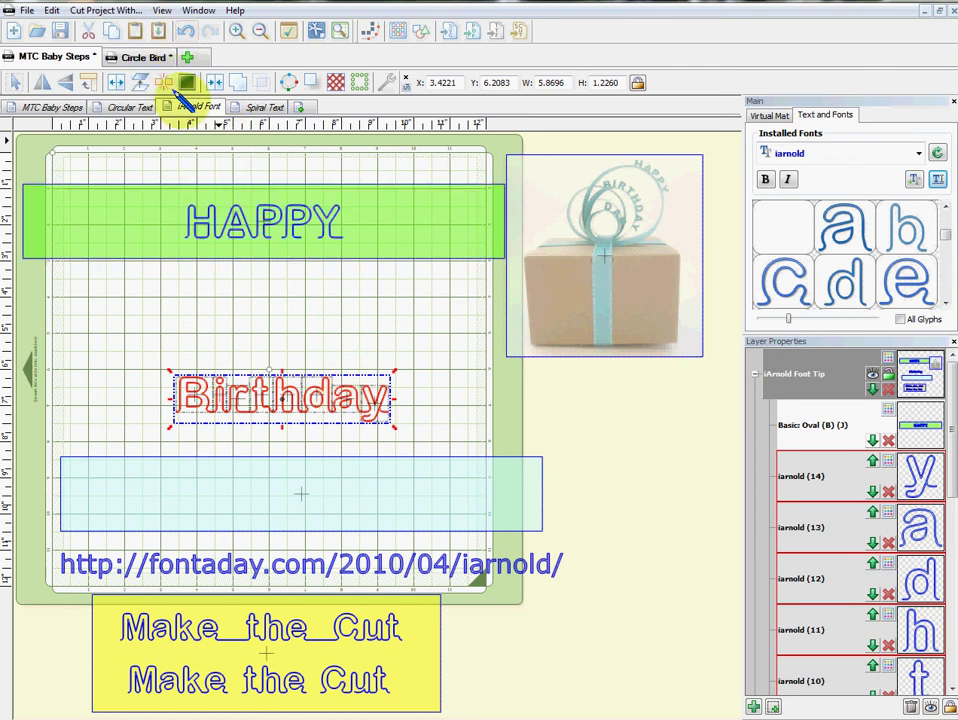
pyautogui.click(215, 80)
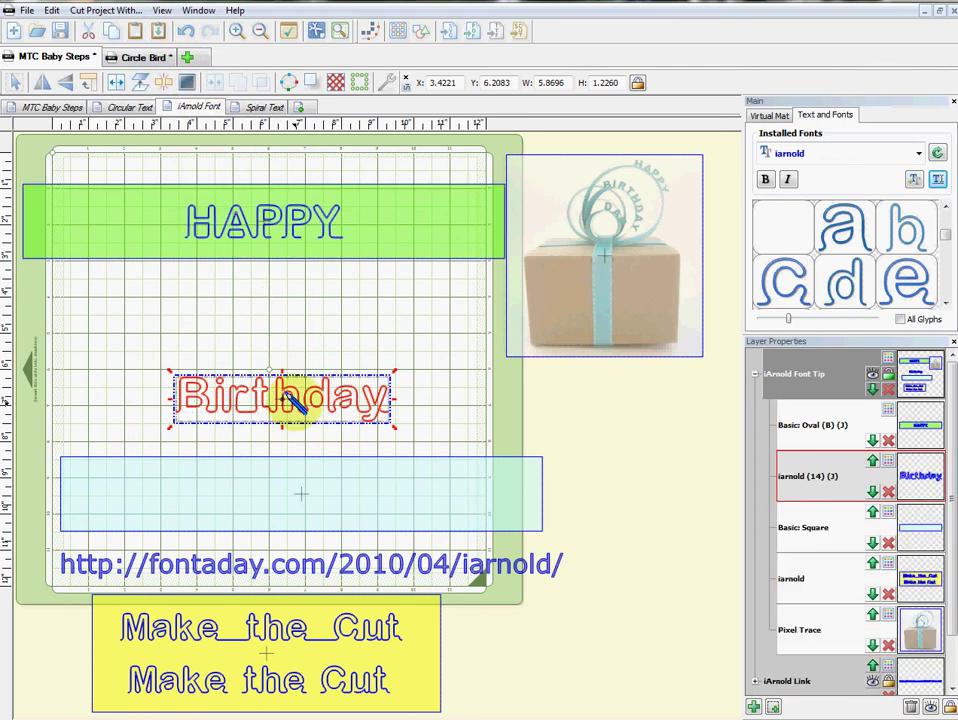
pyautogui.moveTo(286, 398); pyautogui.dragTo(298, 487)
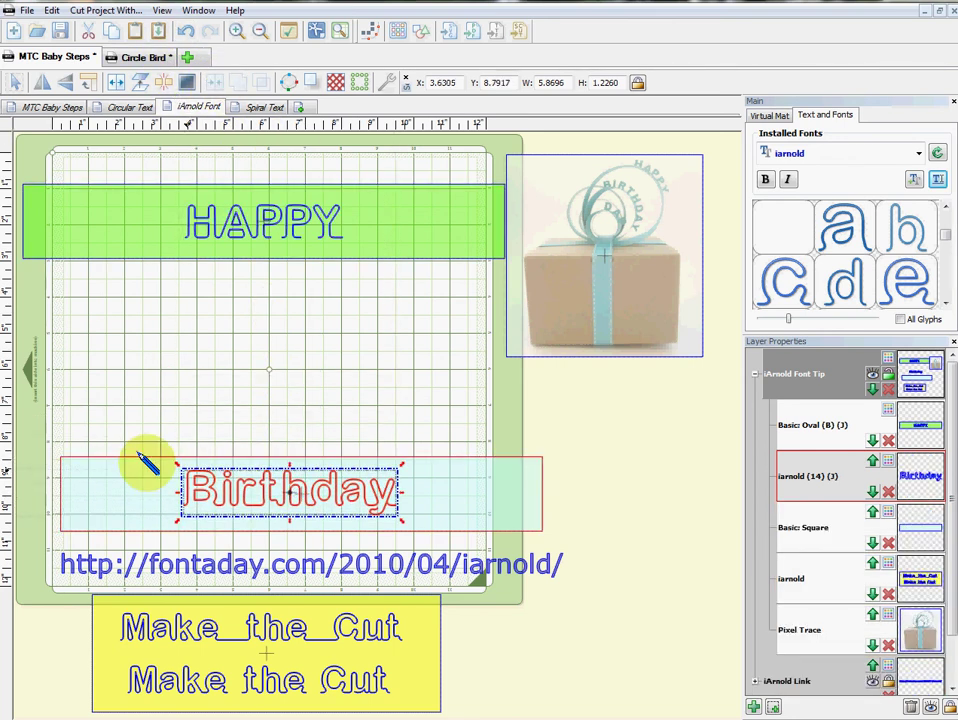
# Align the centers of "Birthday" and the turquoise rectangle behind it both vertically and horizontally
pyautogui.moveTo(40, 417); pyautogui.dragTo(575, 541)
pyautogui.rightClick(500, 500)
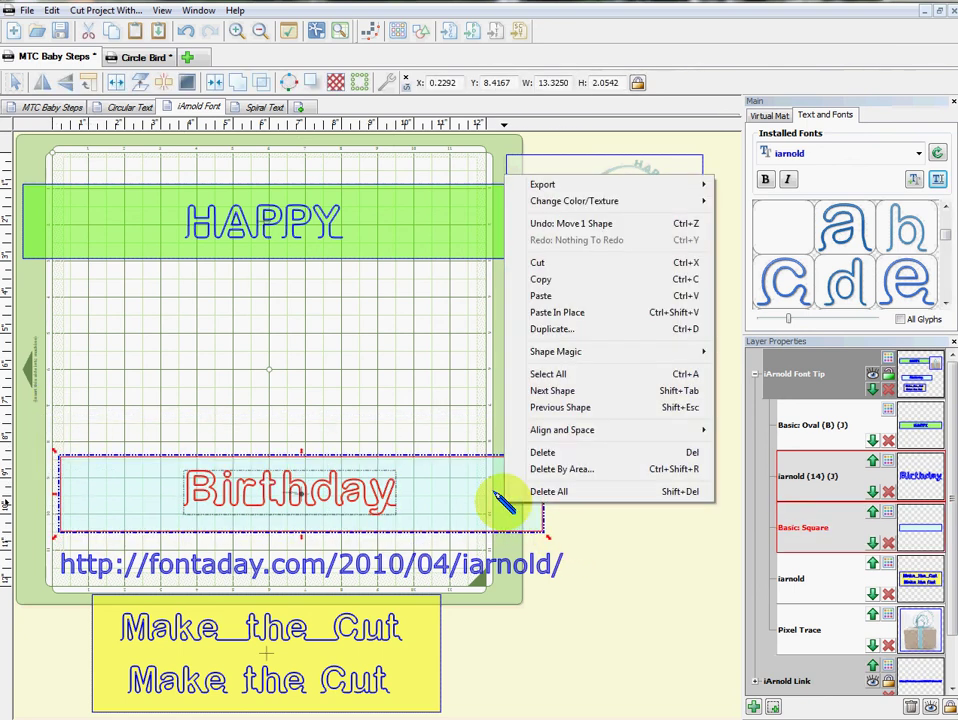
pyautogui.moveTo(682, 430)
pyautogui.moveTo(745, 432)
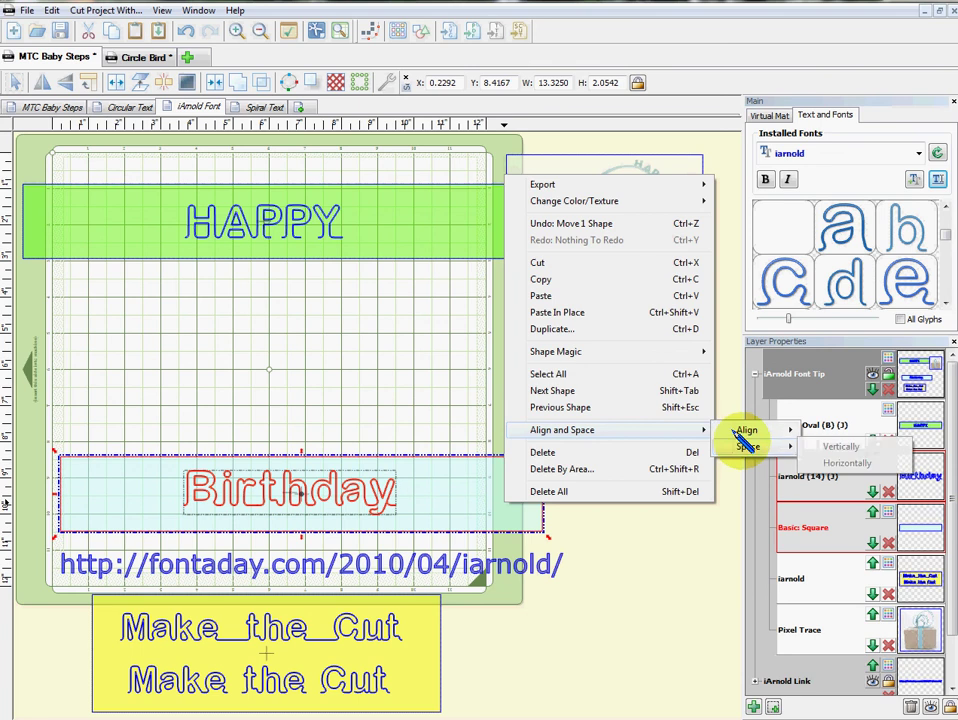
pyautogui.click(815, 388)
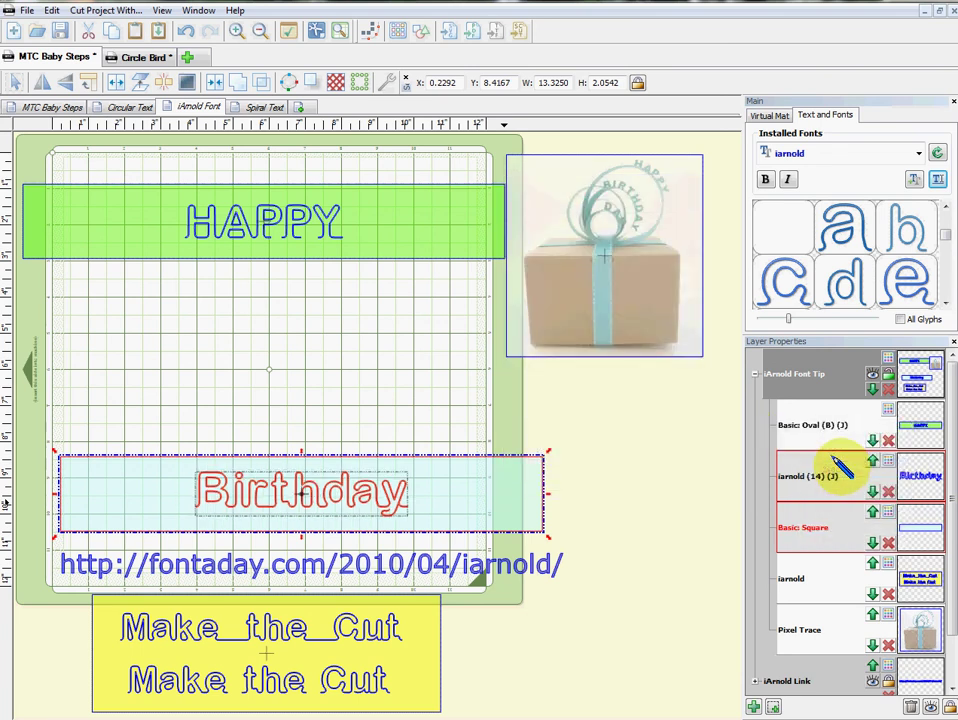
# Join "Birthday" with its rectangle and place the strip just below the "HAPPY" strip, at about X -0.90, Y 3.21
pyautogui.moveTo(530, 520); pyautogui.dragTo(410, 365)
pyautogui.keyDown('shift'); pyautogui.click(270, 215); pyautogui.keyUp('shift')
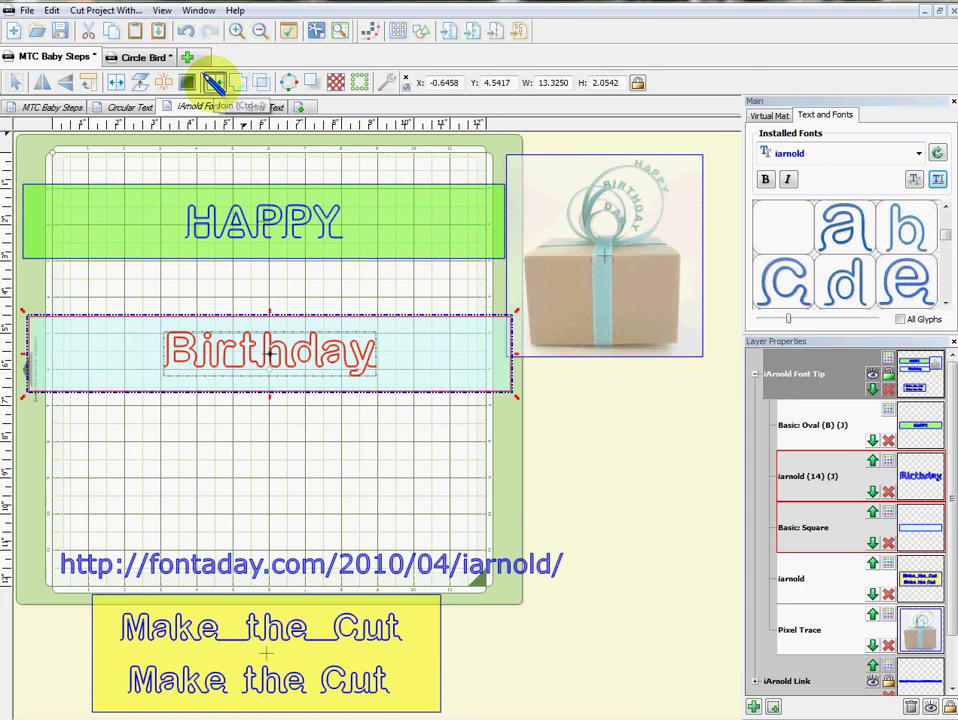
pyautogui.click(213, 82)
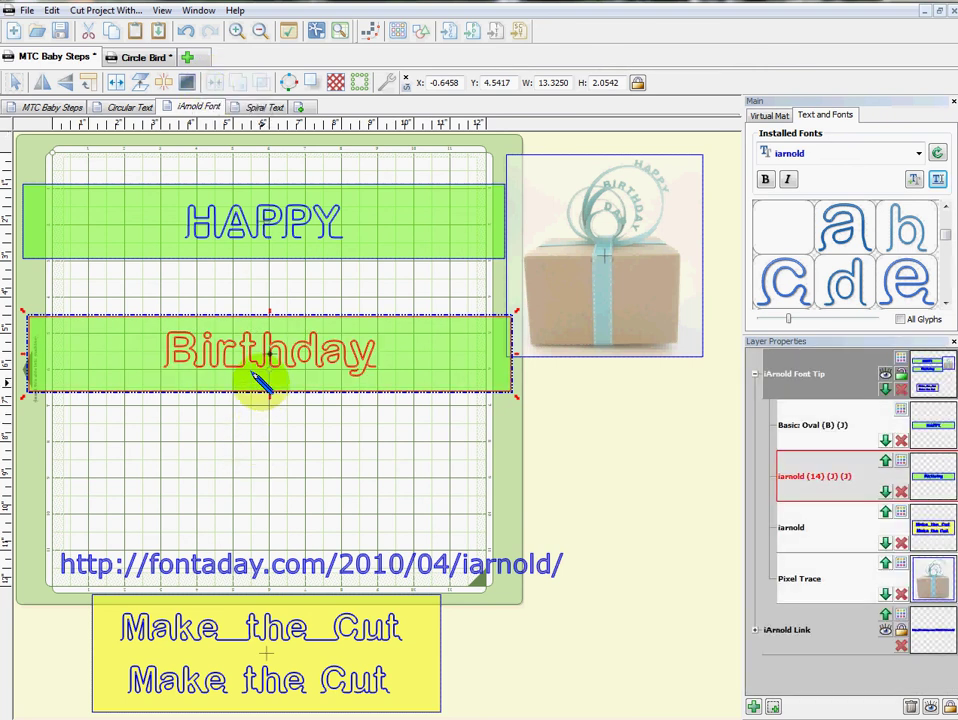
pyautogui.moveTo(255, 374); pyautogui.dragTo(246, 325)
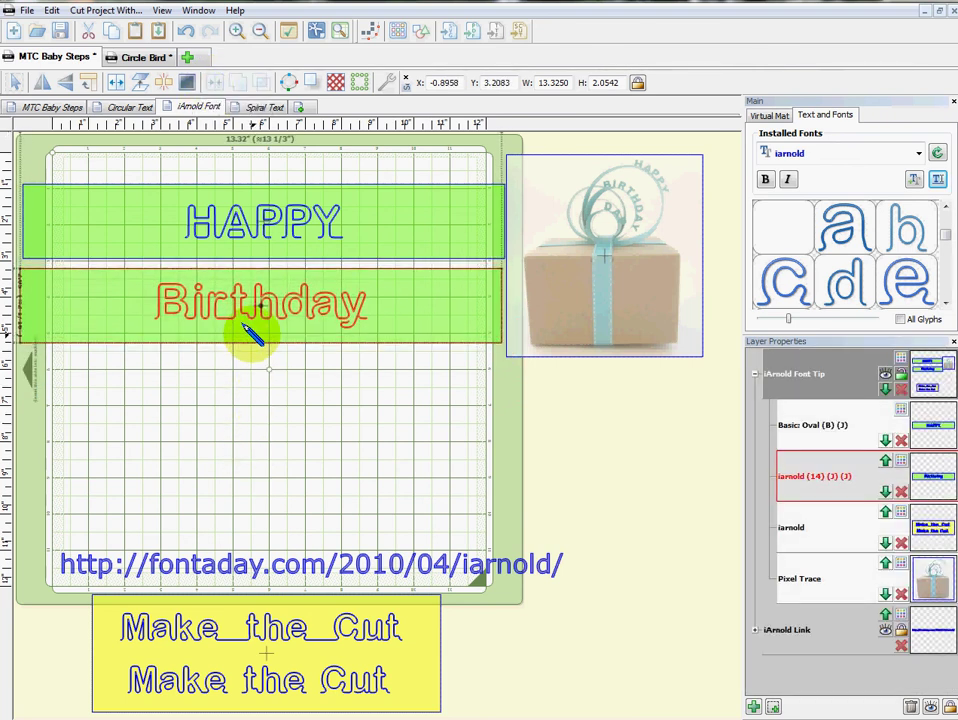
pyautogui.click(268, 425)
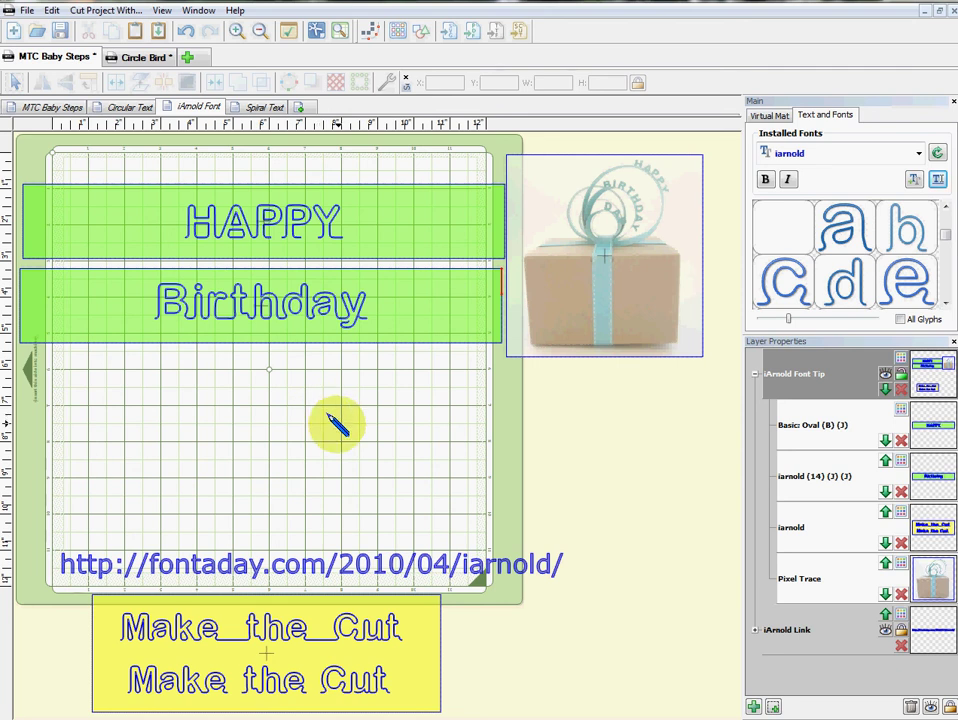
# Preview the cut result of the "HAPPY" and "Birthday" strips, and return to the normal mat view
pyautogui.click(340, 28)
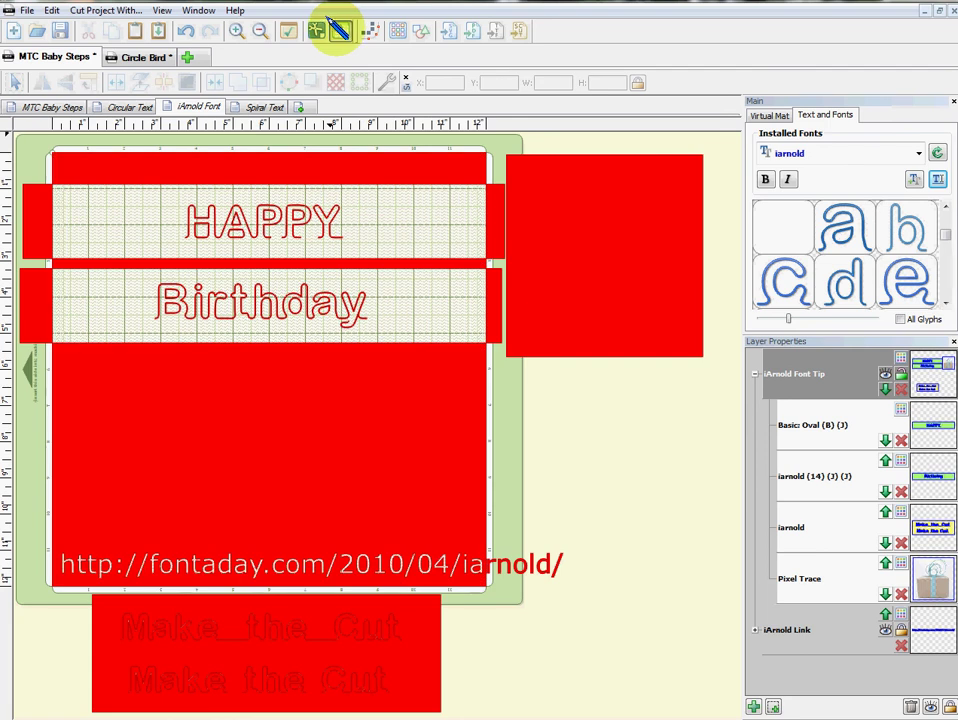
pyautogui.click(340, 28)
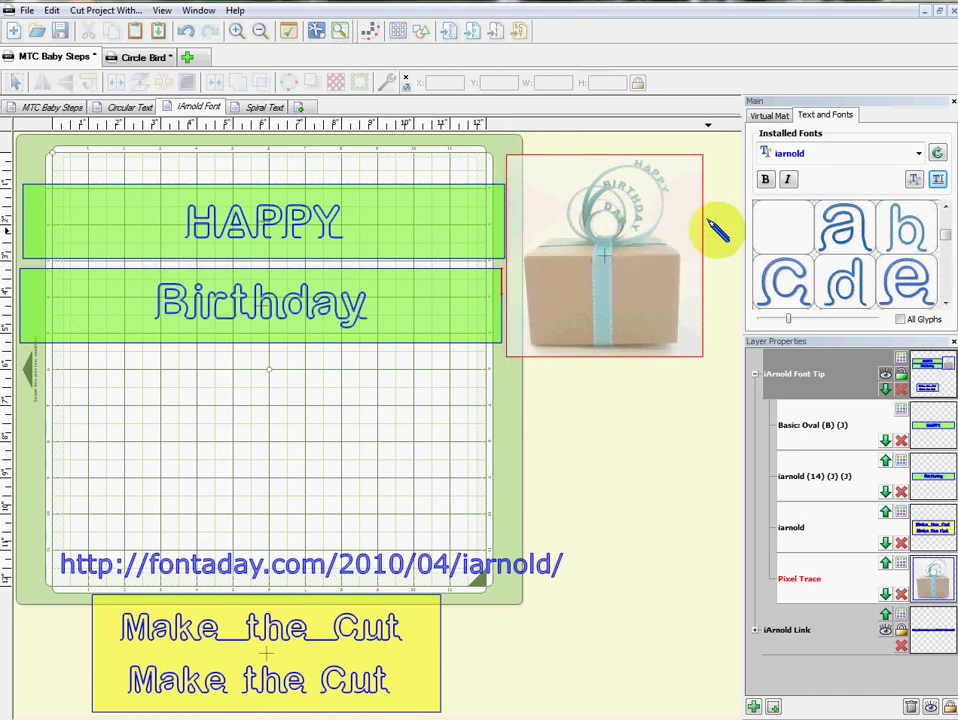
# Set the virtual mat's color scheme to Contrast and move the gift box picture down to about X 12.58, Y 3.88
pyautogui.click(770, 113)
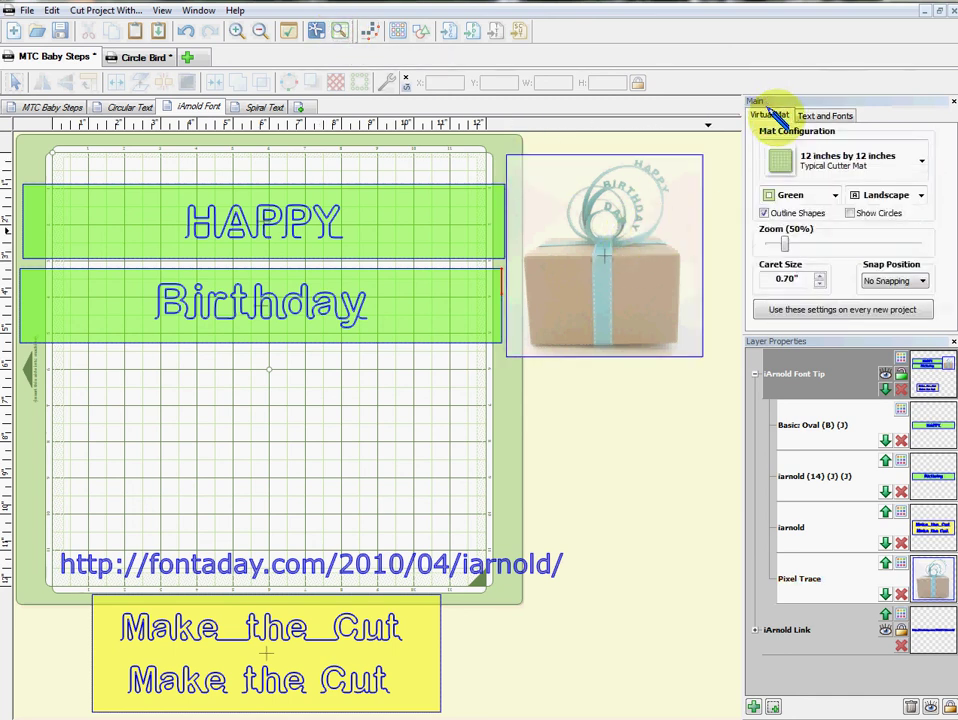
pyautogui.click(775, 195)
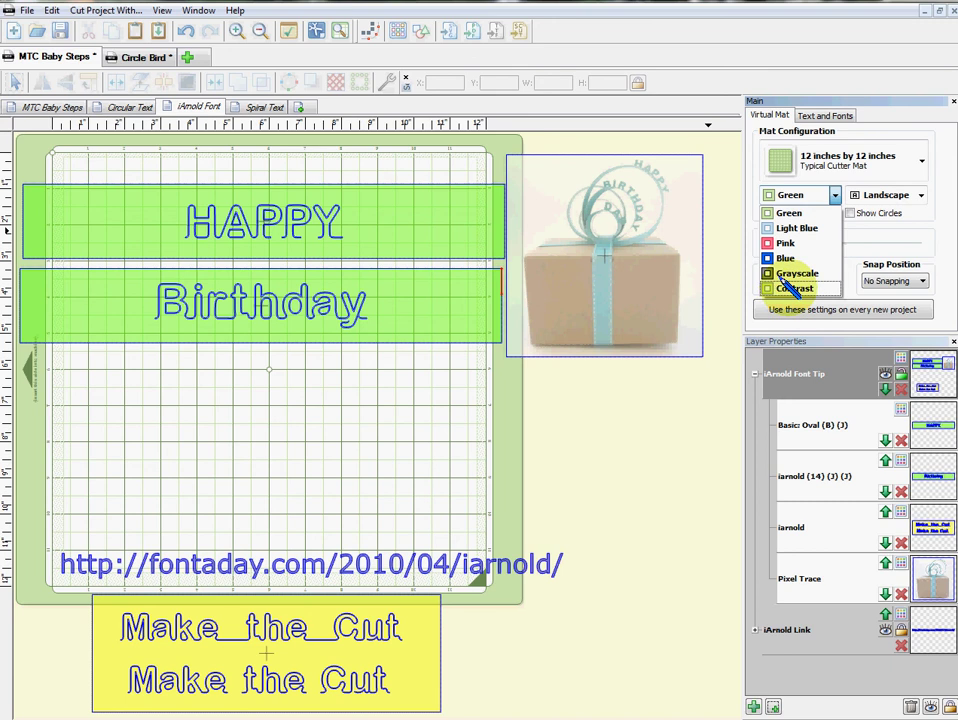
pyautogui.click(790, 288)
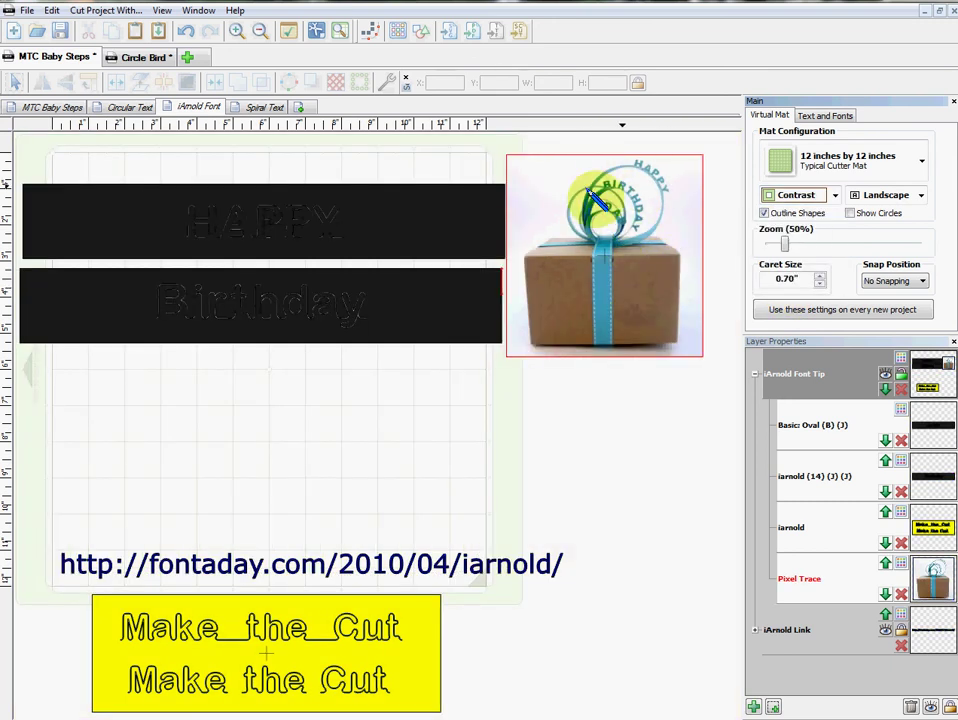
pyautogui.moveTo(616, 350)
pyautogui.mouseDown()
pyautogui.moveTo(540, 480)
pyautogui.moveTo(398, 505)
pyautogui.moveTo(635, 515)
pyautogui.moveTo(620, 478)
pyautogui.moveTo(628, 480)
pyautogui.mouseUp()
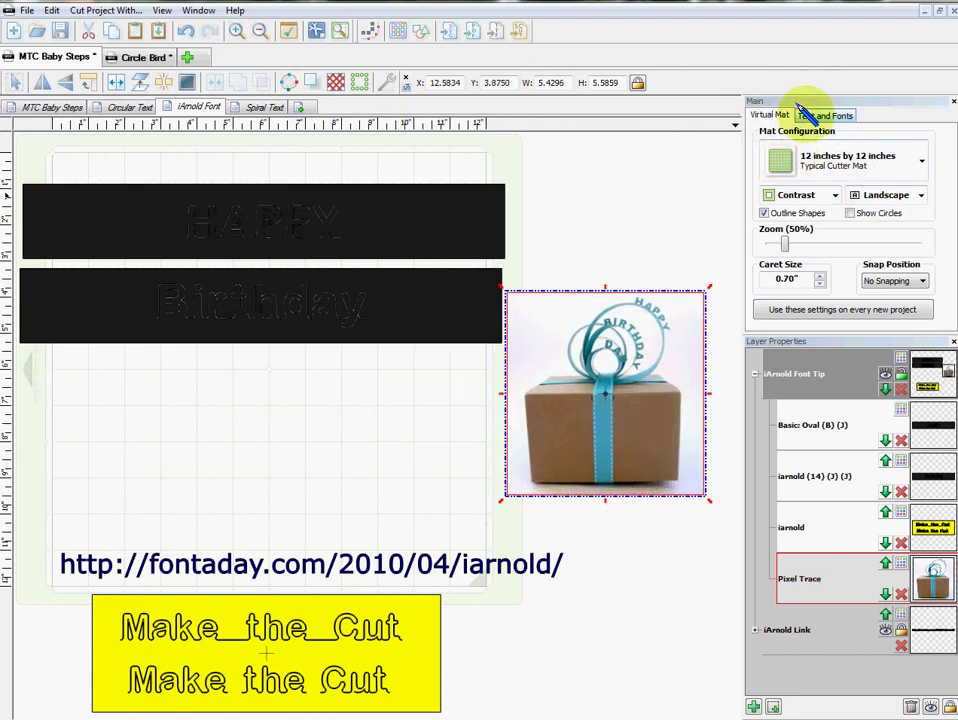
# Set the virtual mat's color scheme to Light Blue and deselect the gift box picture
pyautogui.click(790, 194)
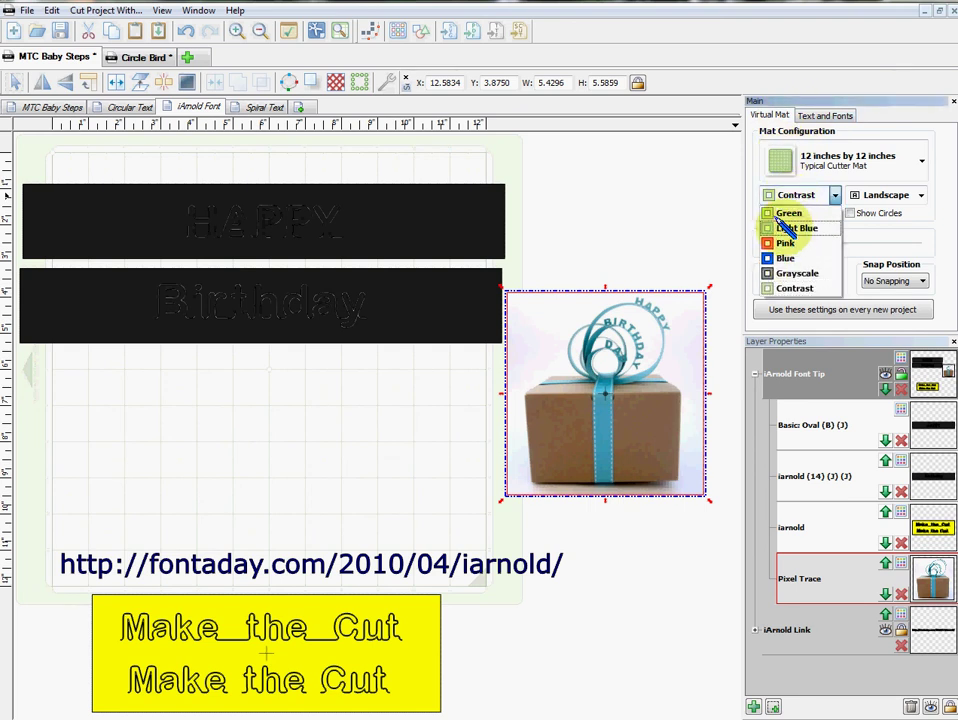
pyautogui.click(797, 228)
pyautogui.click(300, 476)
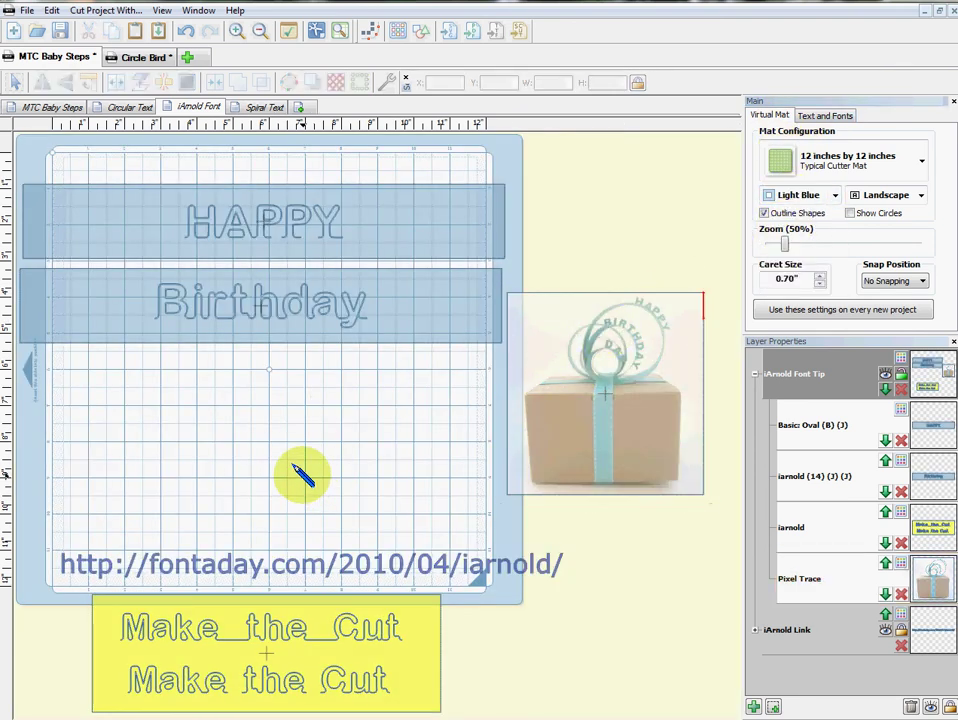